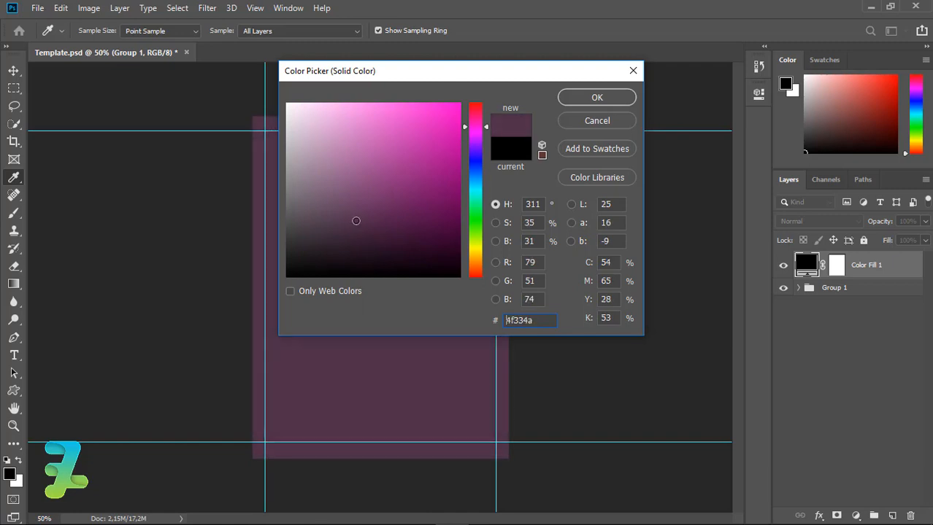
Apply the dark purple 540a47 to the Solid Color fill layer and move it below Group 1.
{"action": "left_click", "coordinate": [628, 96]}
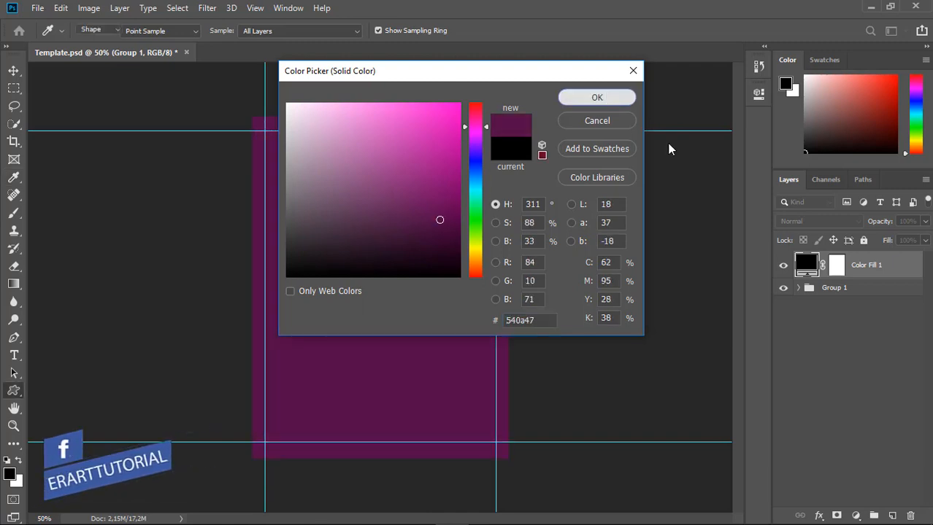
{"action": "left_click_drag", "start_coordinate": [806, 265], "coordinate": [808, 302]}
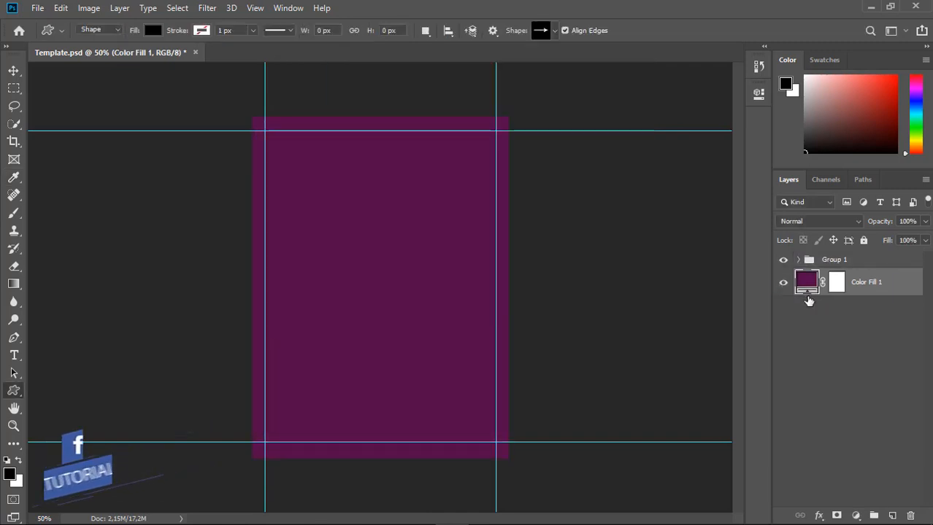
Draw a solid egg with the Custom Shape tool in Shape mode, filled light pink f59fbc, in the middle of the poster.
{"action": "right_click", "coordinate": [14, 392]}
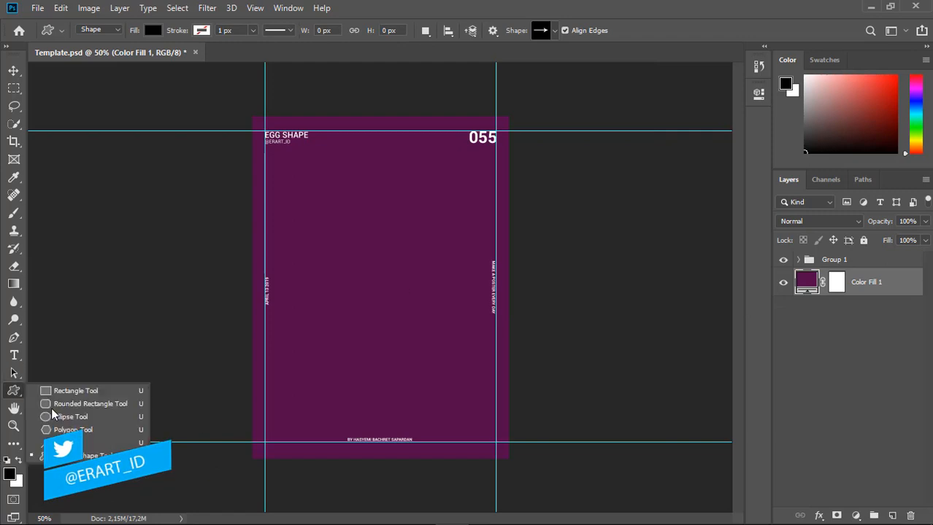
{"action": "left_click", "coordinate": [64, 458]}
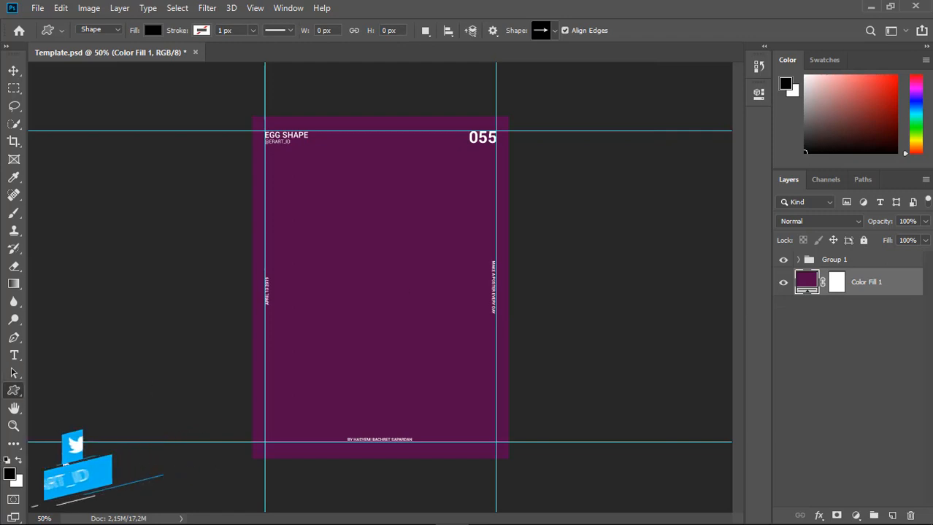
{"action": "left_click", "coordinate": [556, 32]}
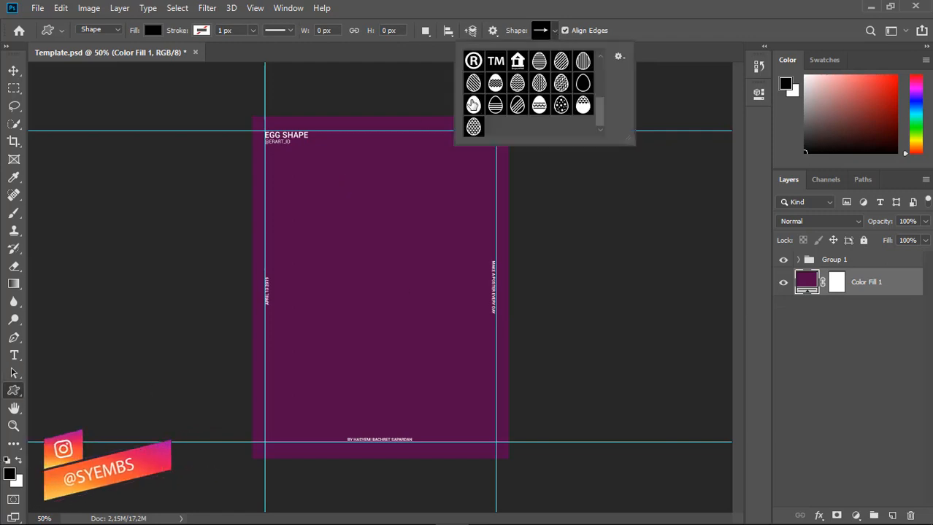
{"action": "left_click", "coordinate": [472, 106]}
{"action": "left_click", "coordinate": [553, 31]}
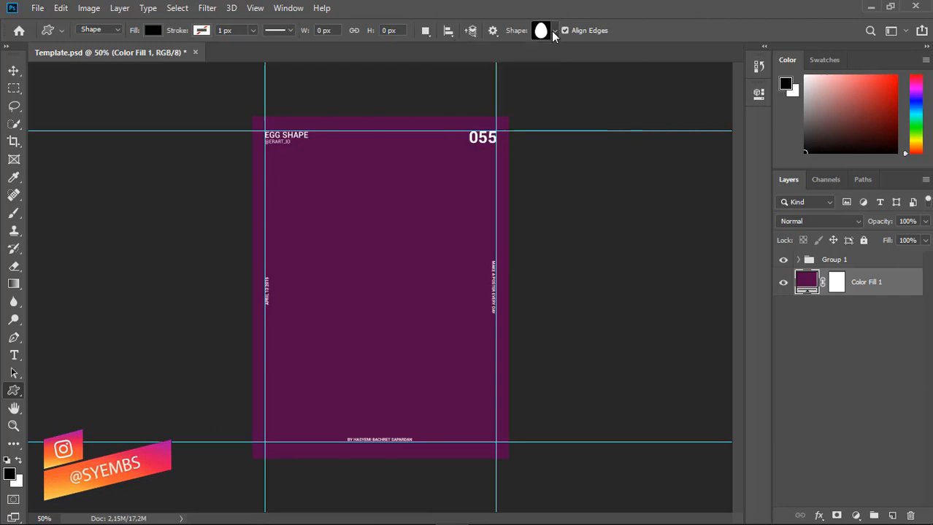
{"action": "left_click", "coordinate": [118, 33]}
{"action": "left_click", "coordinate": [114, 38]}
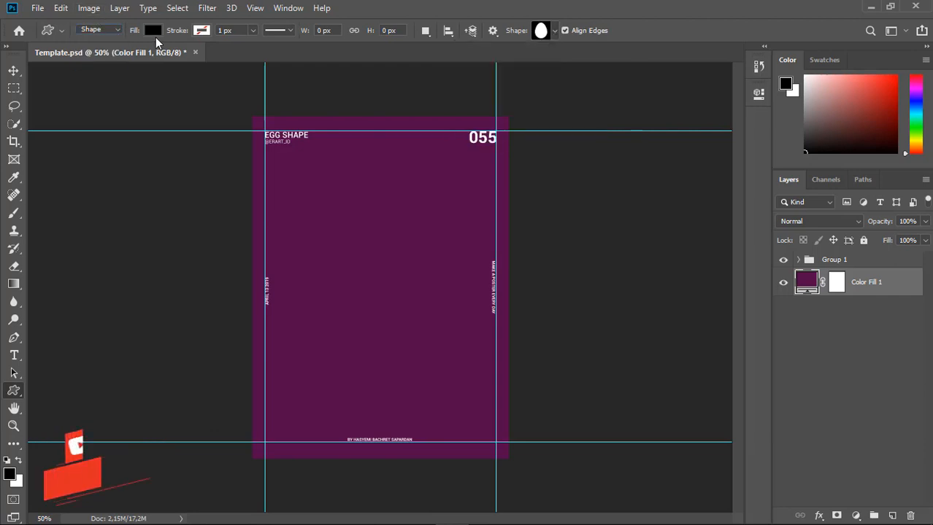
{"action": "left_click", "coordinate": [153, 30]}
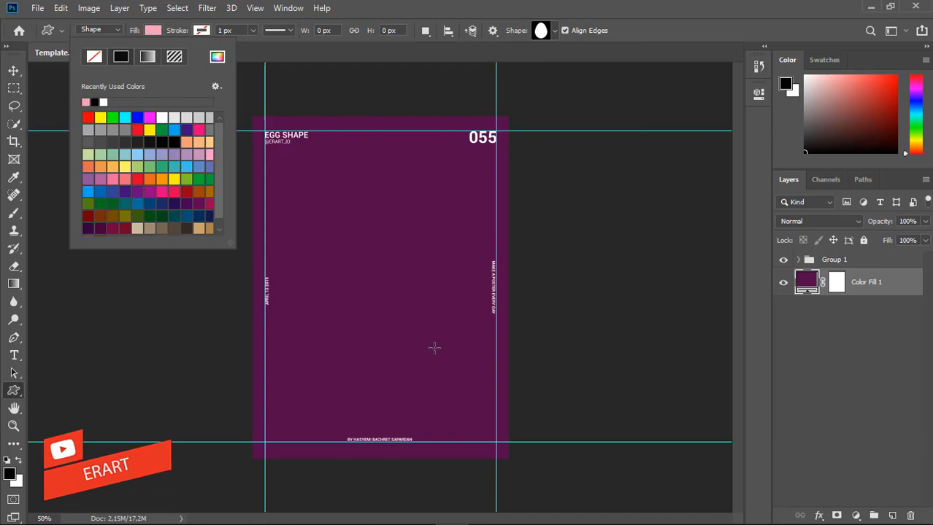
{"action": "left_click_drag", "start_coordinate": [434, 349], "coordinate": [322, 190]}
Center the pink egg horizontally and vertically on the canvas.
{"action": "key", "text": "v"}
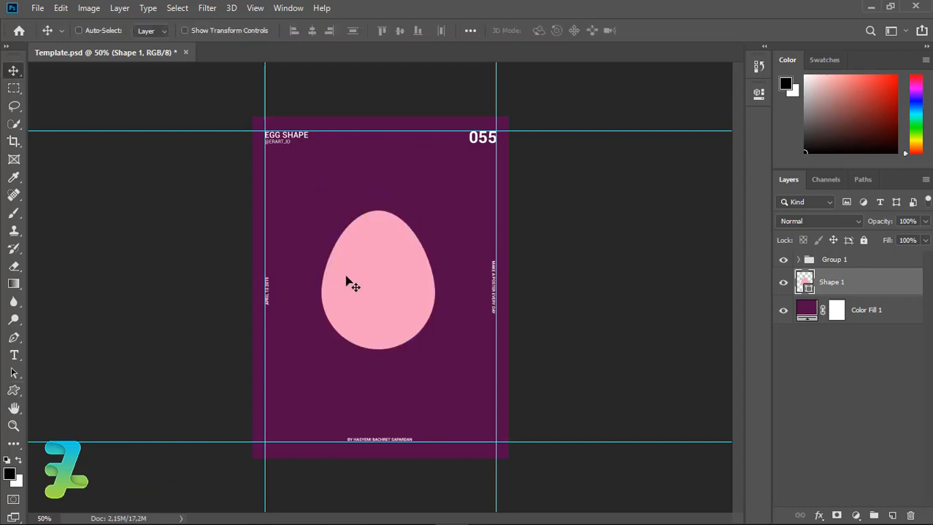
{"action": "key", "text": "ctrl+a"}
{"action": "left_click", "coordinate": [312, 30]}
{"action": "left_click", "coordinate": [399, 30]}
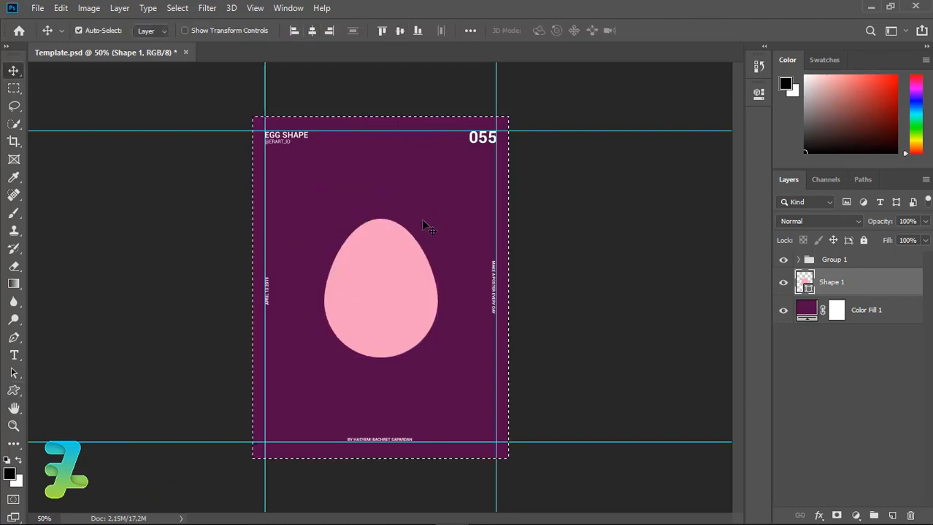
{"action": "key", "text": "ctrl+d"}
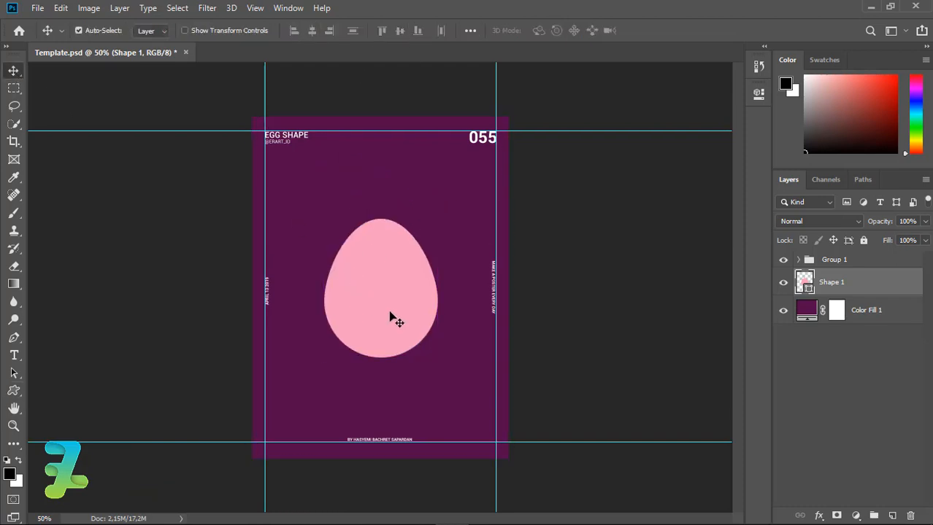
Duplicate the egg layer, hide that copy, and make a second copy of the original egg.
{"action": "key", "text": "ctrl+j"}
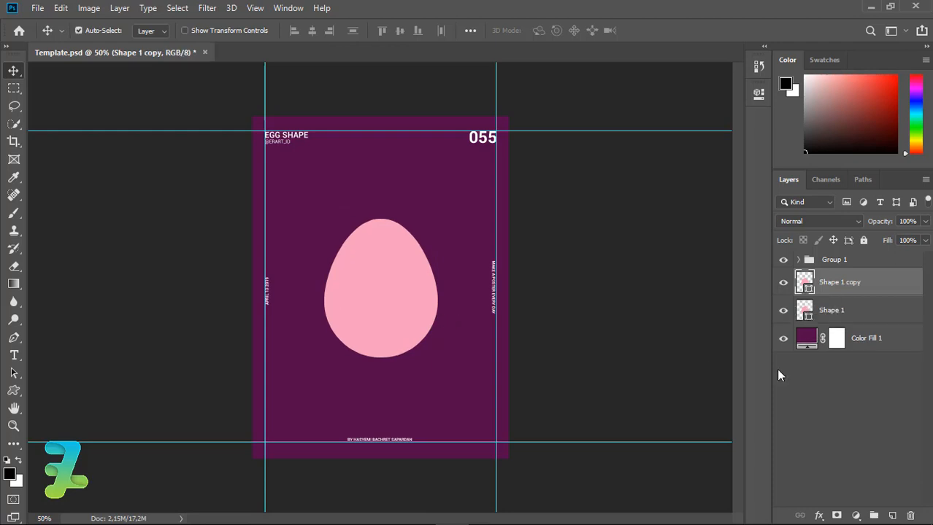
{"action": "left_click", "coordinate": [783, 282]}
{"action": "left_click", "coordinate": [803, 311]}
{"action": "key", "text": "ctrl+j"}
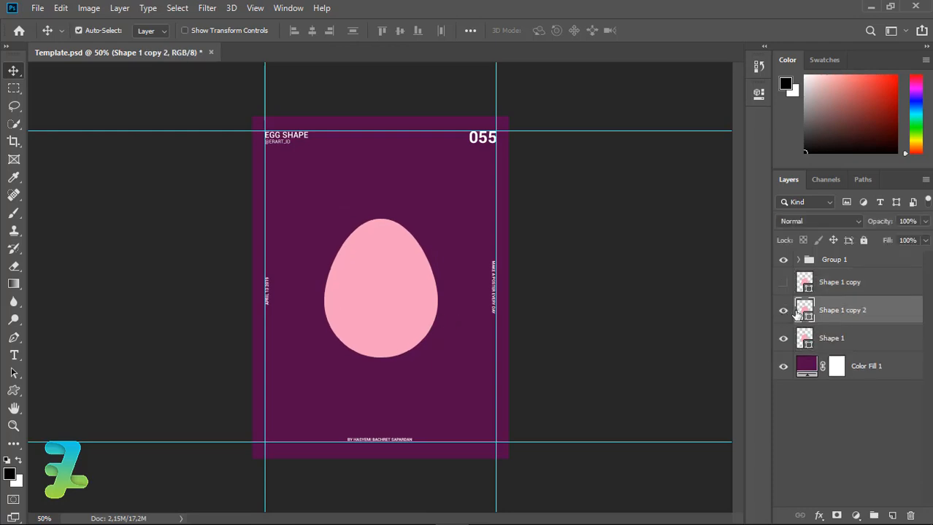
Recolor the second egg copy with the dark purple sampled from the background.
{"action": "double_click", "coordinate": [804, 312]}
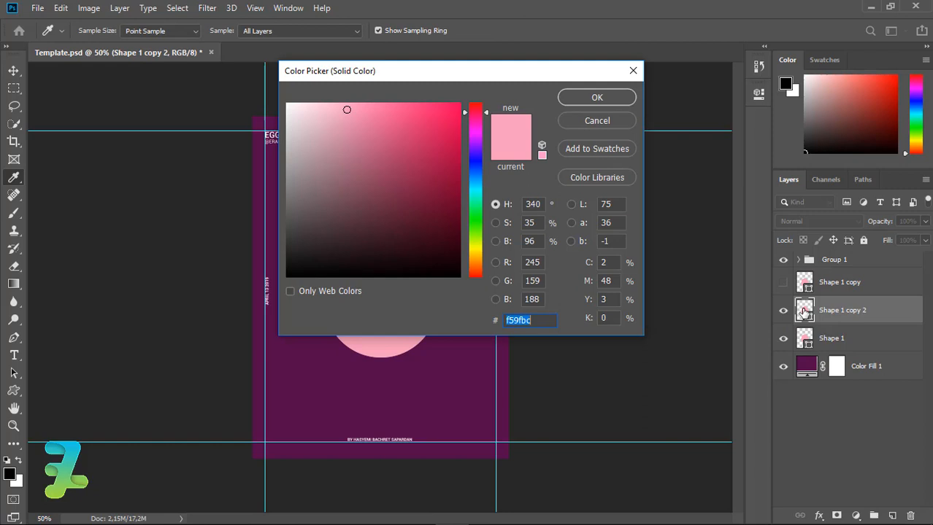
{"action": "left_click", "coordinate": [412, 385]}
{"action": "left_click", "coordinate": [593, 97]}
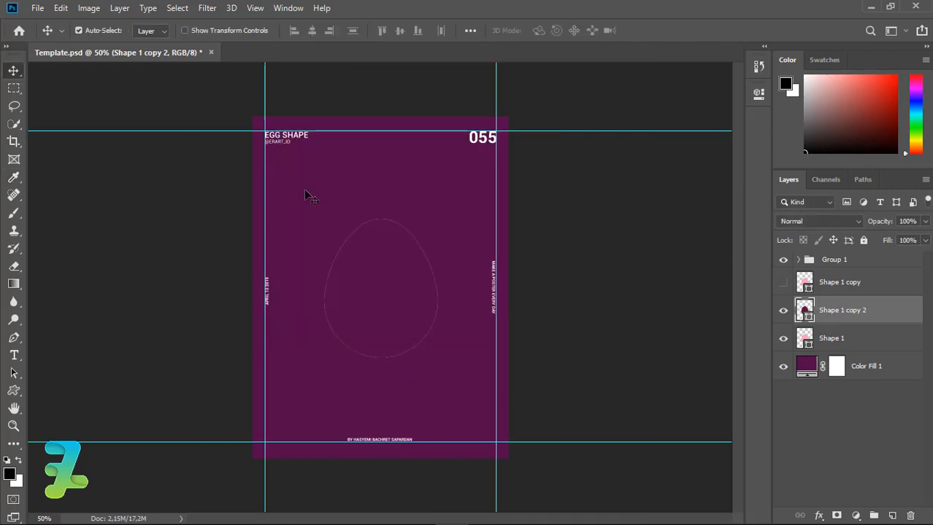
Scale the dark purple egg to about 86% and center it on the canvas, leaving a thin pink ring.
{"action": "key", "text": "ctrl+t"}
{"action": "left_click_drag", "start_coordinate": [444, 212], "coordinate": [424, 232]}
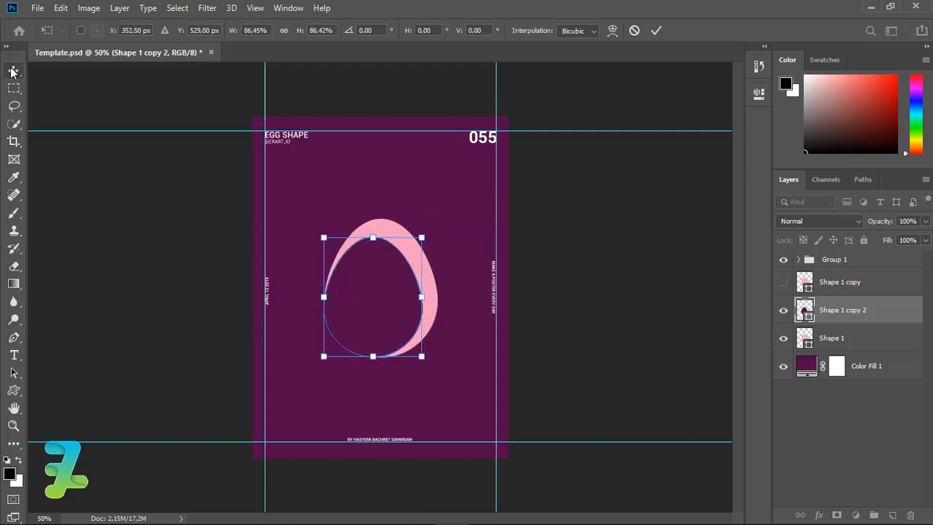
{"action": "key", "text": "Return"}
{"action": "key", "text": "ctrl+a"}
{"action": "left_click", "coordinate": [311, 30]}
{"action": "left_click", "coordinate": [400, 30]}
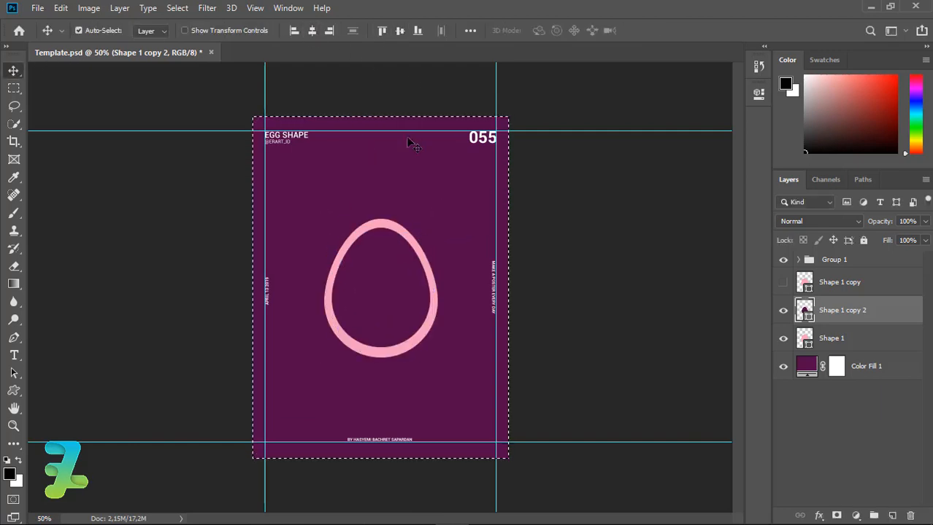
{"action": "key", "text": "ctrl+d"}
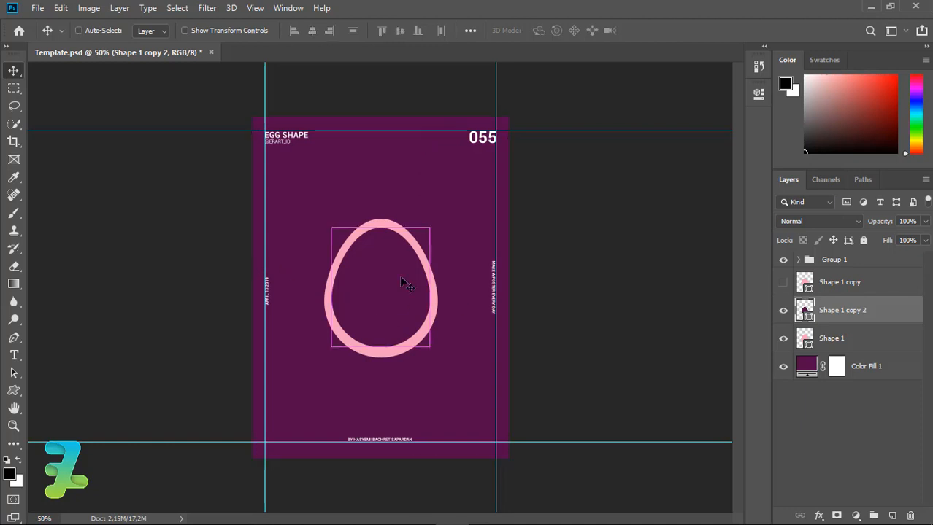
Shrink the inner purple egg to about 88% and center it on the canvas to thicken the pink ring.
{"action": "key", "text": "ctrl+t"}
{"action": "left_click_drag", "start_coordinate": [429, 229], "coordinate": [426, 219]}
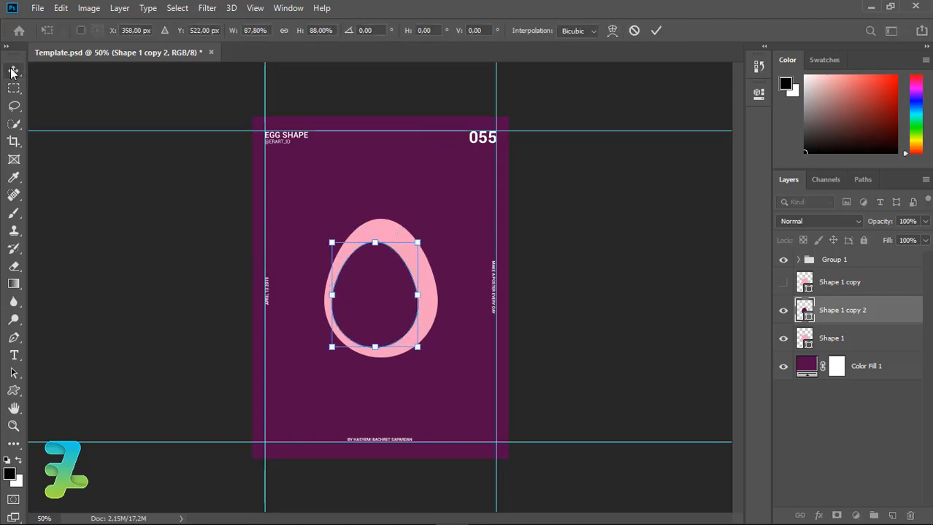
{"action": "key", "text": "Return"}
{"action": "key", "text": "ctrl+a"}
{"action": "left_click", "coordinate": [314, 32]}
{"action": "left_click", "coordinate": [400, 31]}
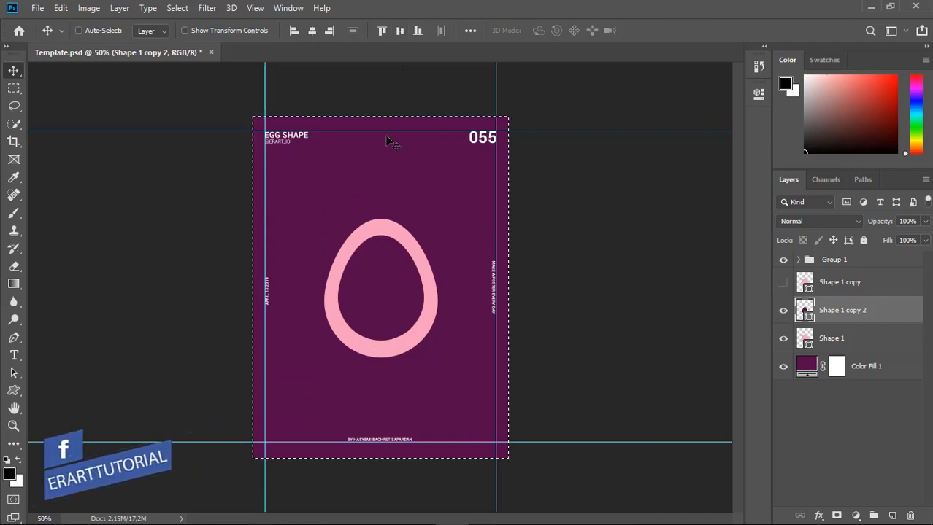
{"action": "key", "text": "ctrl+d"}
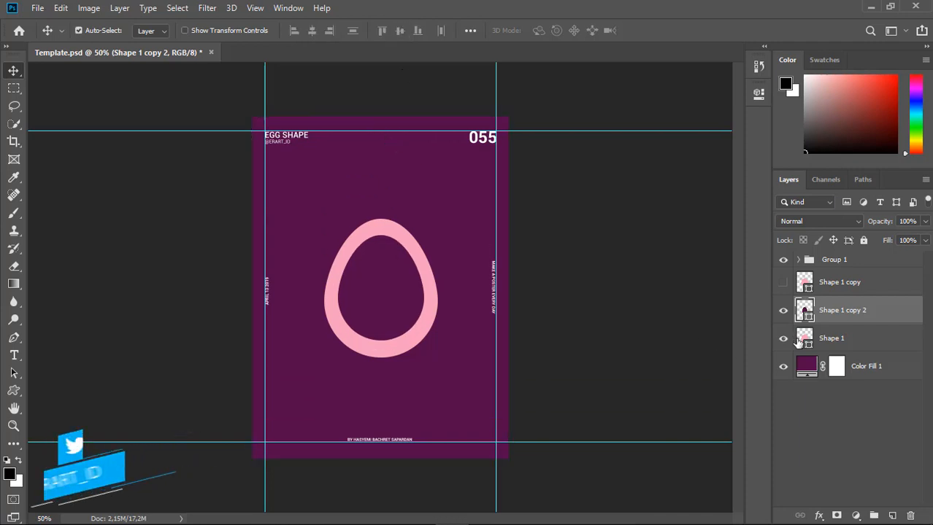
Enlarge the visible pink egg and its inner purple copy together, and center them on the canvas.
{"action": "left_click", "coordinate": [839, 338], "text": "shift"}
{"action": "key", "text": "ctrl+t"}
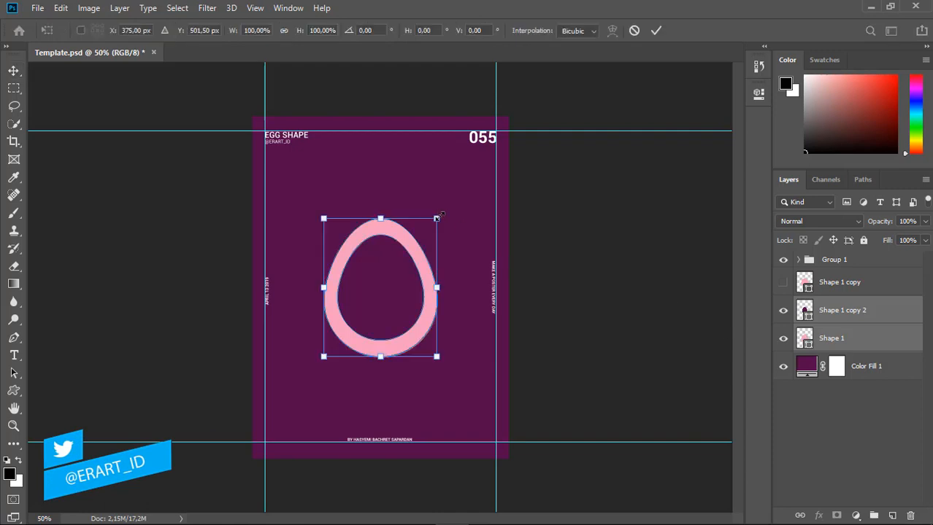
{"action": "left_click_drag", "start_coordinate": [437, 218], "coordinate": [454, 198]}
{"action": "left_click", "coordinate": [15, 73]}
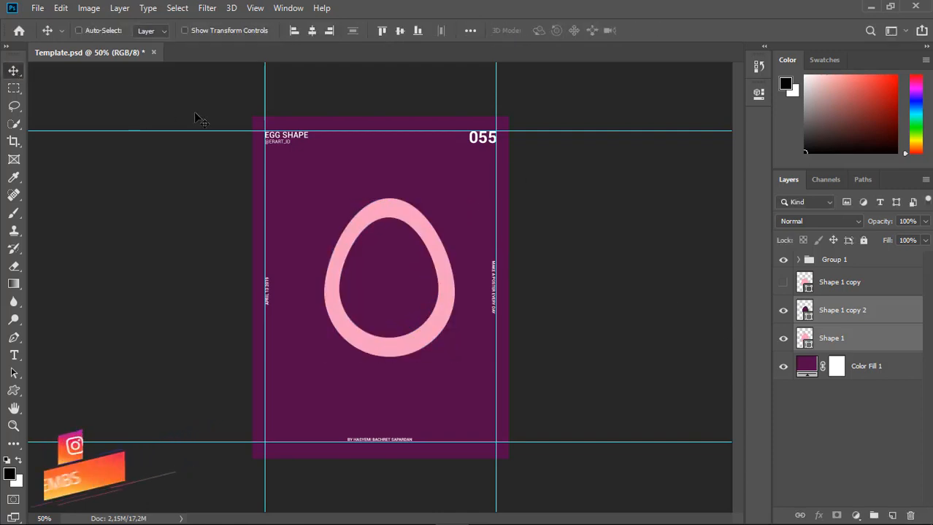
{"action": "key", "text": "ctrl+a"}
{"action": "left_click", "coordinate": [312, 31]}
{"action": "left_click", "coordinate": [400, 31]}
{"action": "key", "text": "ctrl+d"}
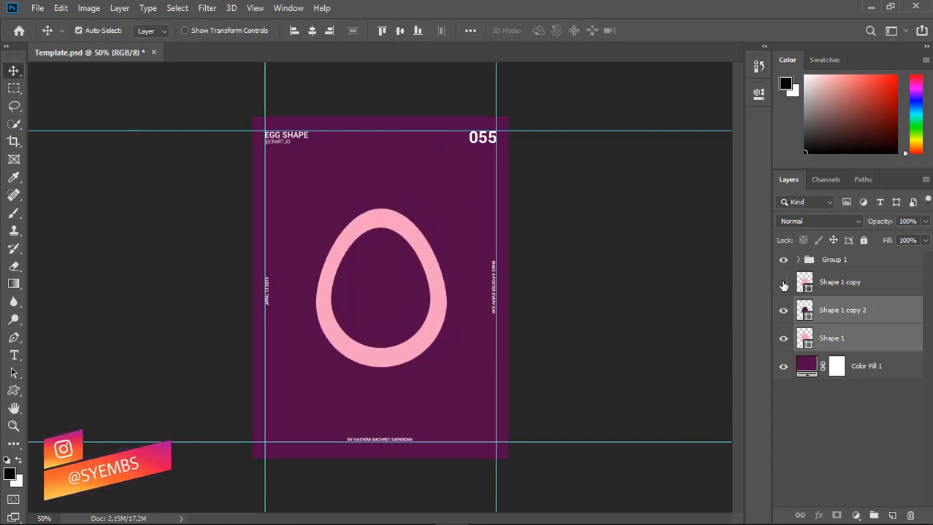
Undo the enlargement and centering of the two visible egg layers.
{"action": "left_click", "coordinate": [783, 282]}
{"action": "left_click", "coordinate": [783, 282]}
{"action": "key", "text": "ctrl+a"}
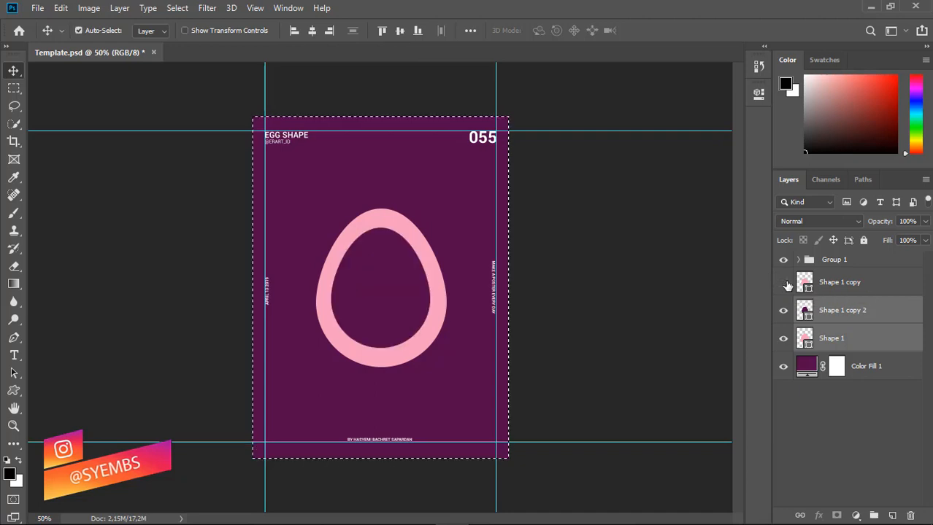
{"action": "key", "text": "shift+Up"}
{"action": "key", "text": "shift+Up"}
{"action": "key", "text": "shift+Up"}
{"action": "key", "text": "ctrl+z"}
{"action": "key", "text": "ctrl+z"}
{"action": "key", "text": "ctrl+z"}
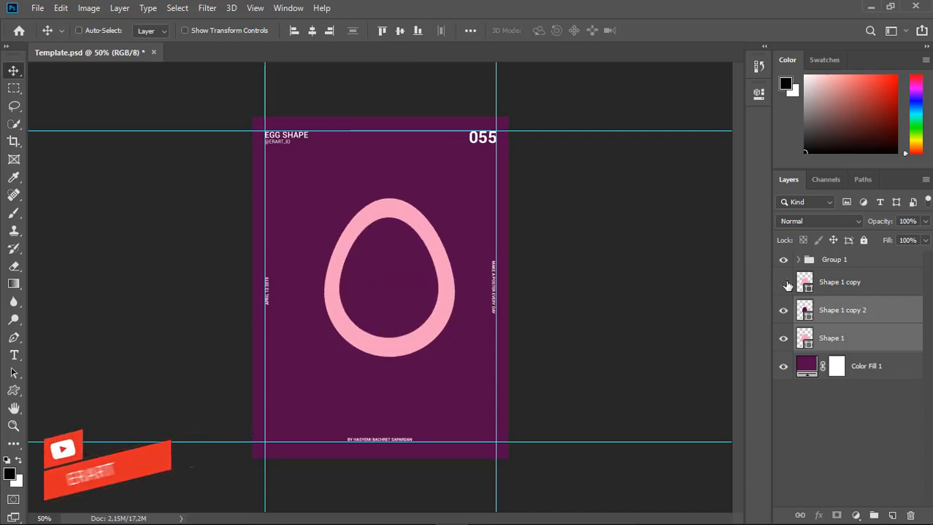
Enlarge all three egg layers together, including the hidden copy, and center them on the canvas.
{"action": "left_click", "coordinate": [803, 284], "text": "shift"}
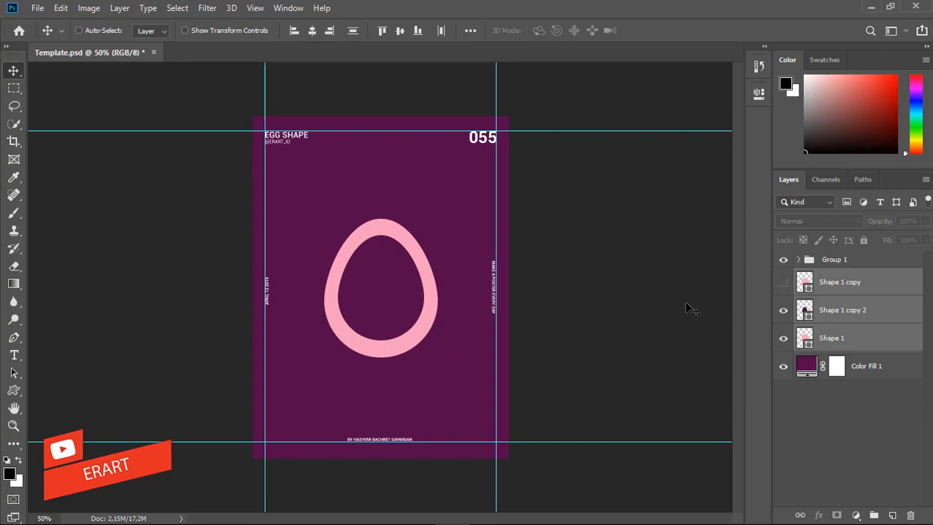
{"action": "key", "text": "ctrl+t"}
{"action": "left_click_drag", "start_coordinate": [435, 217], "coordinate": [458, 194]}
{"action": "key", "text": "Return"}
{"action": "key", "text": "ctrl+a"}
{"action": "left_click", "coordinate": [311, 30]}
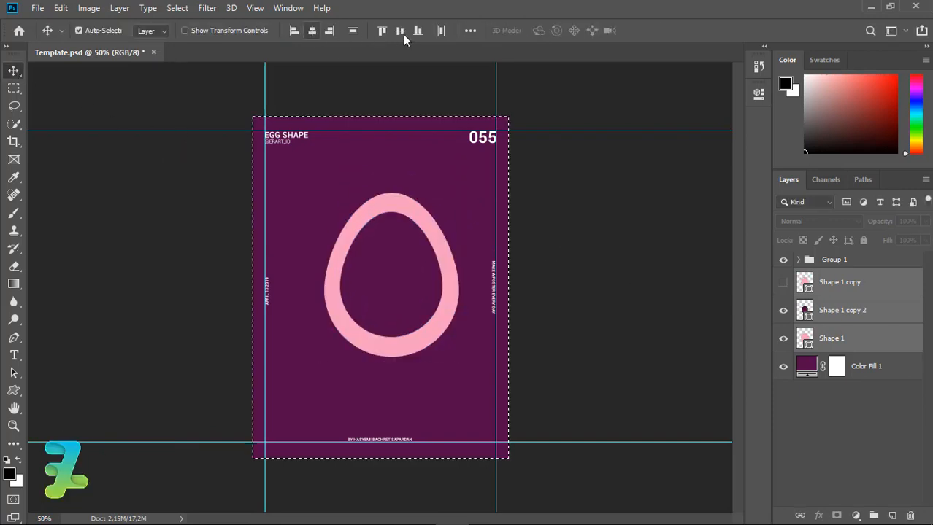
{"action": "left_click", "coordinate": [399, 30]}
{"action": "key", "text": "ctrl+d"}
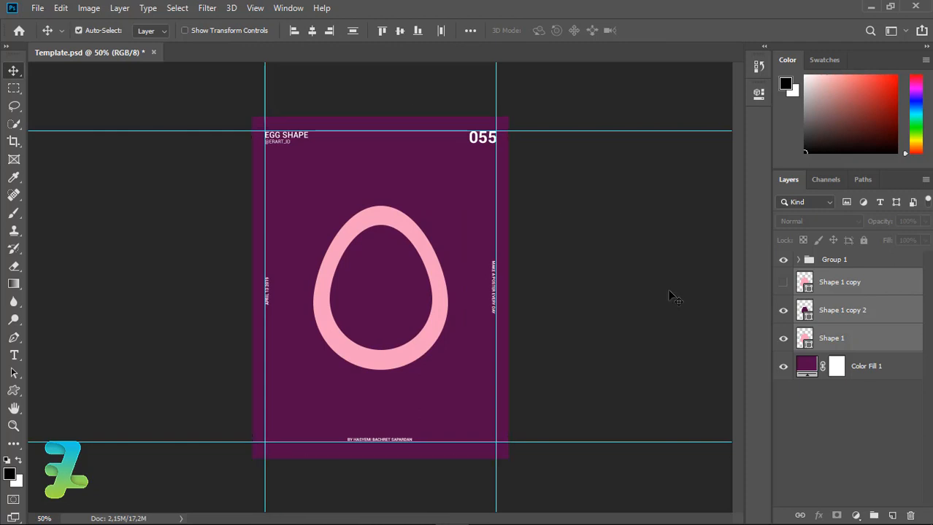
Center only the inner purple egg horizontally and vertically on the canvas.
{"action": "left_click", "coordinate": [801, 314]}
{"action": "key", "text": "ctrl+a"}
{"action": "left_click", "coordinate": [312, 30]}
{"action": "left_click", "coordinate": [400, 30]}
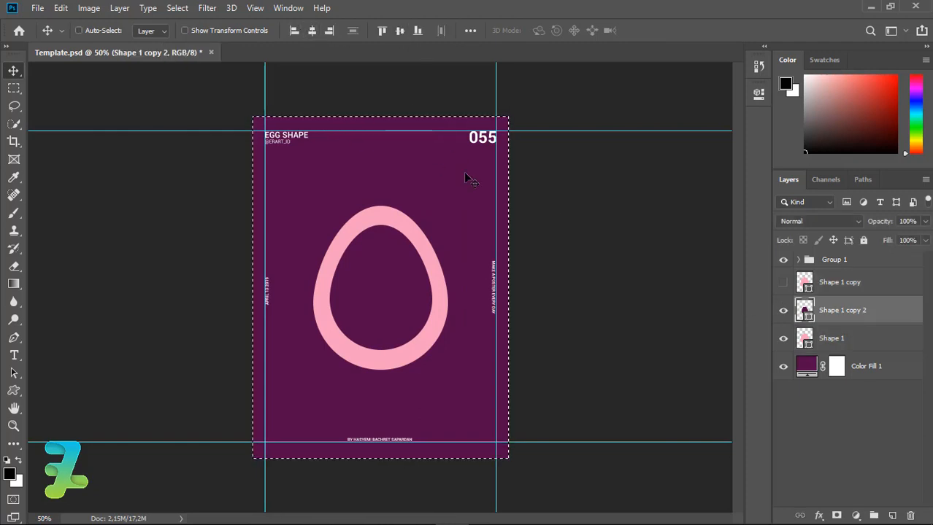
{"action": "key", "text": "ctrl+d"}
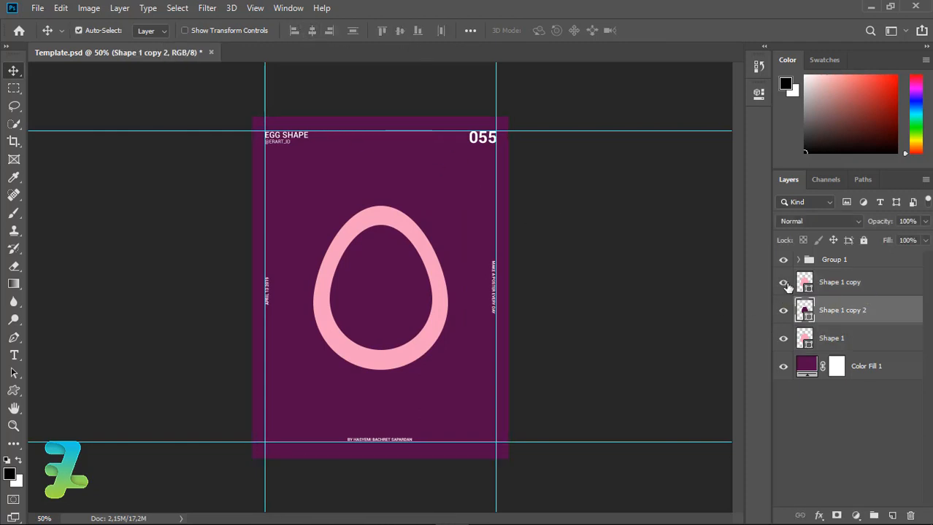
Show the hidden pink egg copy and warp it, pulling its upper corners outward and down across the lower half of the egg.
{"action": "left_click", "coordinate": [784, 282]}
{"action": "left_click", "coordinate": [803, 284]}
{"action": "left_click", "coordinate": [61, 8]}
{"action": "mouse_move", "coordinate": [223, 320]}
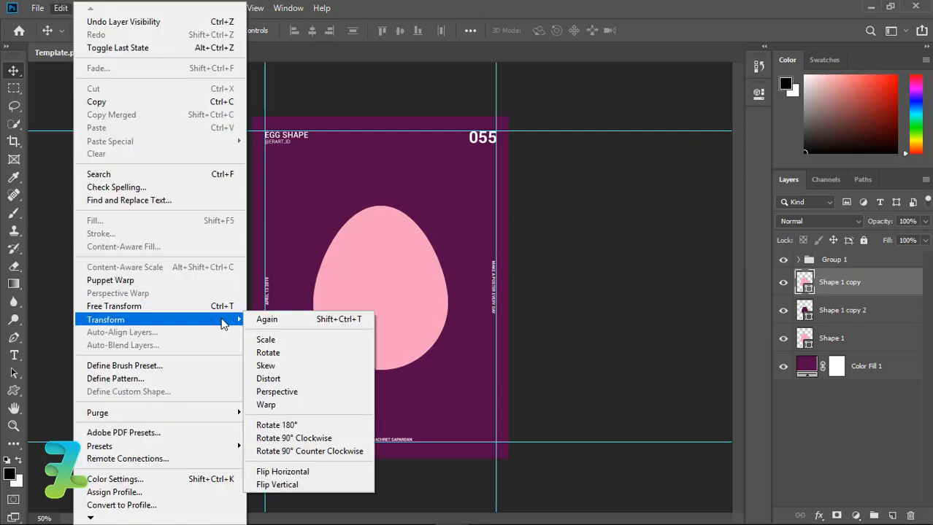
{"action": "left_click", "coordinate": [292, 402]}
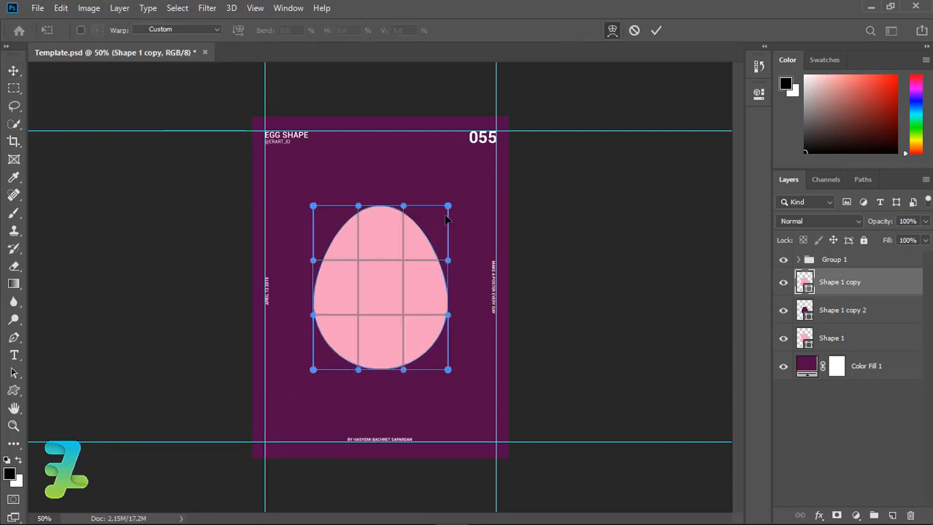
{"action": "left_click_drag", "start_coordinate": [447, 207], "coordinate": [503, 244]}
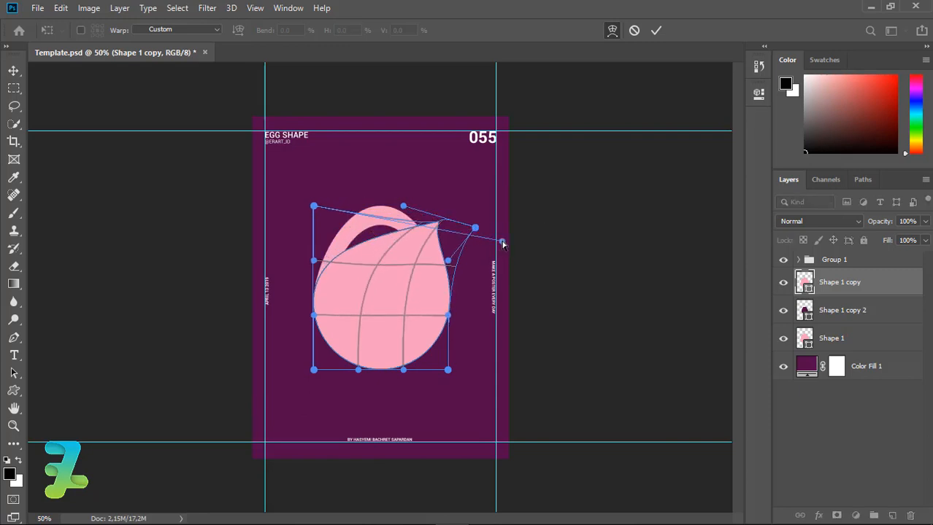
{"action": "left_click_drag", "start_coordinate": [448, 261], "coordinate": [445, 299]}
{"action": "left_click_drag", "start_coordinate": [315, 207], "coordinate": [463, 320]}
{"action": "left_click_drag", "start_coordinate": [478, 362], "coordinate": [402, 315]}
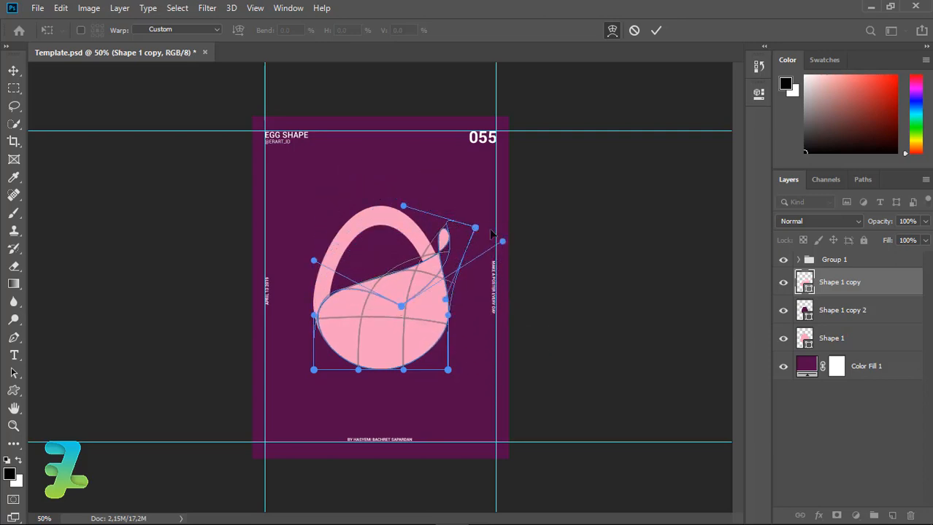
Refine the warp until the egg copy twists into a lower bowl with a small lobe outside the ring, and apply it.
{"action": "mouse_move", "coordinate": [477, 229]}
{"action": "left_mouse_down"}
{"action": "mouse_move", "coordinate": [539, 276]}
{"action": "mouse_move", "coordinate": [473, 251]}
{"action": "mouse_move", "coordinate": [489, 241]}
{"action": "left_mouse_up"}
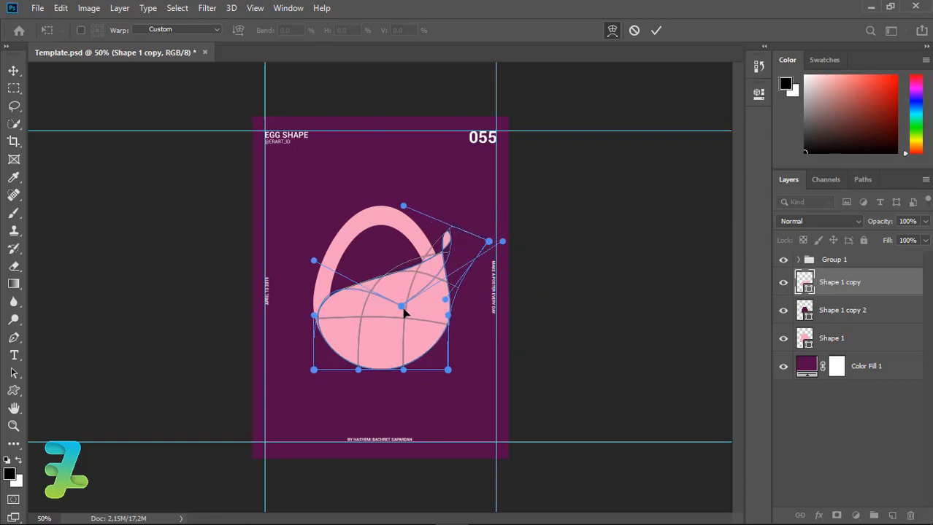
{"action": "left_click_drag", "start_coordinate": [404, 312], "coordinate": [391, 401]}
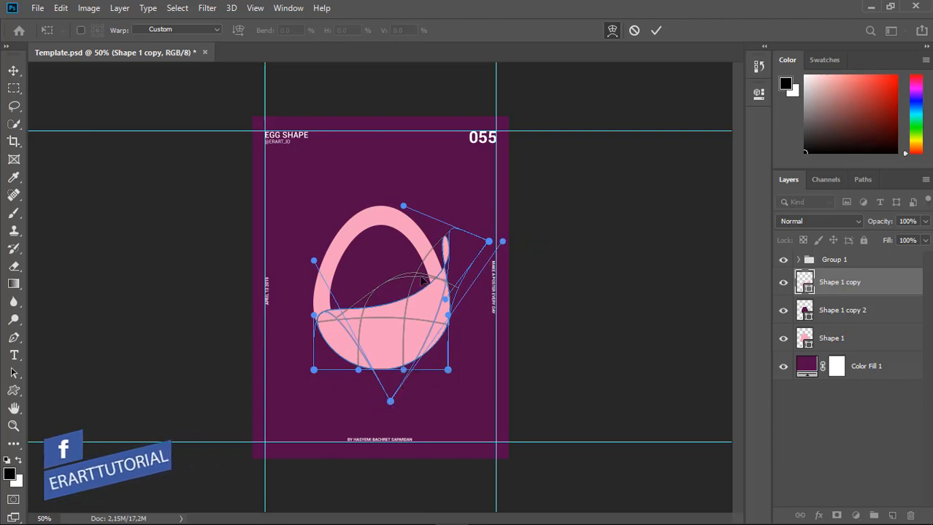
{"action": "left_click_drag", "start_coordinate": [488, 241], "coordinate": [457, 207]}
{"action": "left_click_drag", "start_coordinate": [391, 402], "coordinate": [501, 379]}
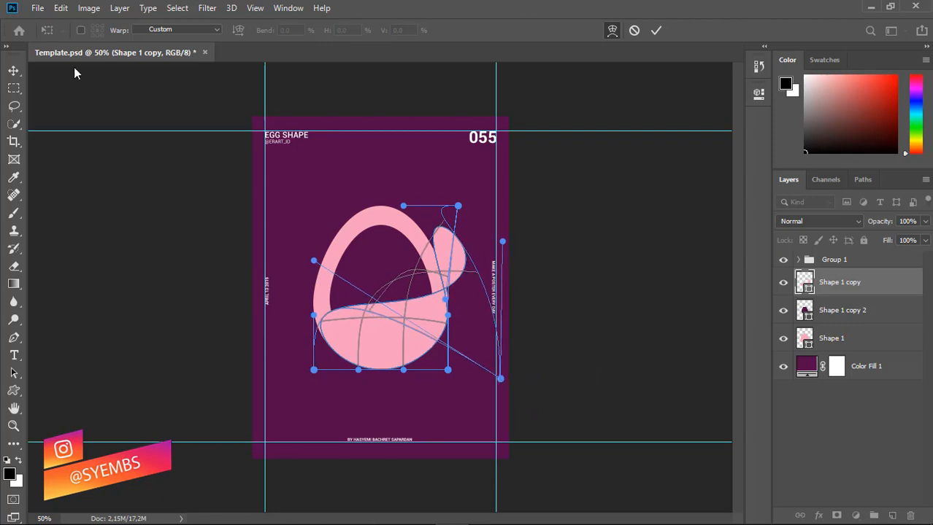
{"action": "left_click", "coordinate": [13, 71]}
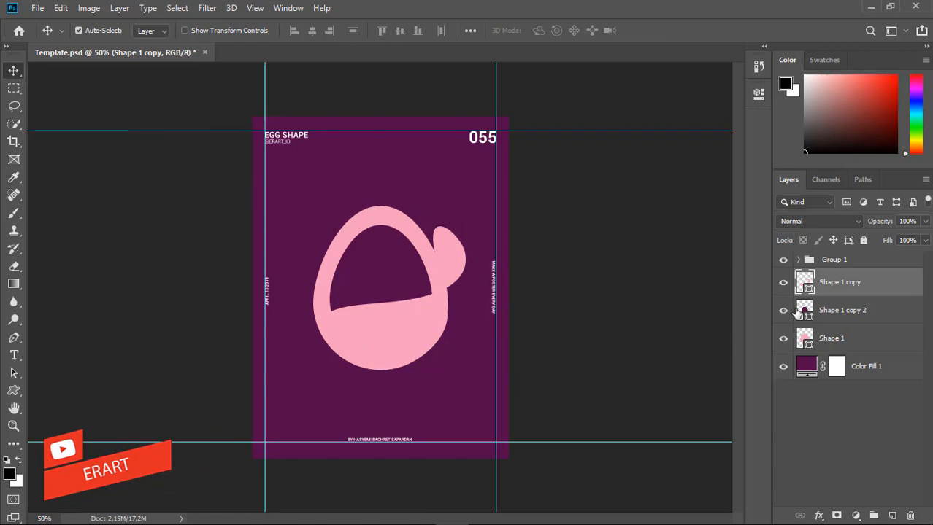
Examine how the warped shape, the inner purple egg and the base egg overlap by hiding and showing each layer.
{"action": "left_click", "coordinate": [783, 283]}
{"action": "left_click", "coordinate": [783, 282]}
{"action": "left_click", "coordinate": [784, 310]}
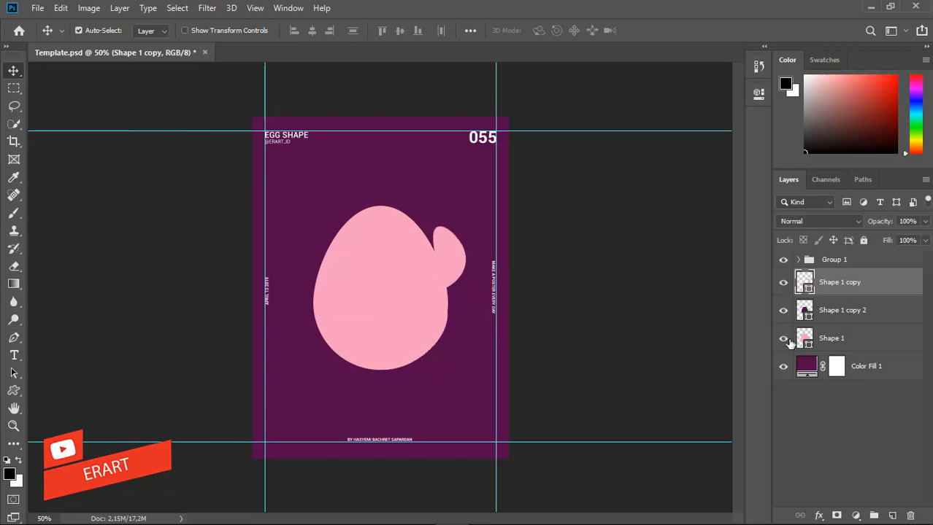
{"action": "left_click", "coordinate": [784, 310]}
{"action": "left_click", "coordinate": [784, 339]}
{"action": "left_click", "coordinate": [784, 339]}
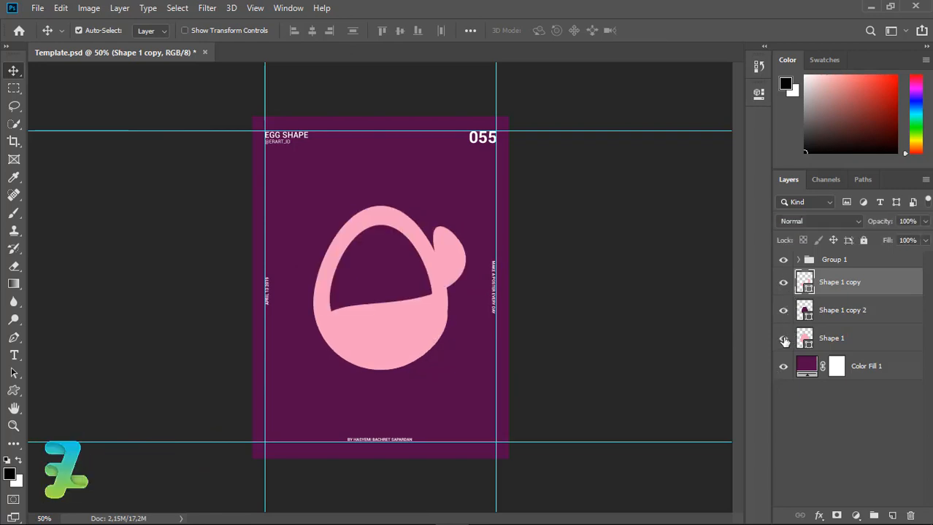
{"action": "left_click", "coordinate": [783, 338]}
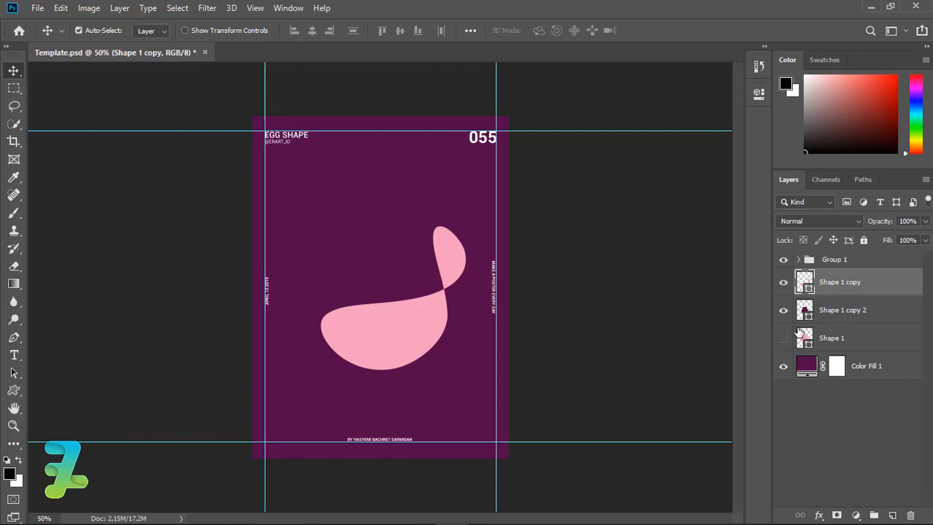
{"action": "left_click", "coordinate": [783, 338]}
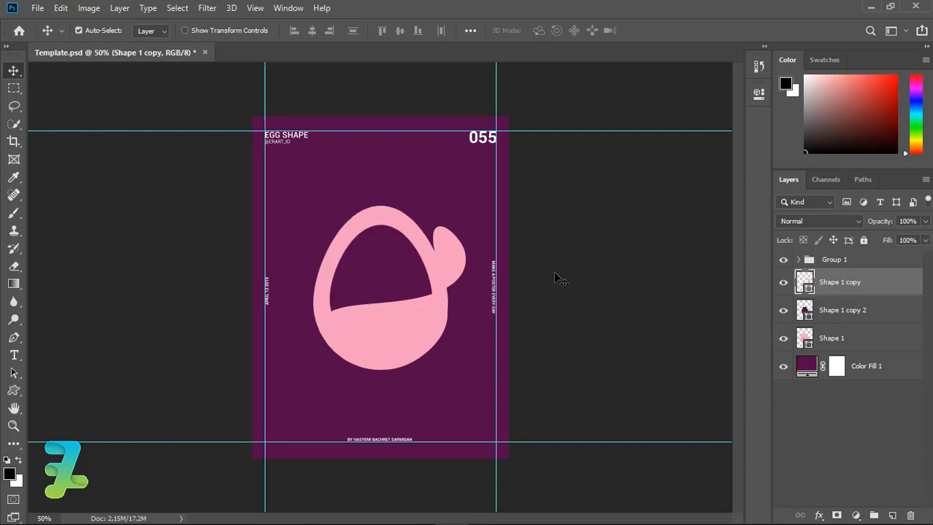
Add a new empty layer above the warped pink shape and clip it to that shape.
{"action": "left_click", "coordinate": [893, 516]}
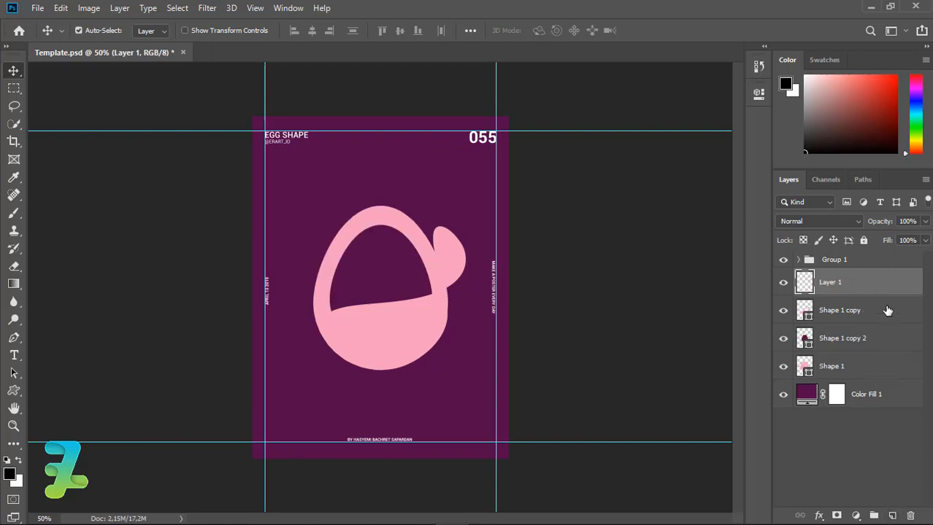
{"action": "right_click", "coordinate": [883, 292]}
{"action": "left_click", "coordinate": [781, 263]}
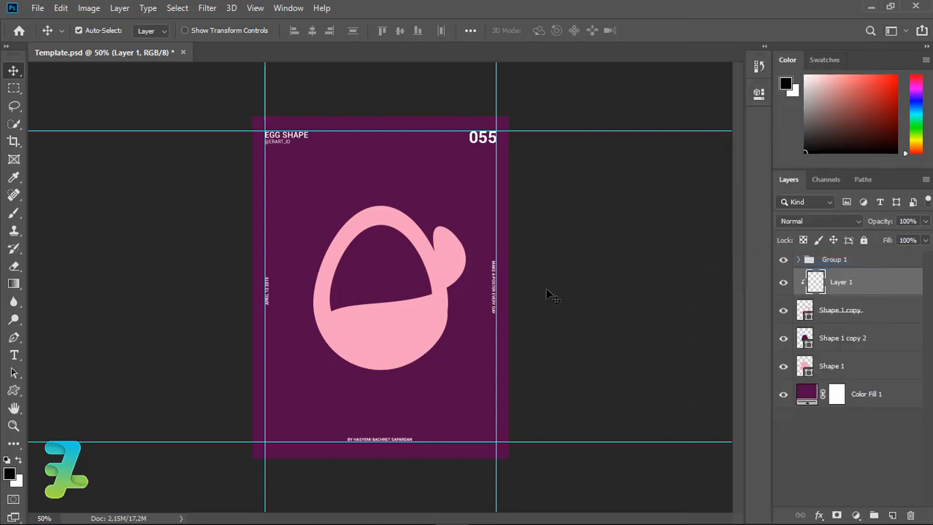
Set the foreground color to dark pink #b14c6e, starting from the egg's pink.
{"action": "left_click", "coordinate": [10, 473]}
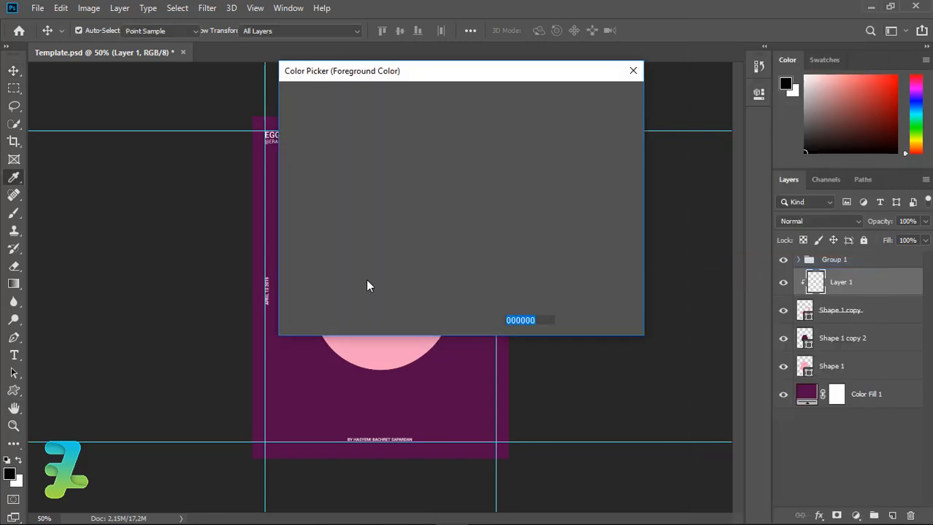
{"action": "left_click", "coordinate": [378, 344]}
{"action": "mouse_move", "coordinate": [377, 110]}
{"action": "left_mouse_down"}
{"action": "mouse_move", "coordinate": [388, 108]}
{"action": "mouse_move", "coordinate": [387, 163]}
{"action": "left_mouse_up"}
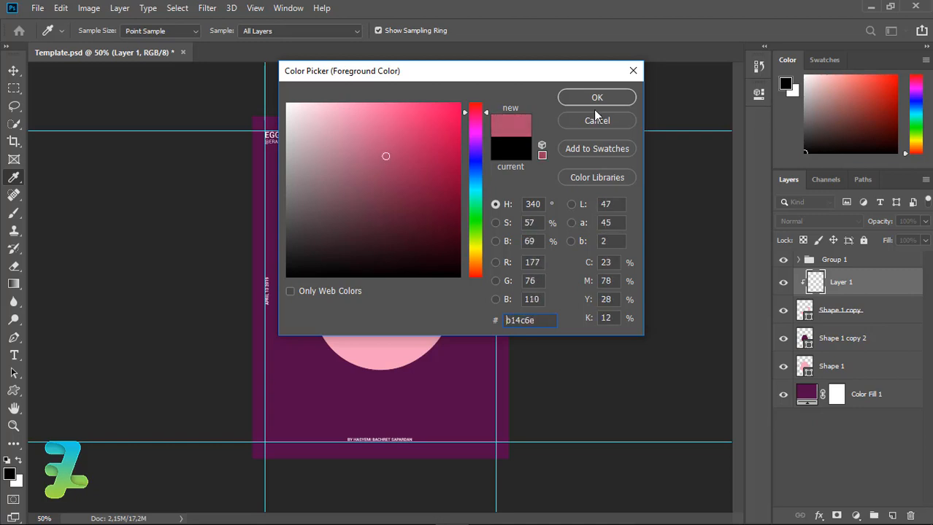
{"action": "left_click", "coordinate": [596, 98]}
{"action": "key", "text": "v"}
{"action": "key", "text": "s"}
{"action": "left_click", "coordinate": [98, 33]}
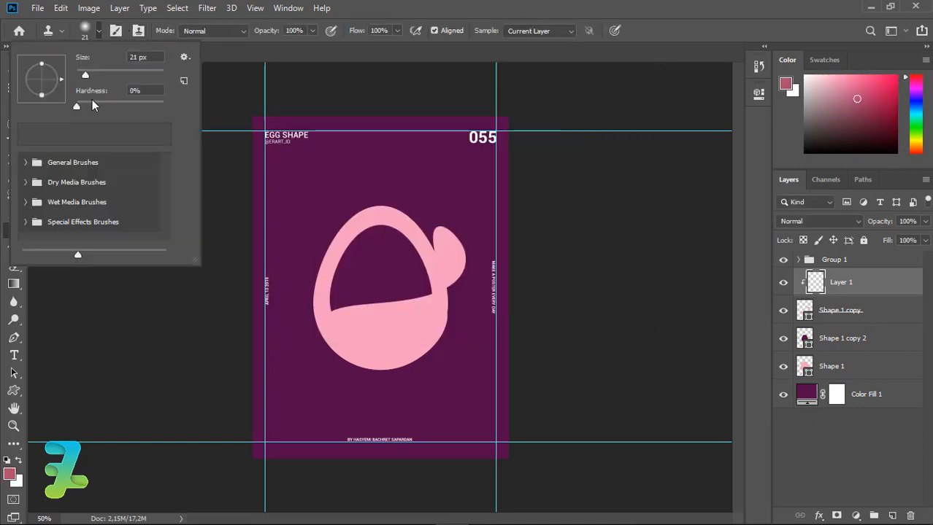
{"action": "left_click", "coordinate": [312, 31]}
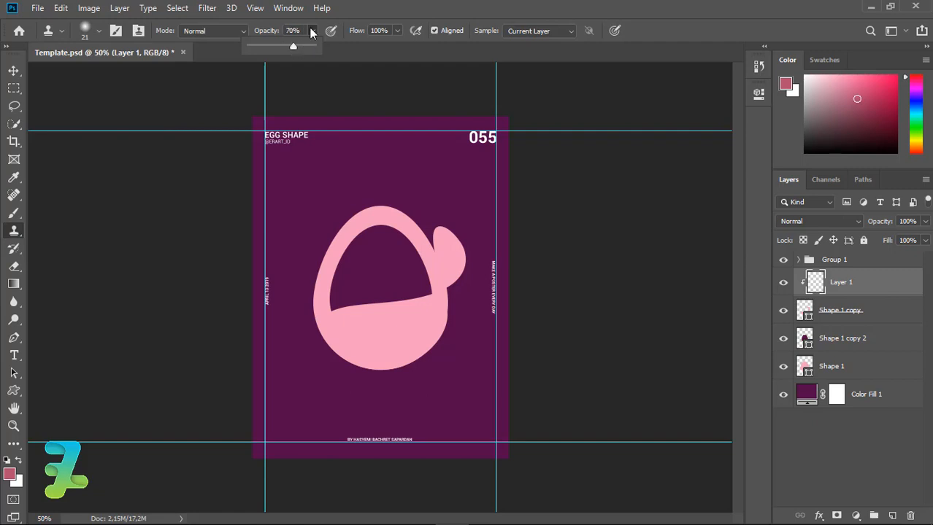
{"action": "left_click", "coordinate": [312, 31]}
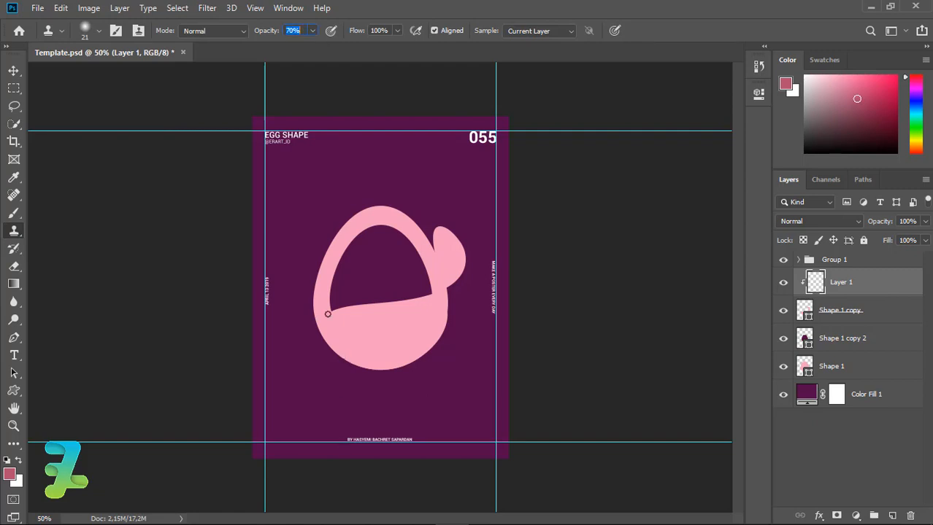
{"action": "left_click", "coordinate": [99, 32]}
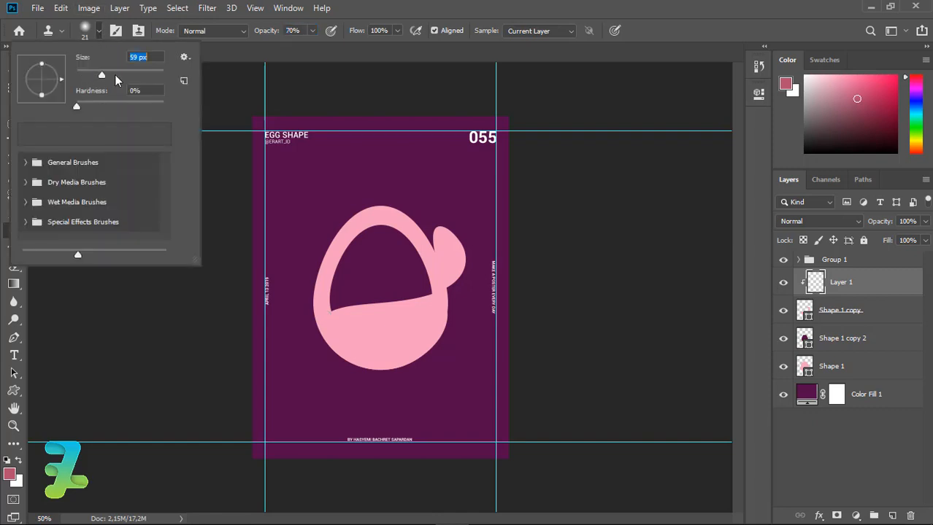
{"action": "left_click", "coordinate": [334, 303]}
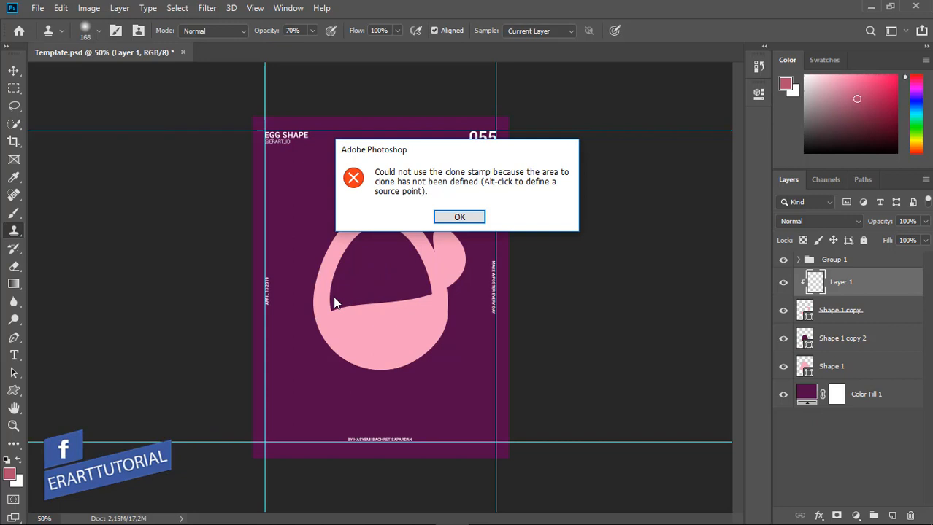
{"action": "left_click", "coordinate": [457, 218]}
Paint dark pink shading along the edges of the warped shape with a soft 124 px brush at 70% opacity.
{"action": "key", "text": "b"}
{"action": "left_click", "coordinate": [99, 33]}
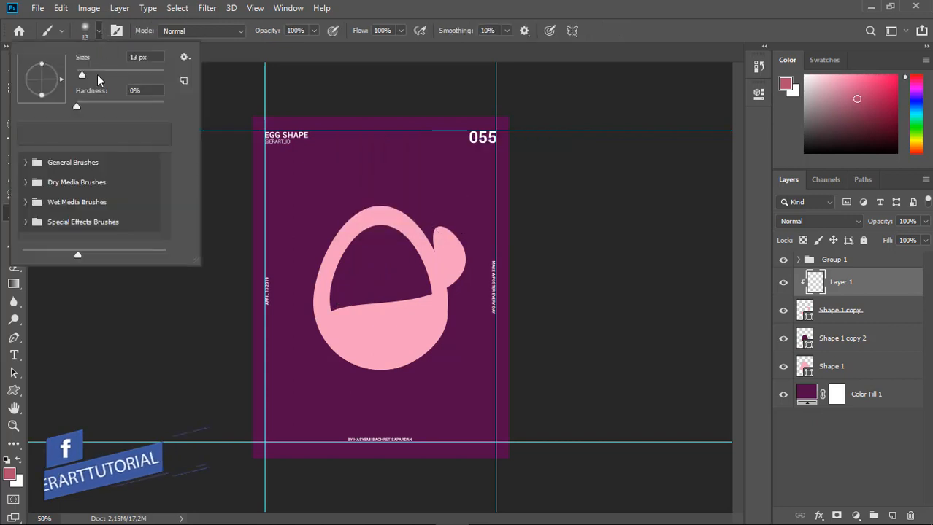
{"action": "left_click_drag", "start_coordinate": [97, 74], "coordinate": [127, 78]}
{"action": "left_click", "coordinate": [311, 31]}
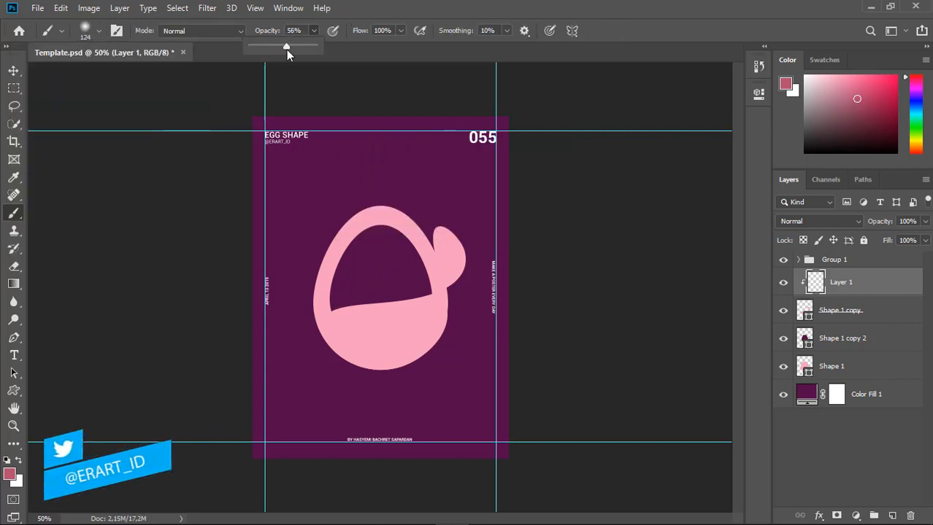
{"action": "left_click_drag", "start_coordinate": [286, 48], "coordinate": [293, 52]}
{"action": "left_click", "coordinate": [100, 33]}
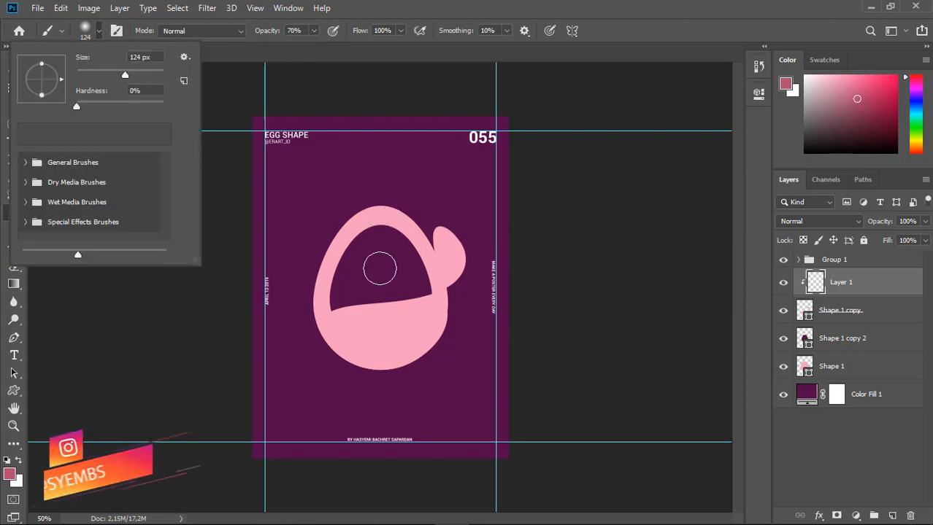
{"action": "left_click", "coordinate": [412, 286]}
{"action": "mouse_move", "coordinate": [370, 285]}
{"action": "left_mouse_down"}
{"action": "mouse_move", "coordinate": [333, 292]}
{"action": "mouse_move", "coordinate": [308, 313]}
{"action": "left_mouse_up"}
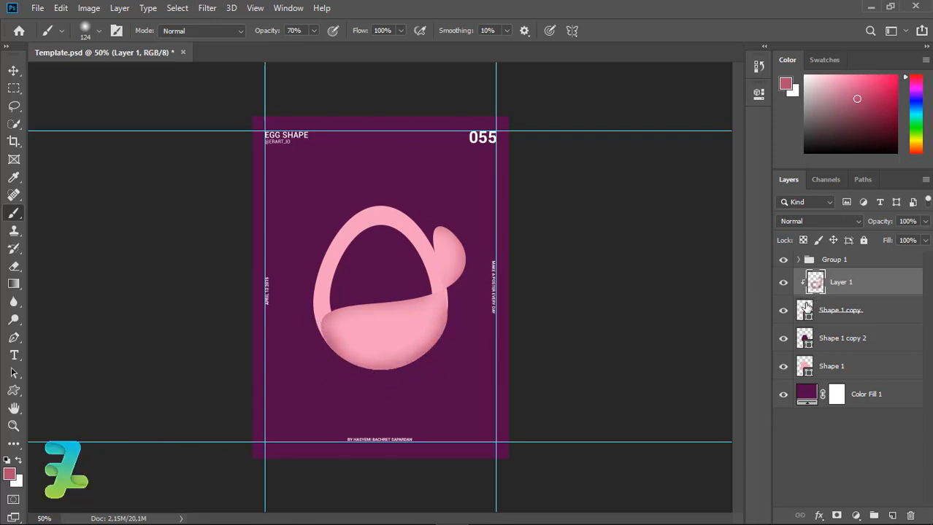
{"action": "double_click", "coordinate": [806, 310]}
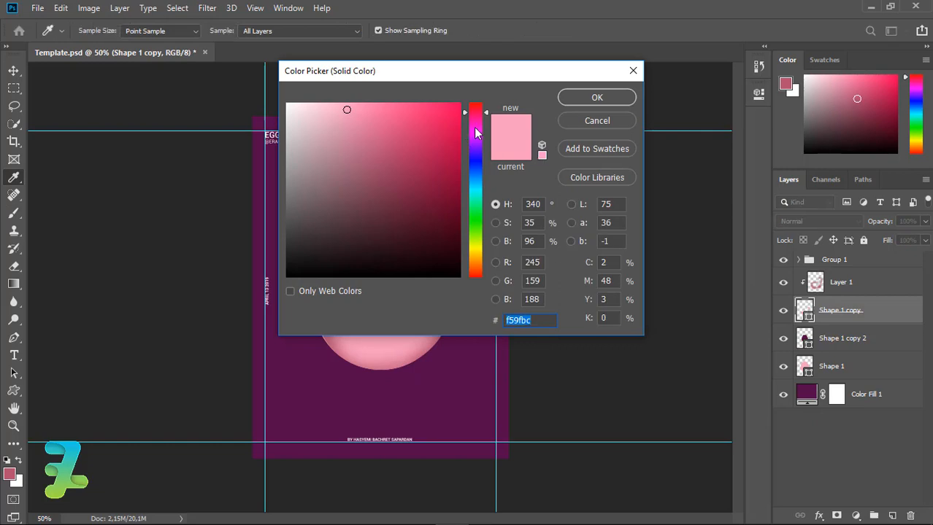
{"action": "left_click", "coordinate": [475, 132]}
{"action": "left_click_drag", "start_coordinate": [429, 75], "coordinate": [621, 90]}
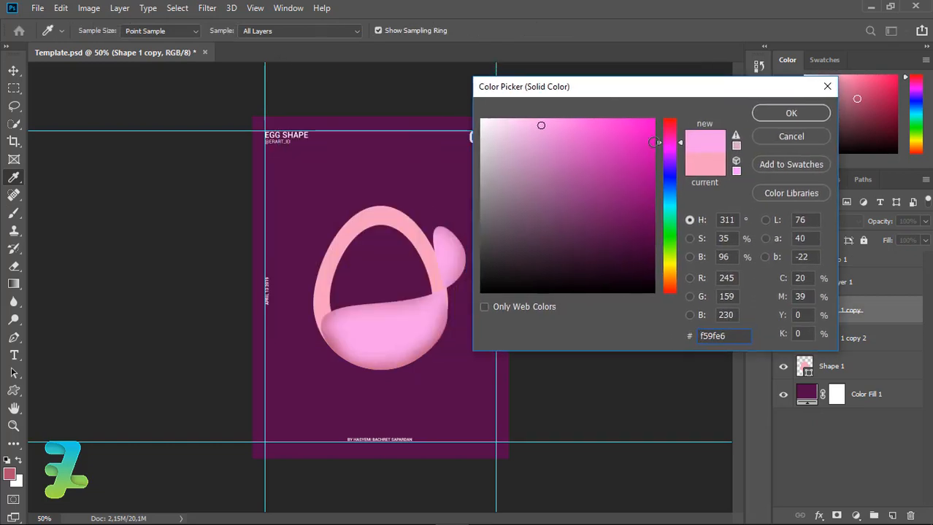
{"action": "mouse_move", "coordinate": [605, 131]}
{"action": "left_mouse_down"}
{"action": "mouse_move", "coordinate": [551, 116]}
{"action": "mouse_move", "coordinate": [566, 119]}
{"action": "left_mouse_up"}
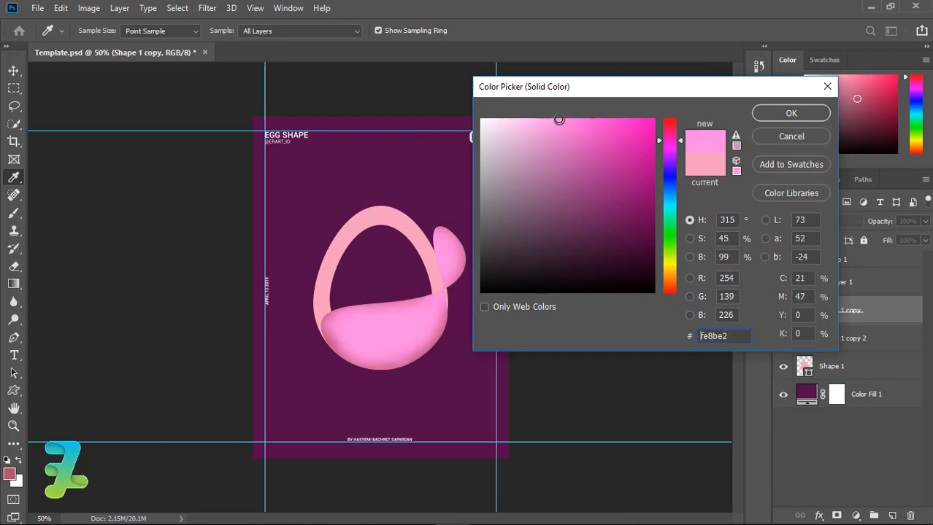
{"action": "left_click", "coordinate": [783, 137]}
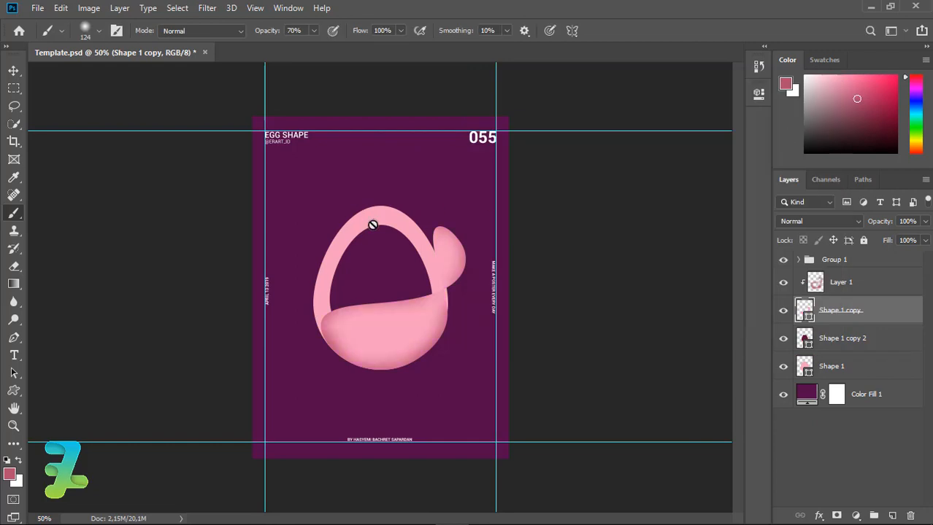
Stretch the warped pink shape on Shape 1 copy slightly to the right, to about 102% of its width.
{"action": "left_click", "coordinate": [14, 71]}
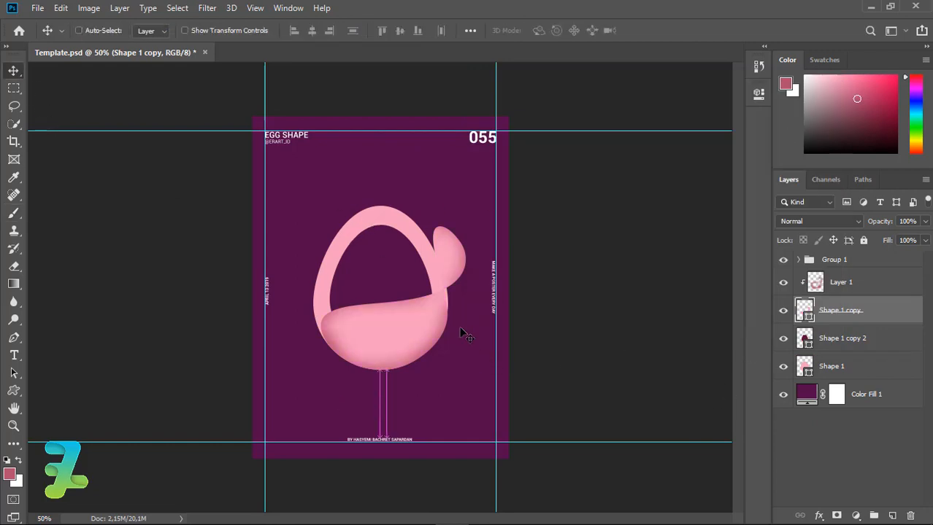
{"action": "key", "text": "ctrl+t"}
{"action": "left_click_drag", "start_coordinate": [466, 298], "coordinate": [468, 298]}
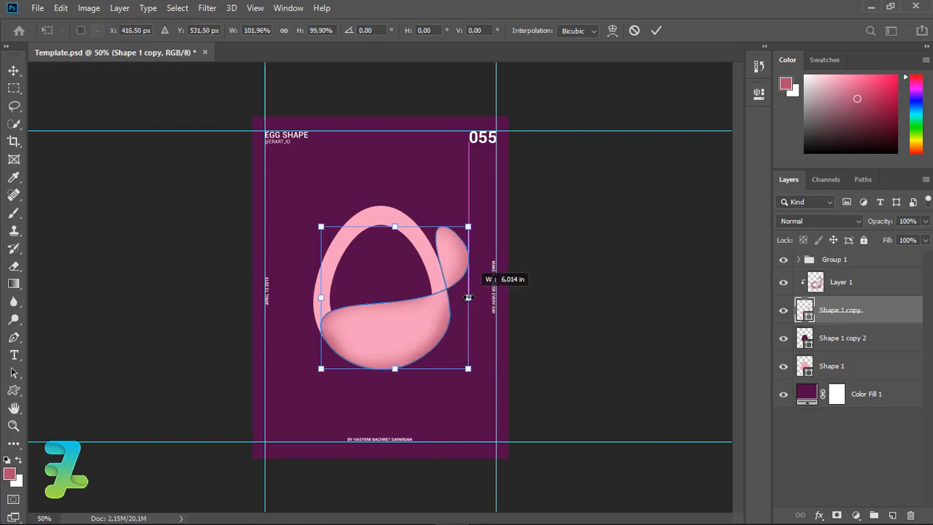
{"action": "key", "text": "Return"}
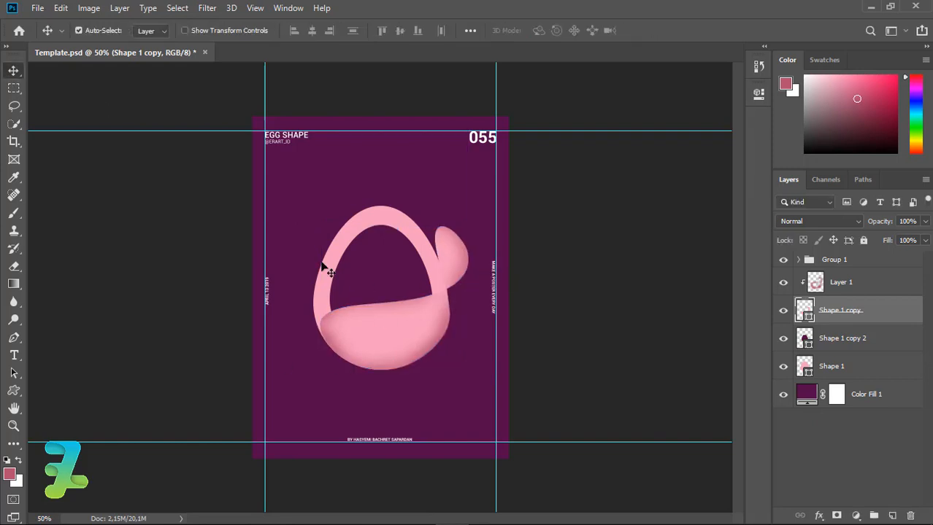
Add a new layer clipped to the base pink egg and brush soft dark pink shading onto the ring.
{"action": "left_click", "coordinate": [843, 365]}
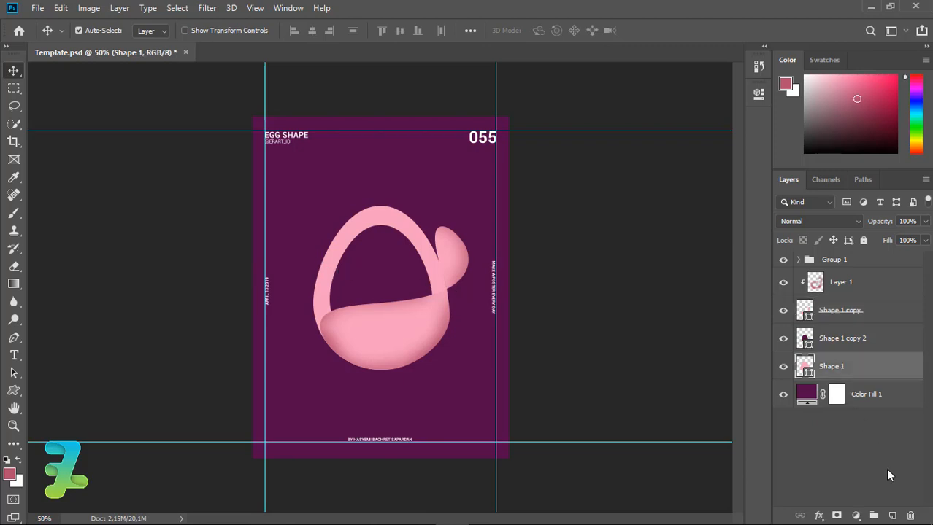
{"action": "left_click", "coordinate": [892, 515]}
{"action": "right_click", "coordinate": [840, 366]}
{"action": "left_click", "coordinate": [811, 265]}
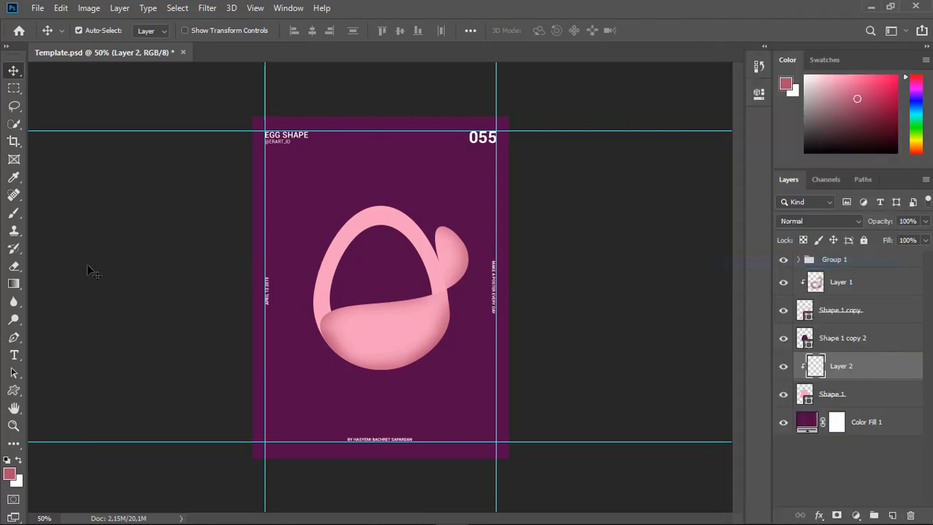
{"action": "left_click", "coordinate": [15, 214]}
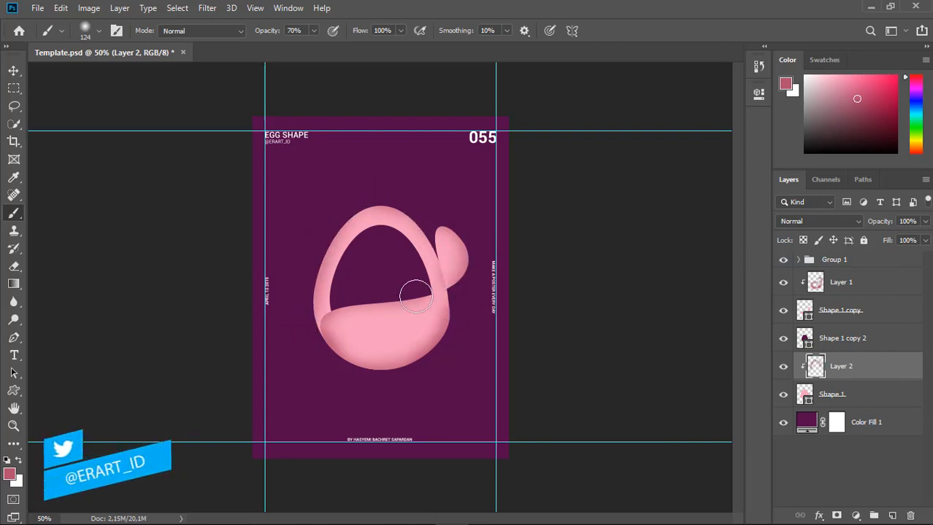
Brush more soft dark pink shading onto the ring along the rim of the pink egg form.
{"action": "mouse_move", "coordinate": [361, 269]}
{"action": "left_mouse_down"}
{"action": "mouse_move", "coordinate": [364, 248]}
{"action": "mouse_move", "coordinate": [350, 286]}
{"action": "mouse_move", "coordinate": [410, 297]}
{"action": "mouse_move", "coordinate": [417, 290]}
{"action": "left_mouse_up"}
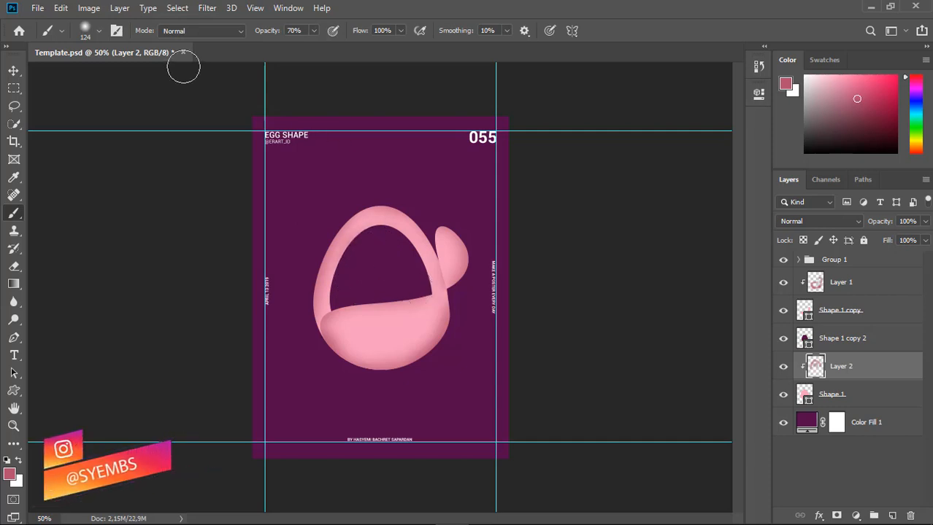
{"action": "left_click", "coordinate": [13, 70]}
Add a layer above Color Fill 1, draw a triangle-patterned egg shape about 554 × 677 px, and shift it toward the poster's lower-right edge.
{"action": "left_click", "coordinate": [807, 424]}
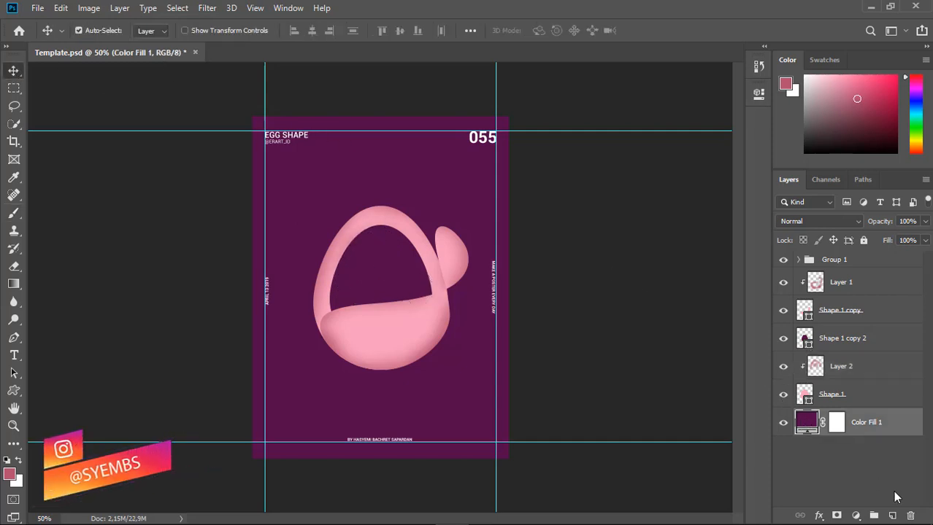
{"action": "left_click", "coordinate": [893, 515]}
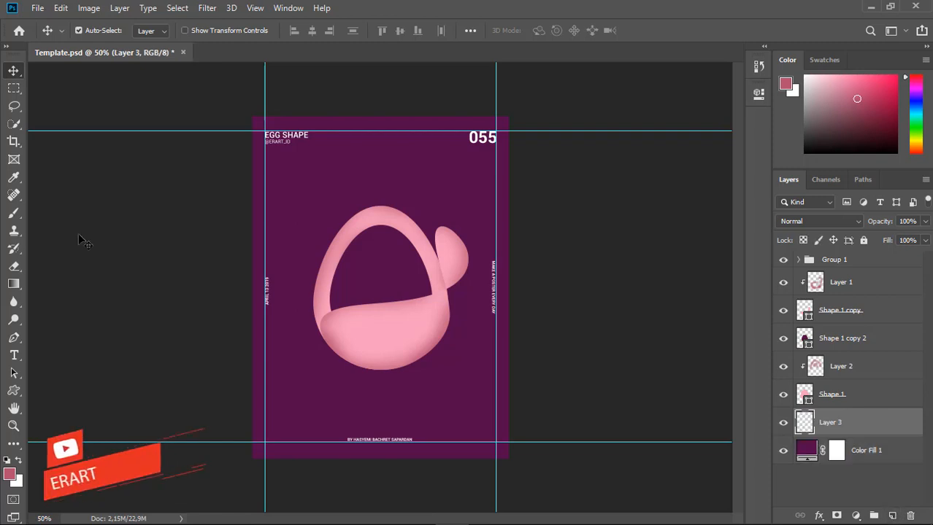
{"action": "left_click", "coordinate": [20, 389]}
{"action": "left_click", "coordinate": [81, 456]}
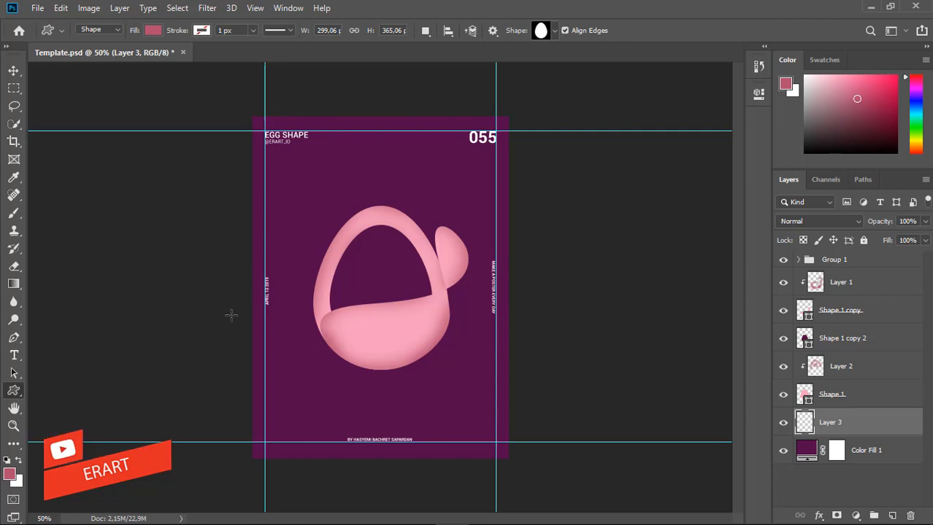
{"action": "left_click", "coordinate": [554, 30]}
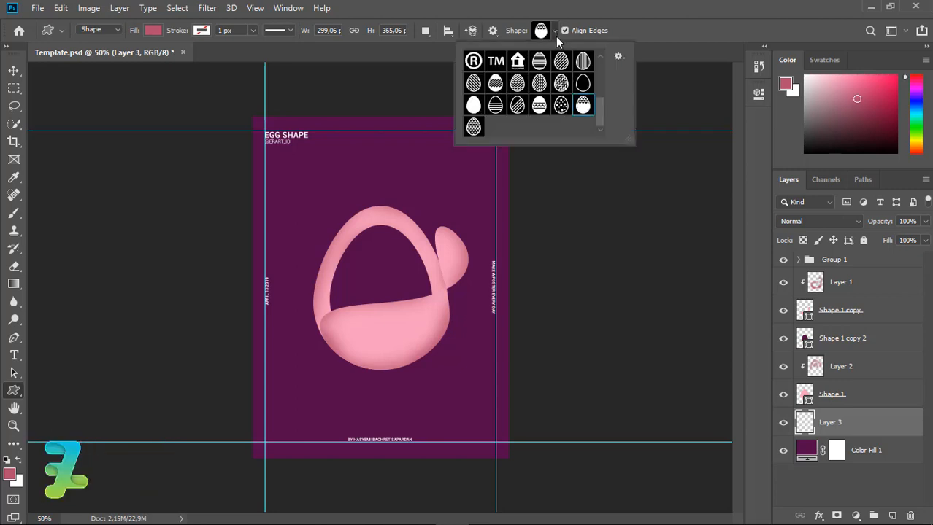
{"action": "left_click", "coordinate": [492, 166]}
{"action": "left_click_drag", "start_coordinate": [531, 460], "coordinate": [344, 95]}
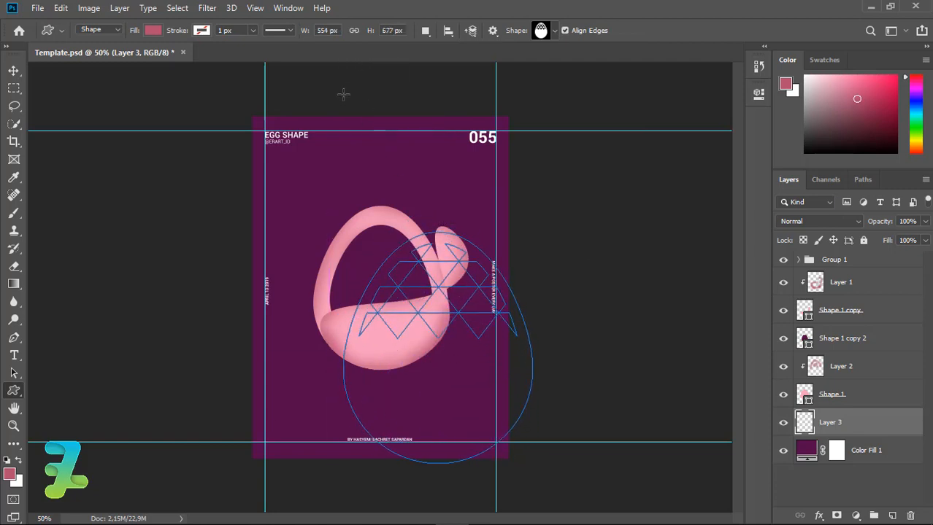
{"action": "left_click", "coordinate": [13, 71]}
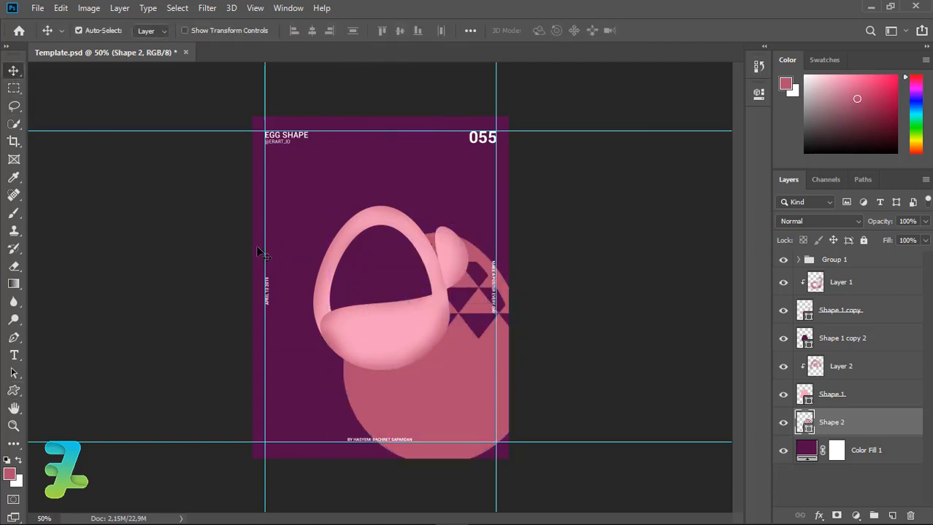
{"action": "left_click_drag", "start_coordinate": [484, 403], "coordinate": [514, 410]}
Recolor the triangle-patterned egg on Shape 2 to dark purple #48063d, starting from the background's purple.
{"action": "double_click", "coordinate": [803, 421]}
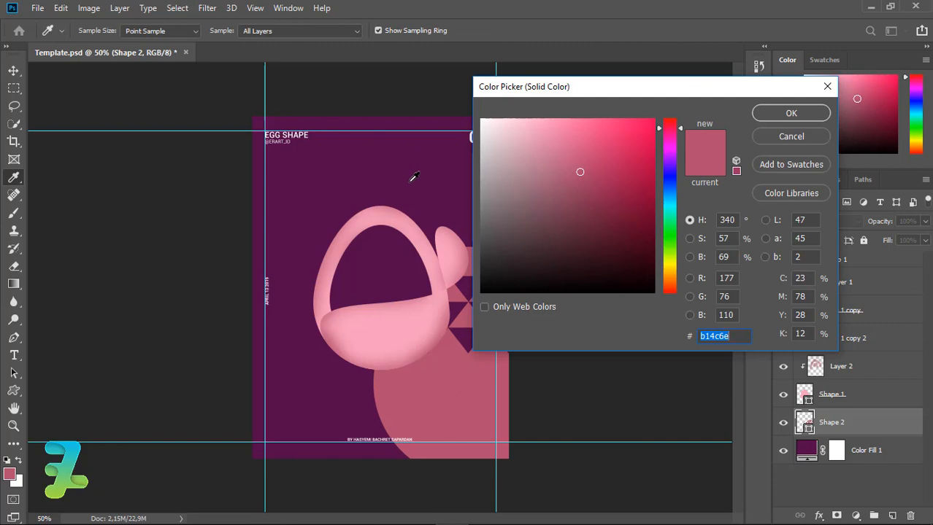
{"action": "left_click", "coordinate": [410, 181]}
{"action": "mouse_move", "coordinate": [609, 263]}
{"action": "left_mouse_down"}
{"action": "mouse_move", "coordinate": [601, 272]}
{"action": "mouse_move", "coordinate": [592, 252]}
{"action": "mouse_move", "coordinate": [559, 255]}
{"action": "mouse_move", "coordinate": [637, 242]}
{"action": "left_mouse_up"}
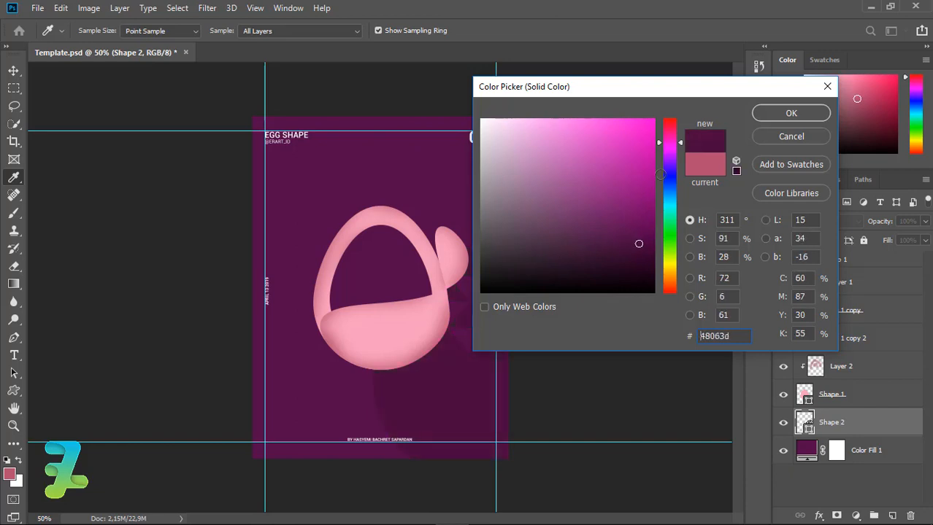
{"action": "left_click", "coordinate": [790, 114]}
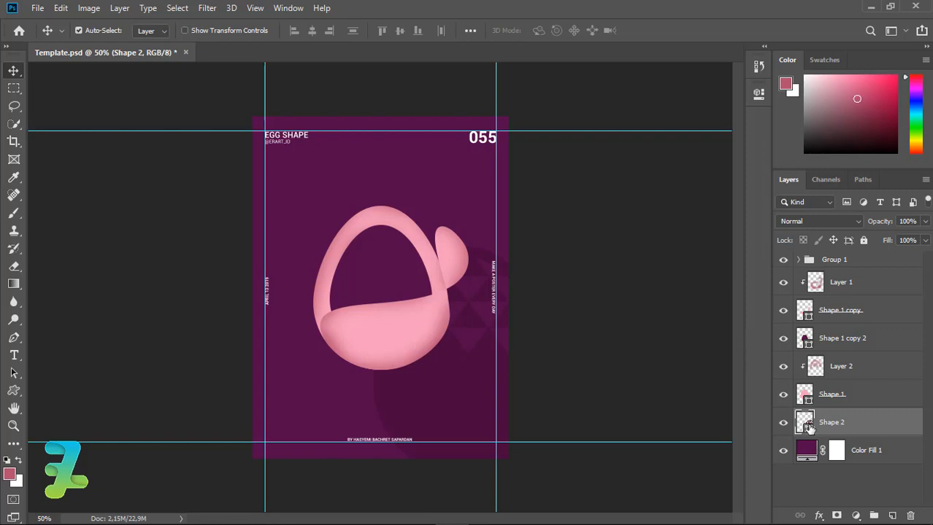
On a new layer above Shape 2, draw a large zigzag-patterned egg shape and move it down into the poster's lower-left corner.
{"action": "left_click", "coordinate": [892, 516]}
{"action": "left_click", "coordinate": [14, 391]}
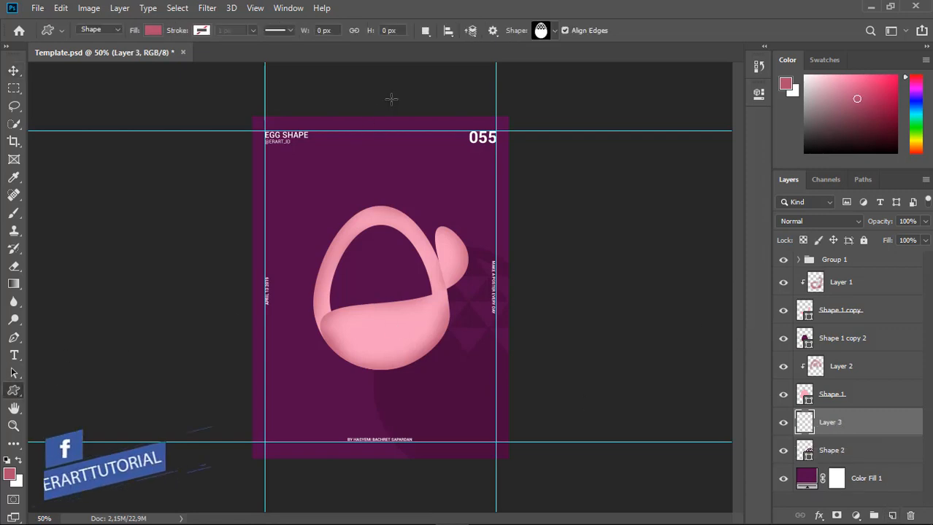
{"action": "left_click", "coordinate": [555, 29]}
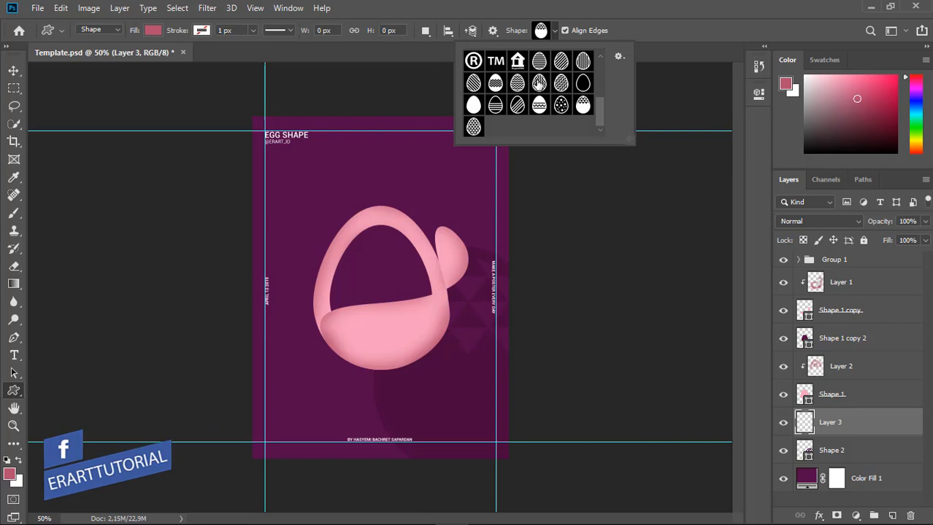
{"action": "double_click", "coordinate": [539, 83]}
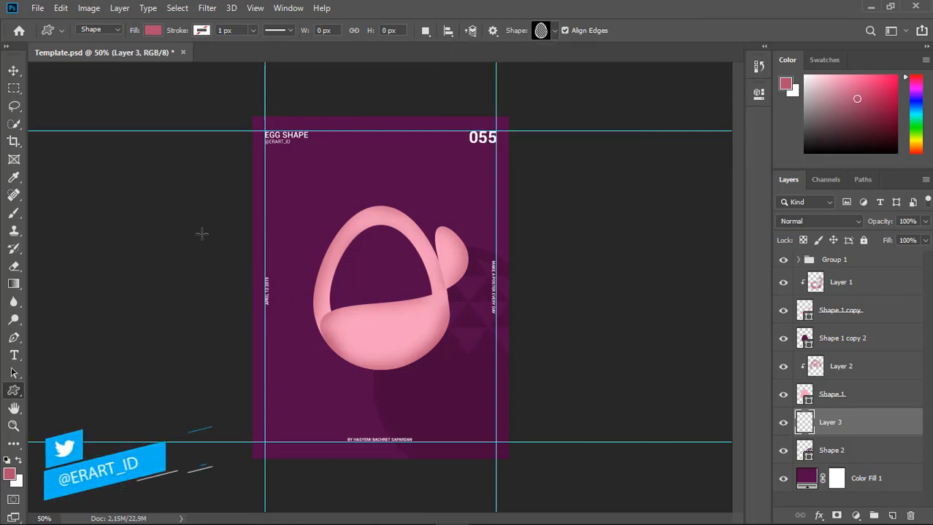
{"action": "left_click_drag", "start_coordinate": [201, 233], "coordinate": [407, 502]}
{"action": "key", "text": "v"}
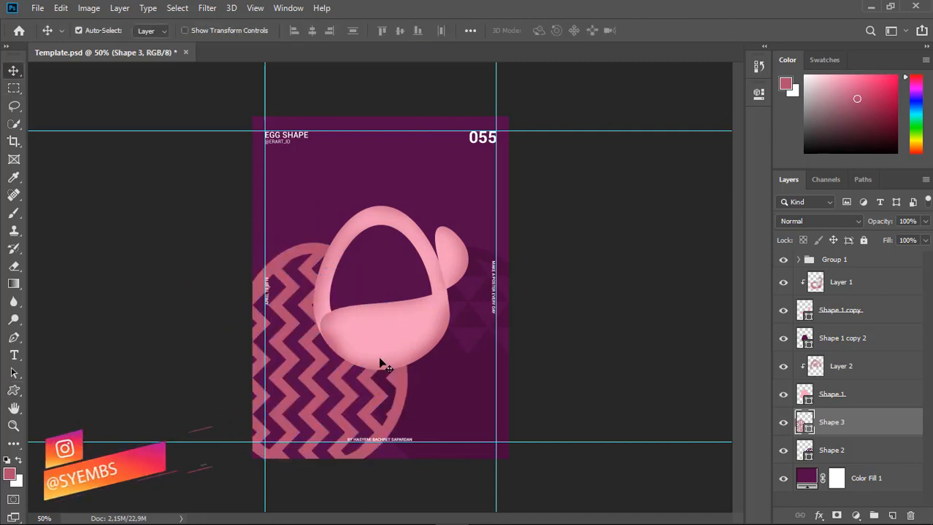
{"action": "left_click_drag", "start_coordinate": [381, 363], "coordinate": [395, 466]}
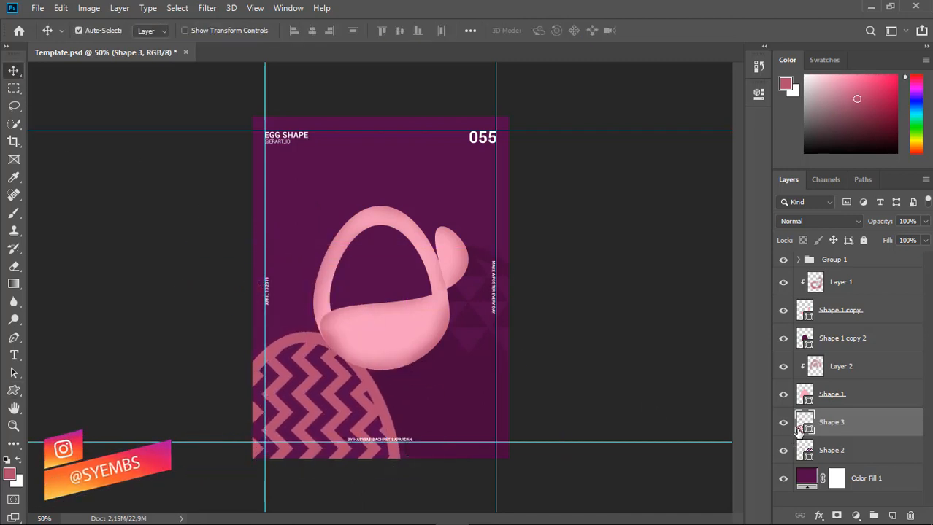
Recolor the zigzag-patterned egg on Shape 3 to a dark purple based on the poster background.
{"action": "double_click", "coordinate": [804, 424]}
{"action": "left_click", "coordinate": [438, 189]}
{"action": "left_click", "coordinate": [794, 111]}
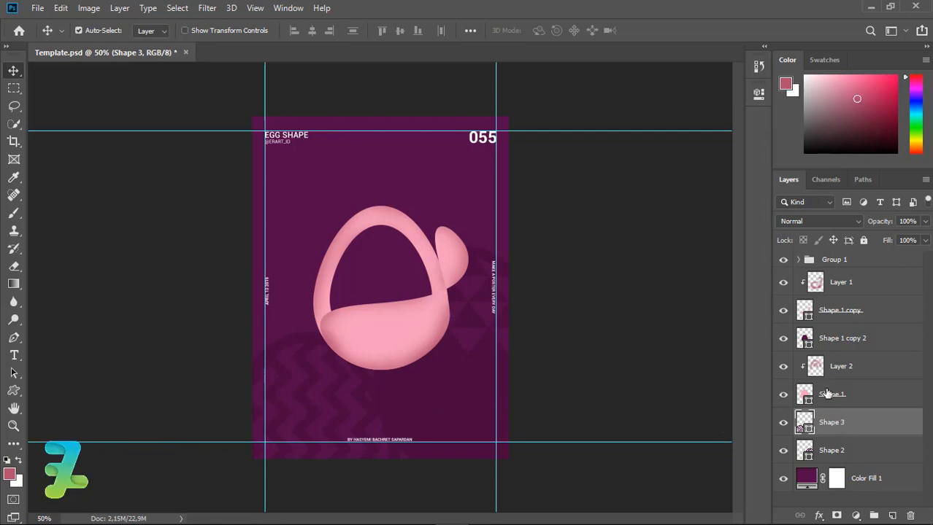
On a new layer above Shape 3, draw a plain egg about 188 × 230 px at the ring's upper left and nudge it down-left.
{"action": "key", "text": "ctrl+shift+alt+n"}
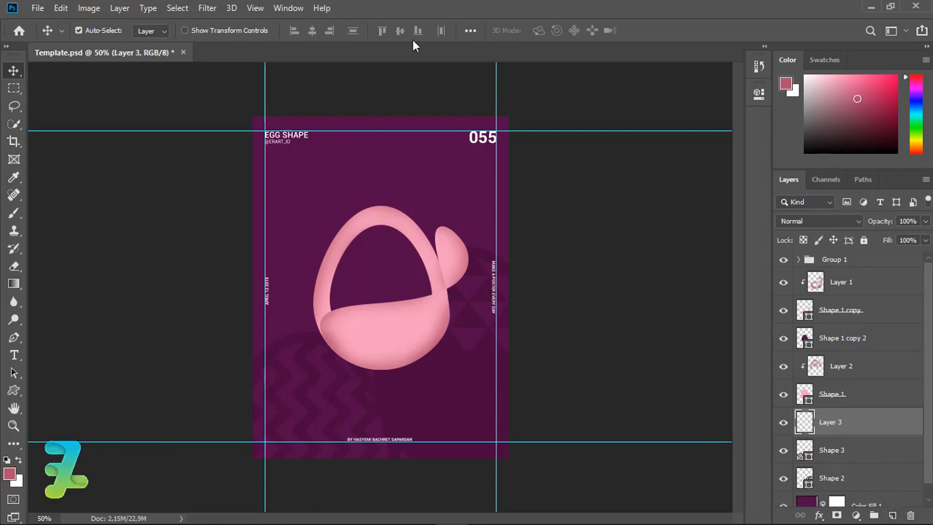
{"action": "left_click", "coordinate": [13, 392]}
{"action": "left_click", "coordinate": [552, 30]}
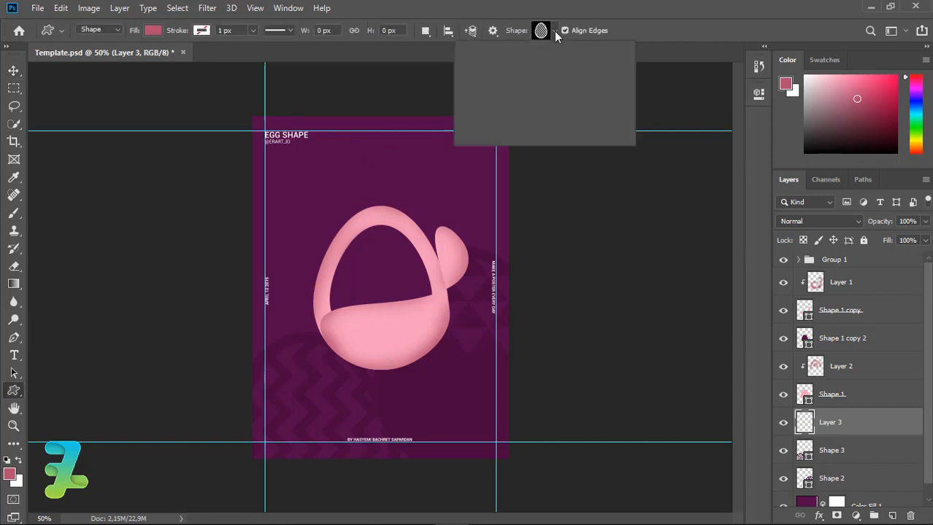
{"action": "scroll", "coordinate": [533, 91], "scroll_direction": "down", "scroll_amount": 2}
{"action": "left_click", "coordinate": [556, 31]}
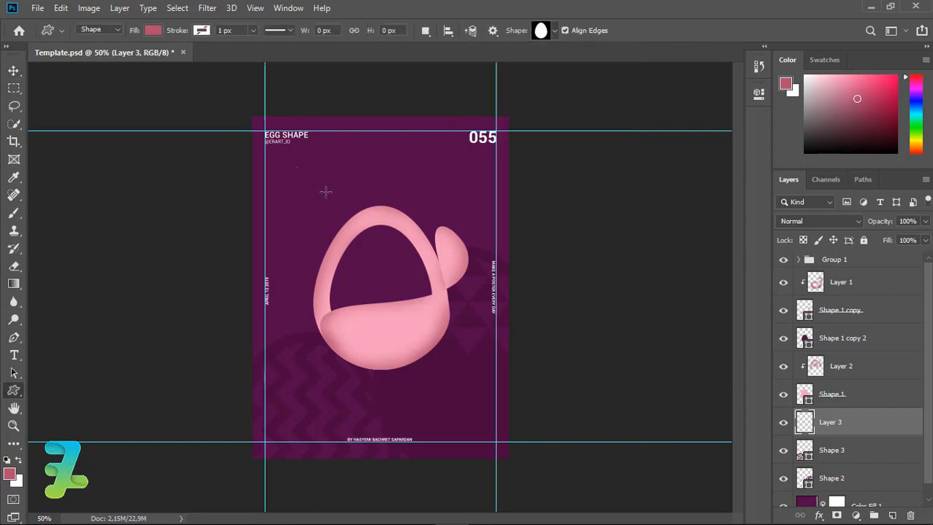
{"action": "left_click_drag", "start_coordinate": [325, 192], "coordinate": [370, 245]}
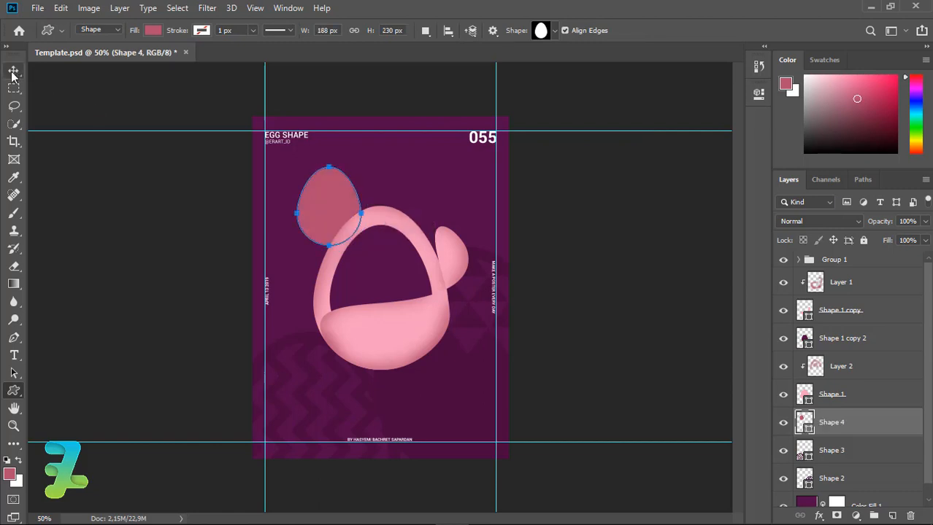
{"action": "key", "text": "v"}
{"action": "left_click_drag", "start_coordinate": [328, 196], "coordinate": [321, 213]}
Enlarge the plain egg on Shape 4 to about 163% and move it slightly down behind the ring.
{"action": "key", "text": "ctrl+t"}
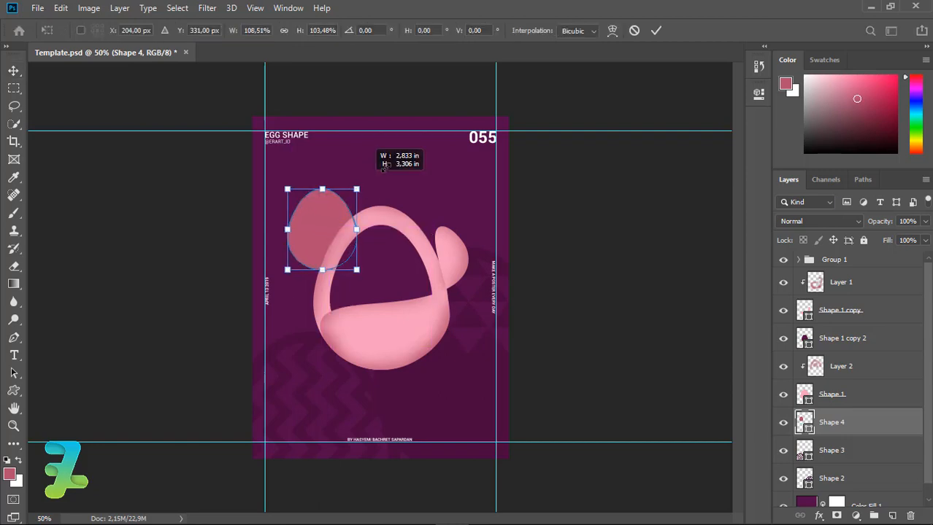
{"action": "left_click_drag", "start_coordinate": [354, 191], "coordinate": [394, 140]}
{"action": "left_click", "coordinate": [14, 70]}
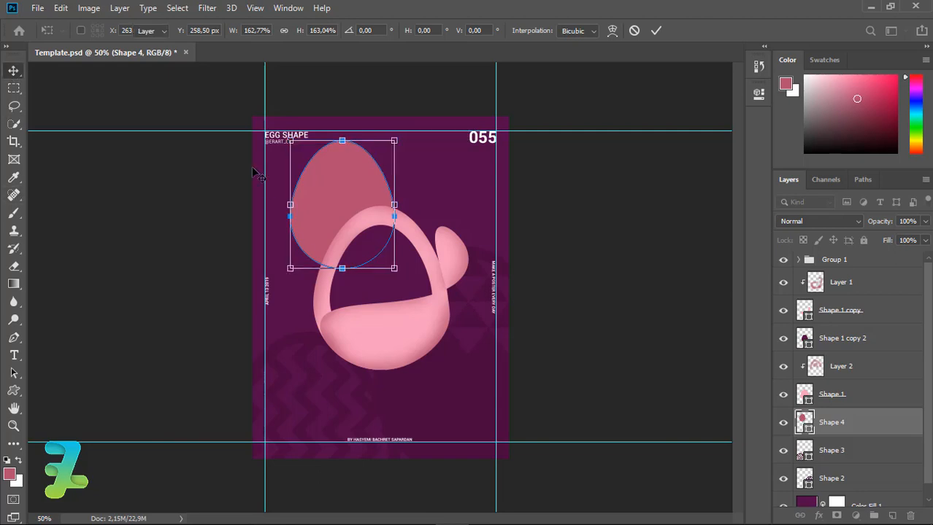
{"action": "left_click_drag", "start_coordinate": [320, 185], "coordinate": [322, 205]}
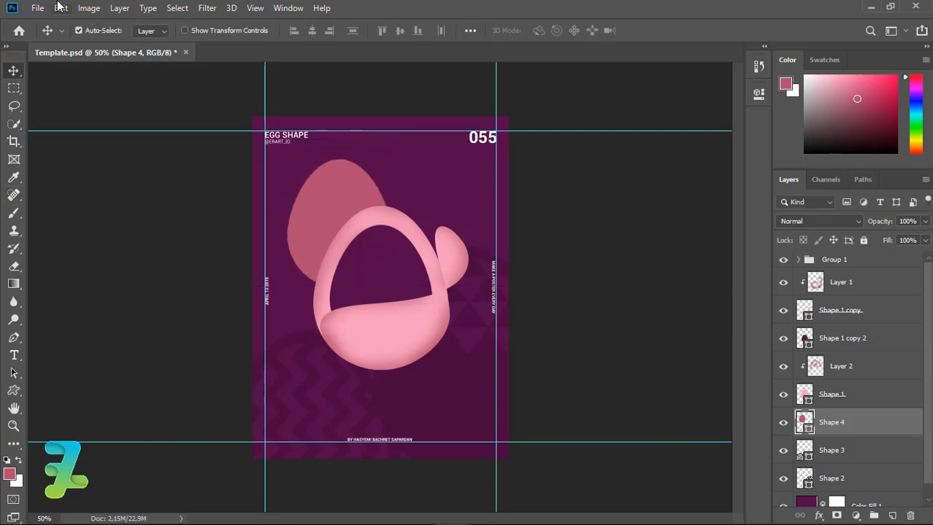
Warp the plain egg on Shape 4 into an irregular, slanted blob that spreads out behind the ring's upper left.
{"action": "left_click", "coordinate": [60, 7]}
{"action": "mouse_move", "coordinate": [234, 318]}
{"action": "left_click", "coordinate": [283, 400]}
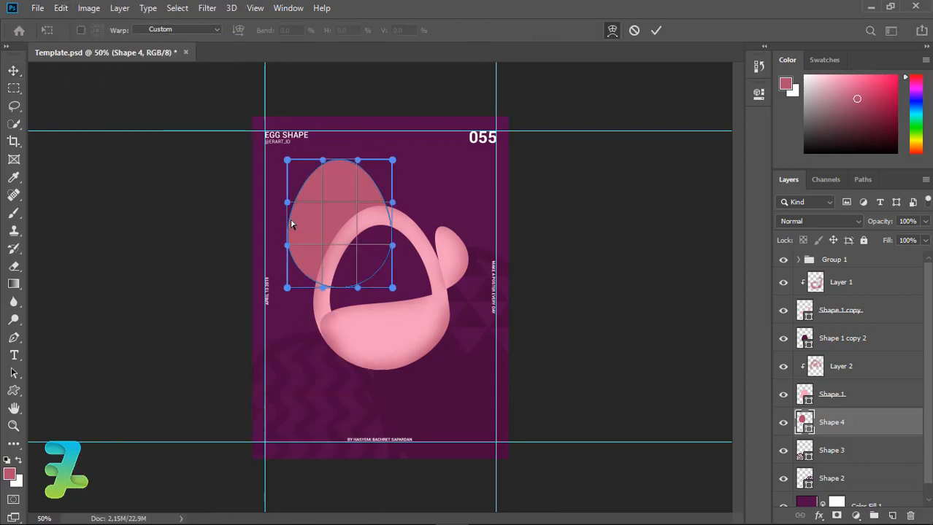
{"action": "left_click_drag", "start_coordinate": [291, 224], "coordinate": [281, 235]}
{"action": "left_click_drag", "start_coordinate": [351, 218], "coordinate": [392, 197]}
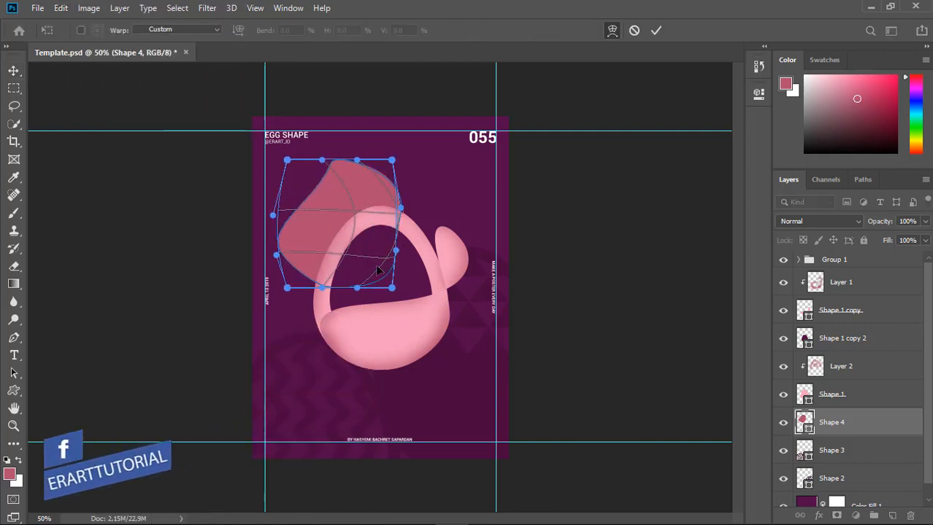
{"action": "left_click_drag", "start_coordinate": [375, 265], "coordinate": [351, 273]}
{"action": "left_click_drag", "start_coordinate": [332, 203], "coordinate": [351, 195]}
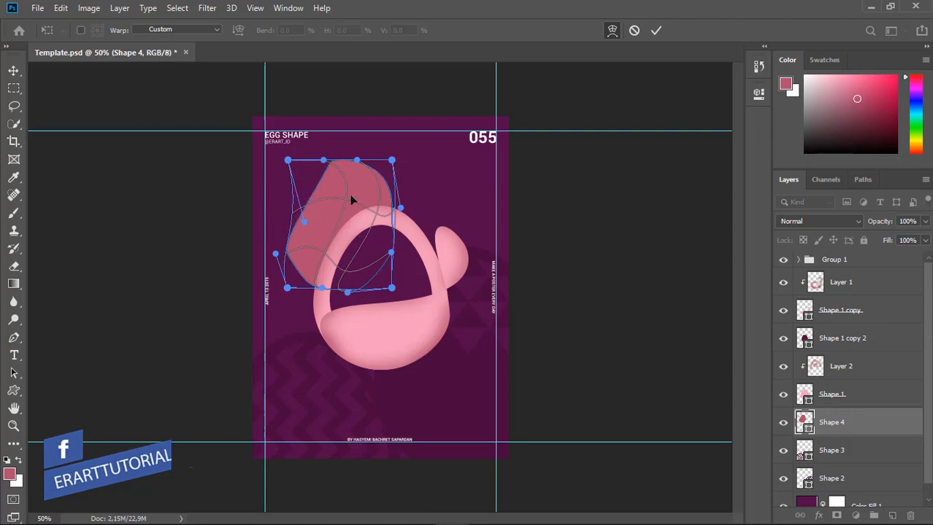
{"action": "left_click_drag", "start_coordinate": [294, 232], "coordinate": [293, 240]}
{"action": "left_click_drag", "start_coordinate": [323, 160], "coordinate": [296, 154]}
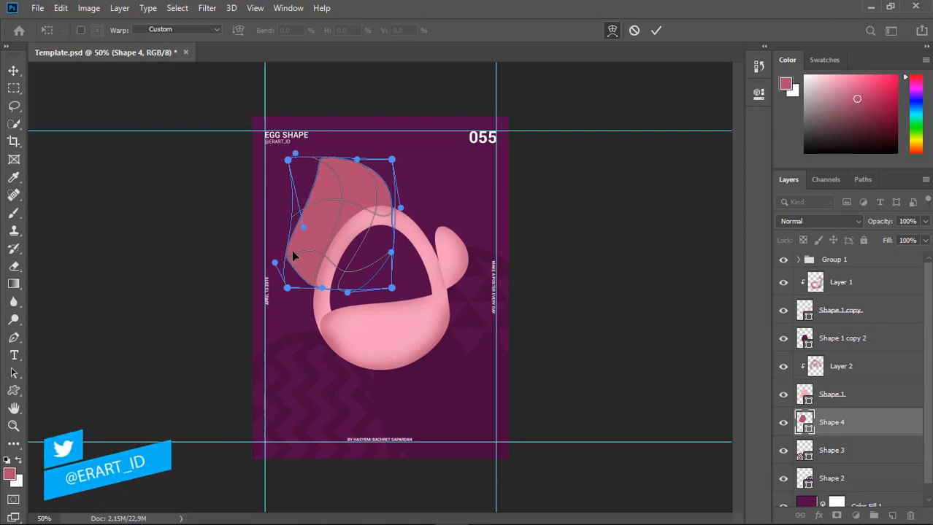
{"action": "mouse_move", "coordinate": [293, 254]}
{"action": "left_mouse_down"}
{"action": "mouse_move", "coordinate": [306, 266]}
{"action": "mouse_move", "coordinate": [305, 288]}
{"action": "mouse_move", "coordinate": [288, 286]}
{"action": "mouse_move", "coordinate": [294, 254]}
{"action": "left_mouse_up"}
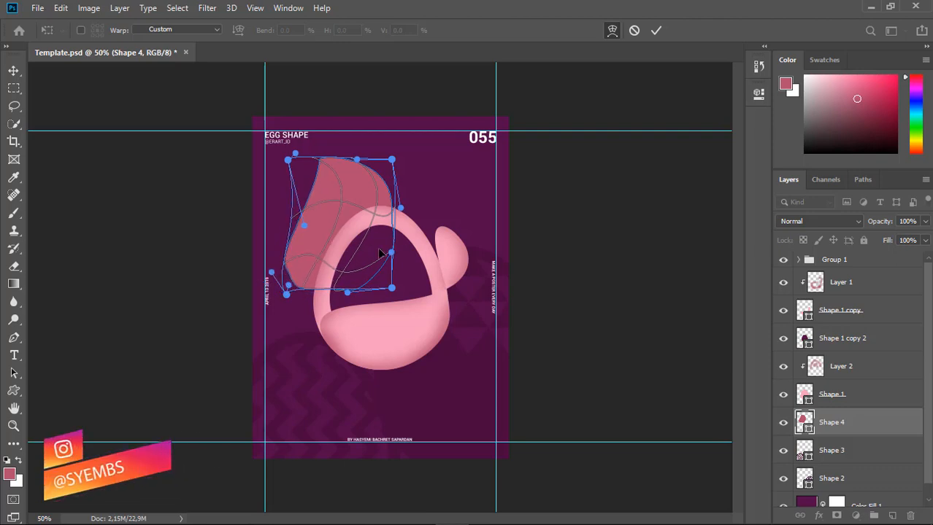
{"action": "left_click_drag", "start_coordinate": [391, 252], "coordinate": [397, 253]}
{"action": "left_click_drag", "start_coordinate": [401, 209], "coordinate": [423, 202]}
{"action": "left_click", "coordinate": [14, 71]}
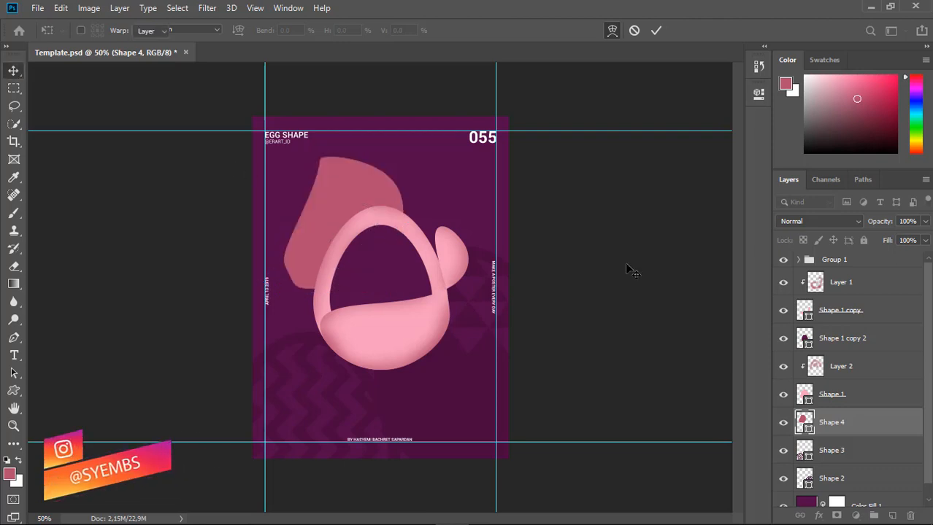
Recolor the warped blob on Shape 4 to vivid purple #6f005c.
{"action": "double_click", "coordinate": [805, 422]}
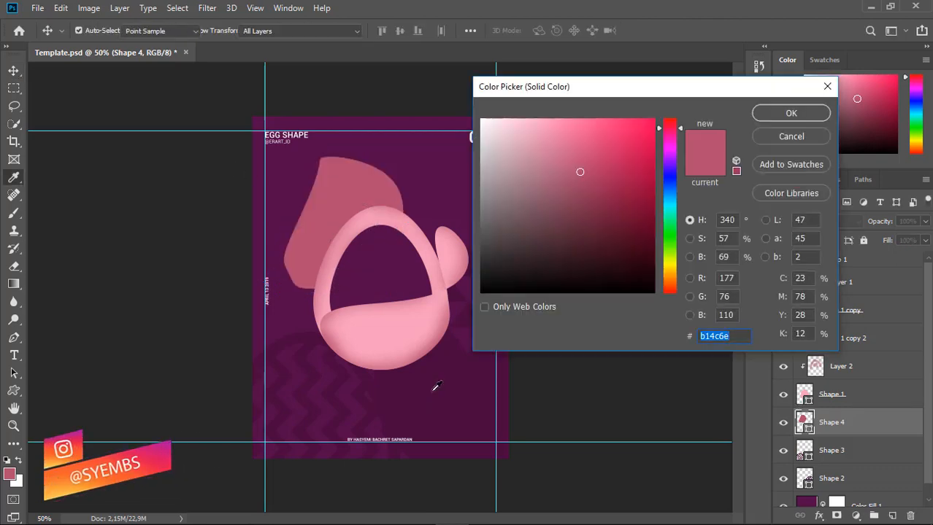
{"action": "left_click", "coordinate": [431, 387]}
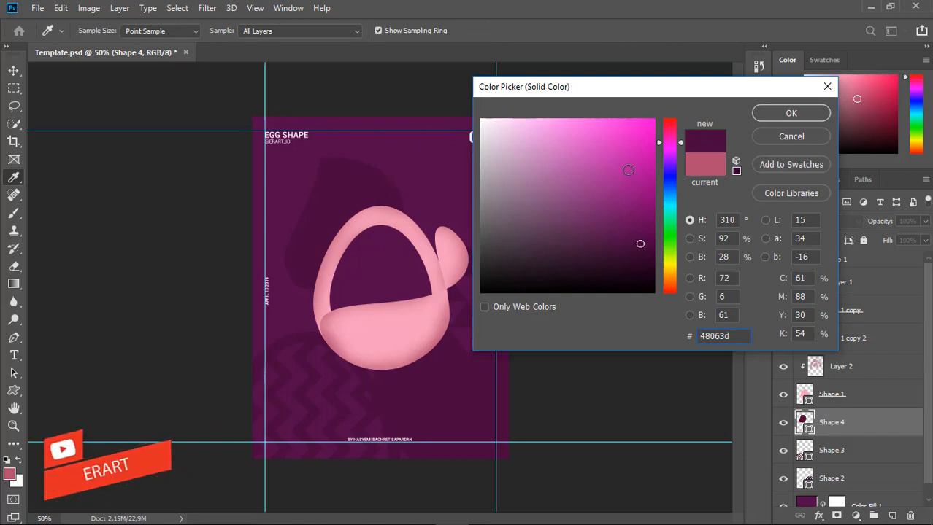
{"action": "left_click_drag", "start_coordinate": [584, 176], "coordinate": [588, 163]}
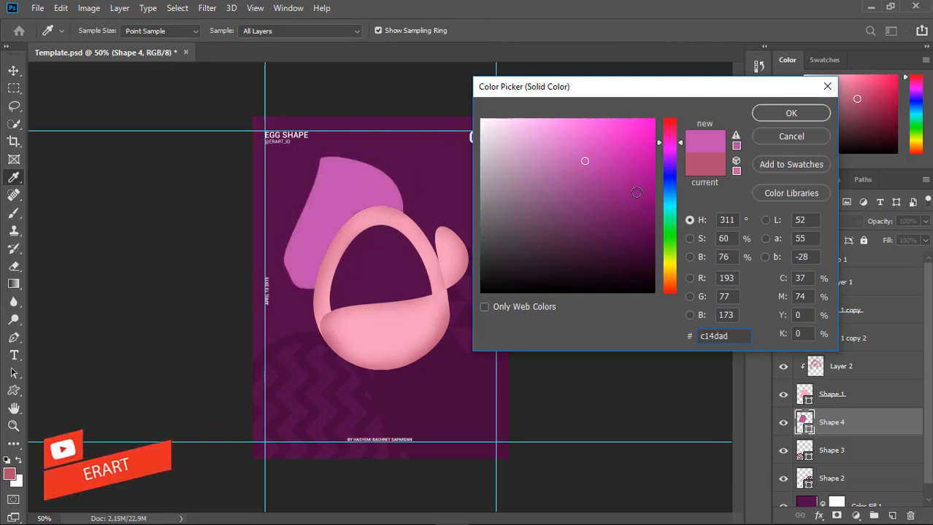
{"action": "mouse_move", "coordinate": [643, 215]}
{"action": "left_mouse_down"}
{"action": "mouse_move", "coordinate": [653, 164]}
{"action": "mouse_move", "coordinate": [655, 217]}
{"action": "mouse_move", "coordinate": [665, 221]}
{"action": "left_mouse_up"}
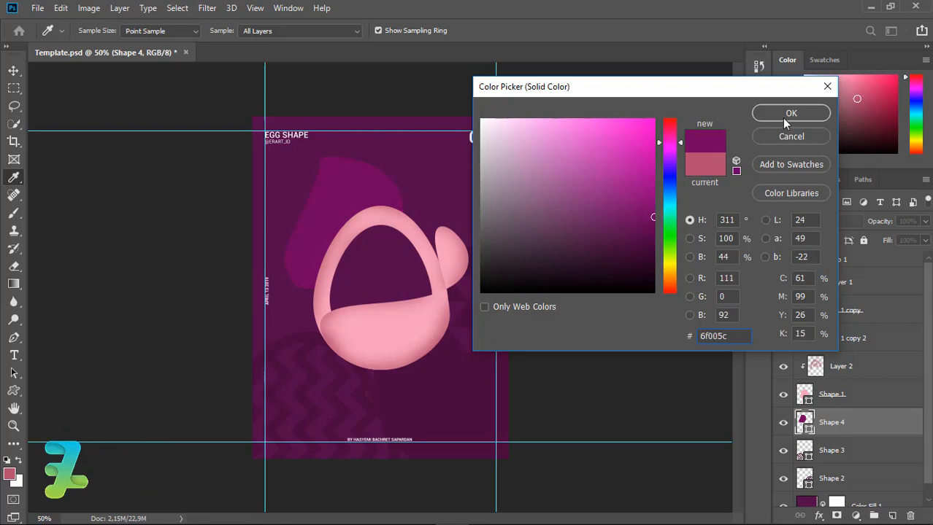
{"action": "left_click", "coordinate": [791, 113]}
Recolor the Color Fill 1 background to dark purple #34022b and match the ring's opening on Shape 1 copy 2 to it.
{"action": "left_click", "coordinate": [806, 504]}
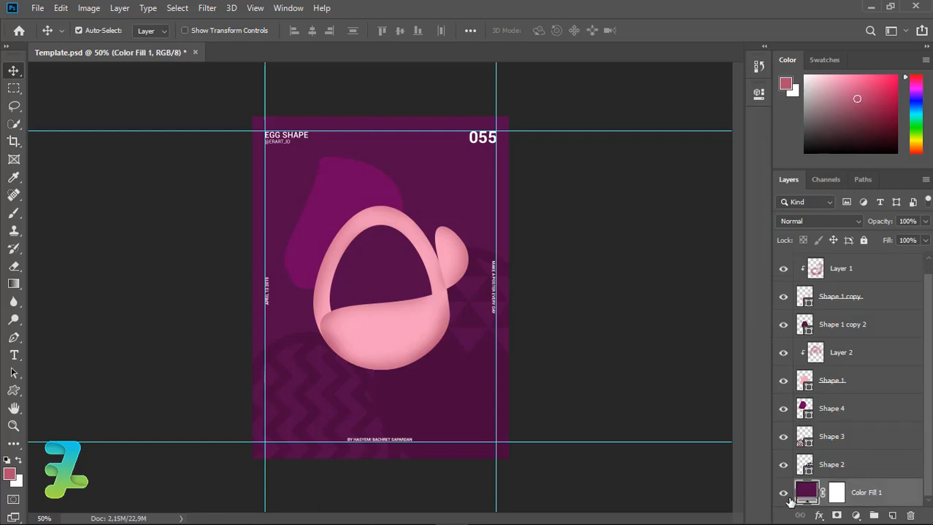
{"action": "double_click", "coordinate": [806, 495]}
{"action": "left_click", "coordinate": [646, 254]}
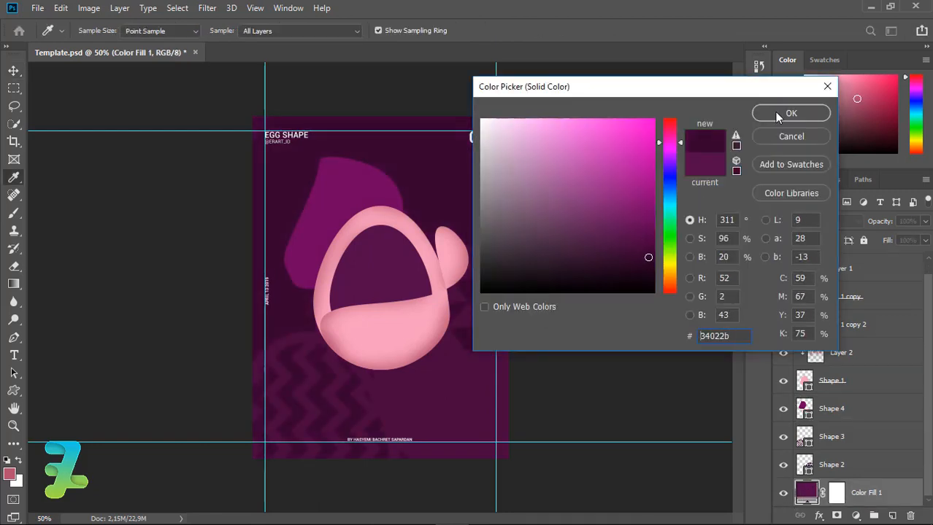
{"action": "left_click", "coordinate": [801, 136]}
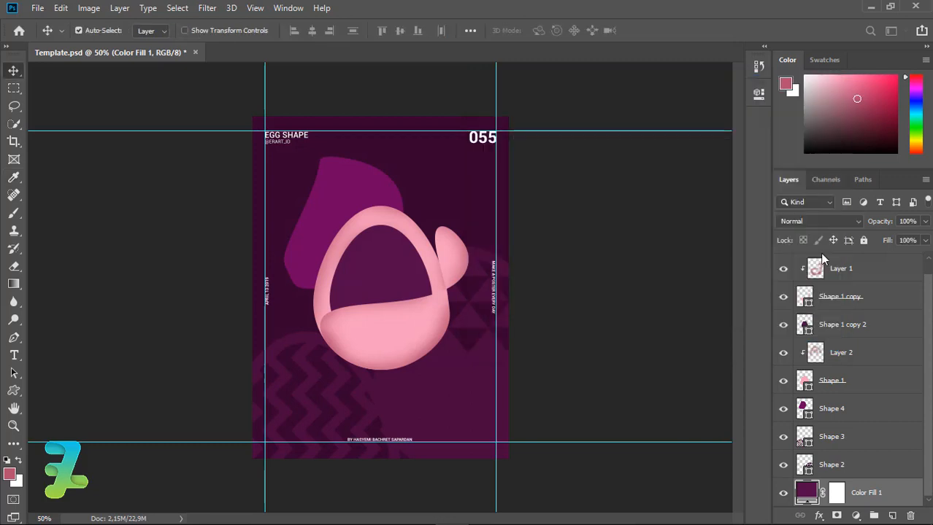
{"action": "double_click", "coordinate": [809, 324]}
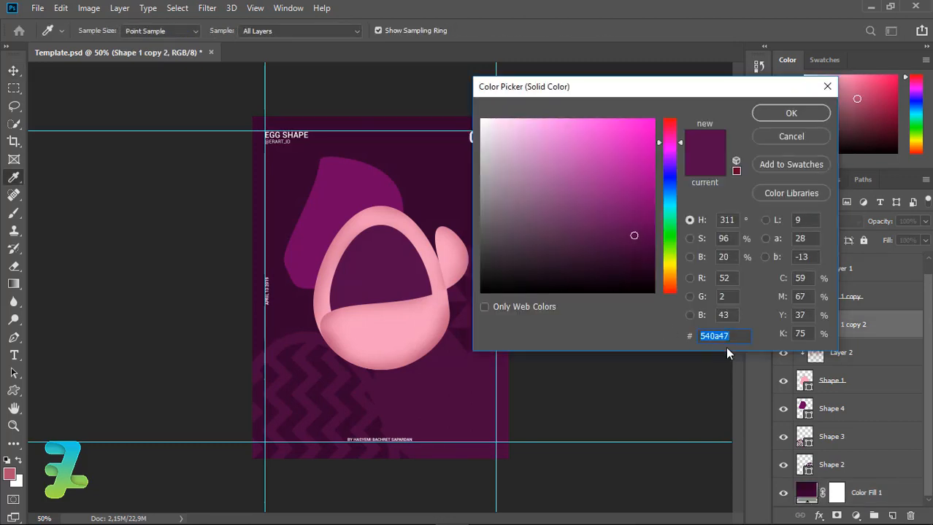
{"action": "left_click", "coordinate": [816, 138]}
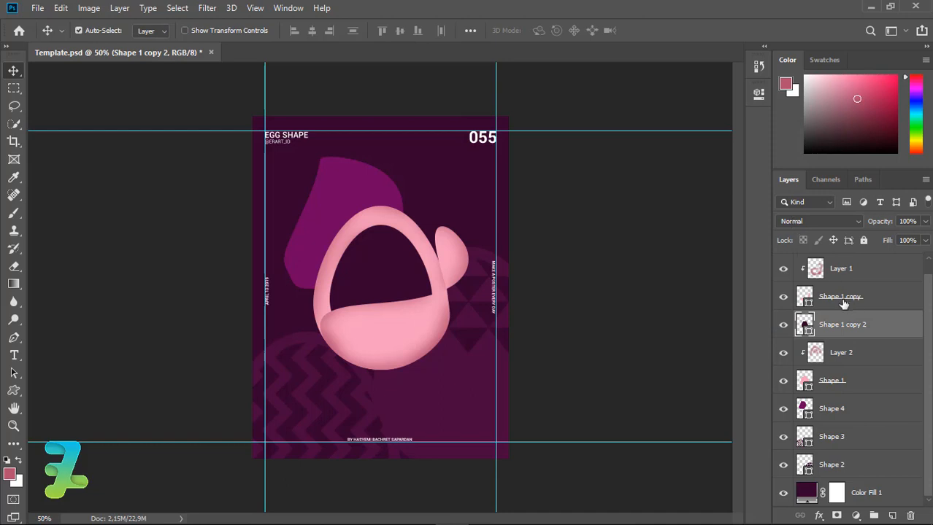
Warp the purple blob on Shape 4 into a narrower form, pulling in its lower-left corner and rounding its top.
{"action": "left_click", "coordinate": [810, 407]}
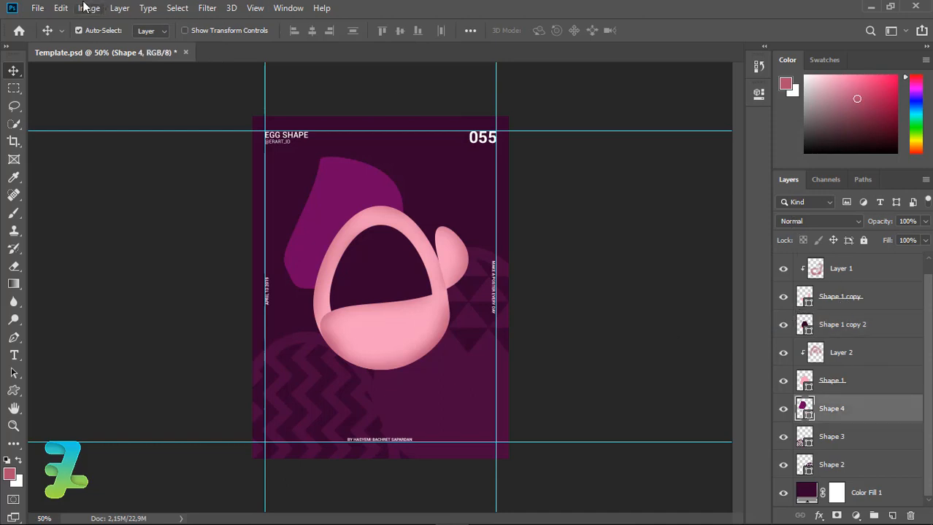
{"action": "left_click", "coordinate": [61, 7]}
{"action": "mouse_move", "coordinate": [237, 321]}
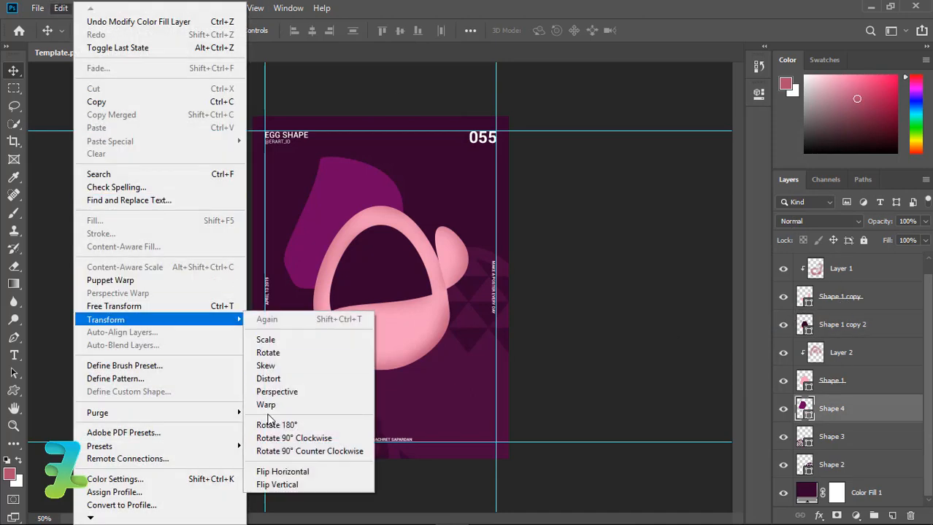
{"action": "left_click", "coordinate": [266, 406]}
{"action": "left_click_drag", "start_coordinate": [326, 302], "coordinate": [342, 328]}
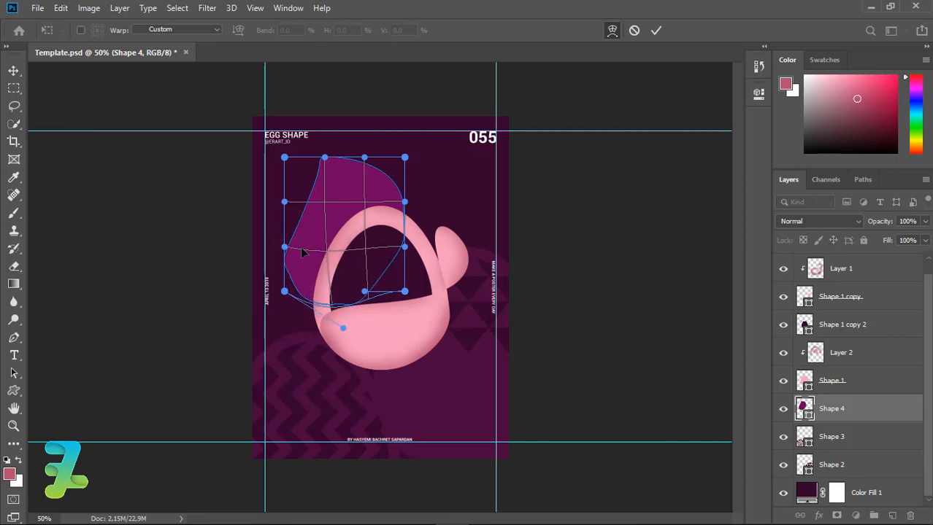
{"action": "left_click_drag", "start_coordinate": [286, 240], "coordinate": [312, 294]}
{"action": "left_click_drag", "start_coordinate": [290, 162], "coordinate": [379, 161]}
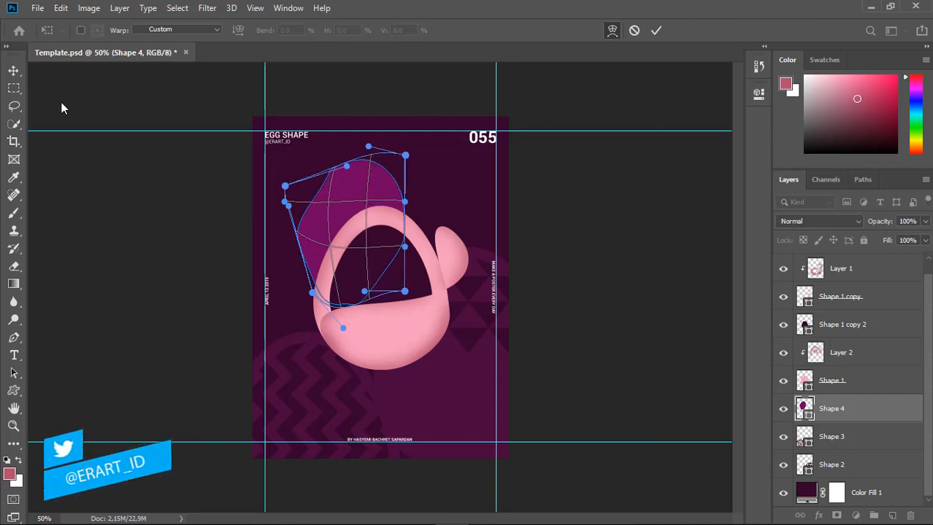
{"action": "key", "text": "Return"}
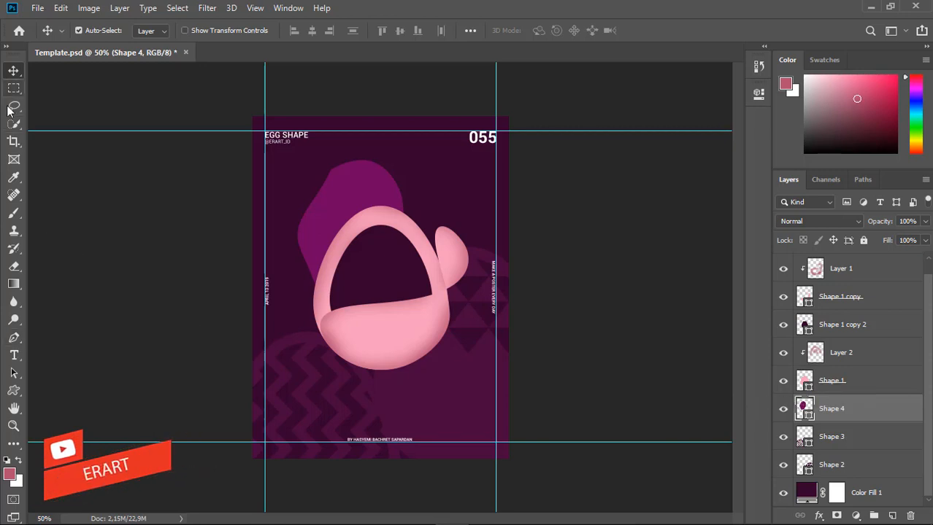
On a new layer above Shape 4, draw an ellipse about 436 × 184 px under the ring's base and fill it black.
{"action": "left_click_drag", "start_coordinate": [16, 94], "coordinate": [62, 101]}
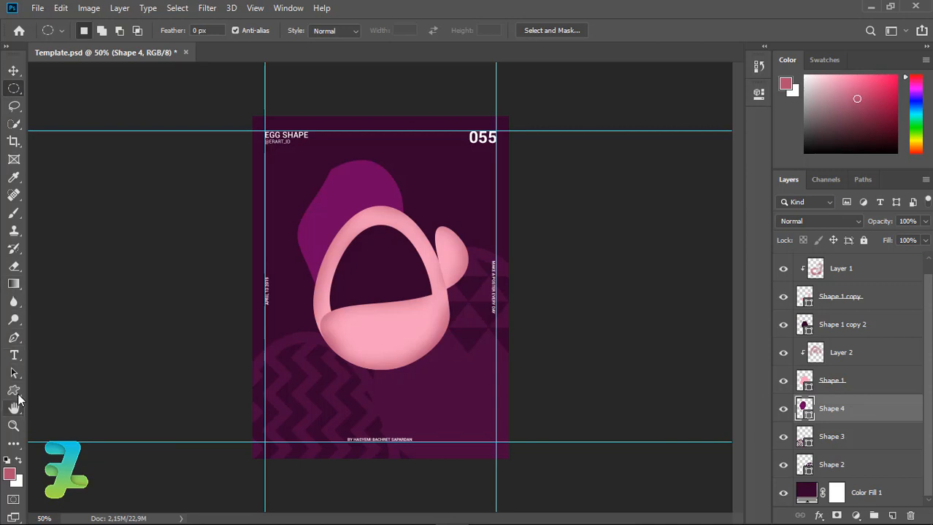
{"action": "left_click_drag", "start_coordinate": [14, 390], "coordinate": [66, 416]}
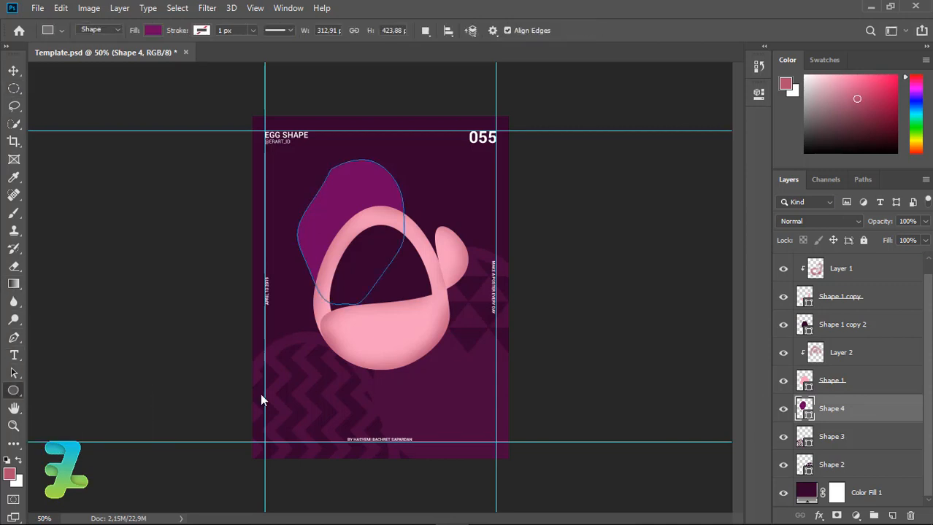
{"action": "key", "text": "ctrl+shift+alt+n"}
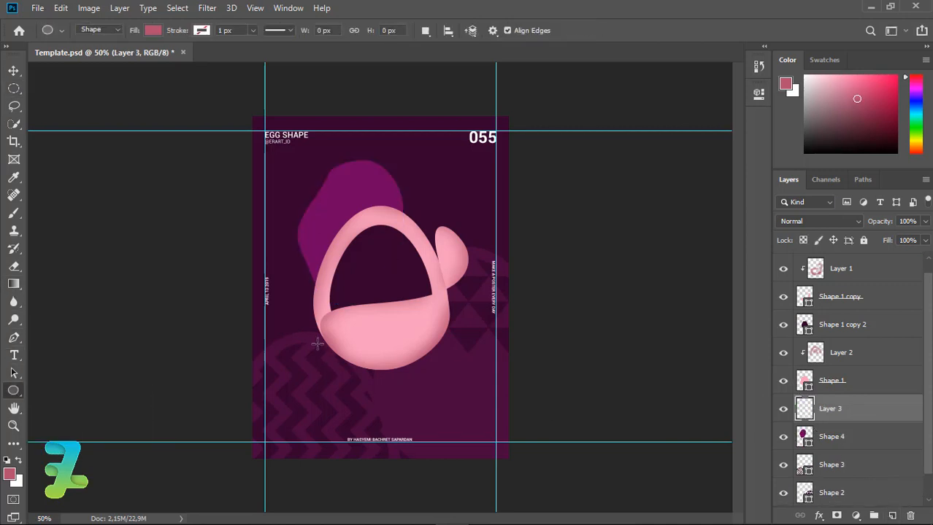
{"action": "left_click_drag", "start_coordinate": [315, 344], "coordinate": [463, 406]}
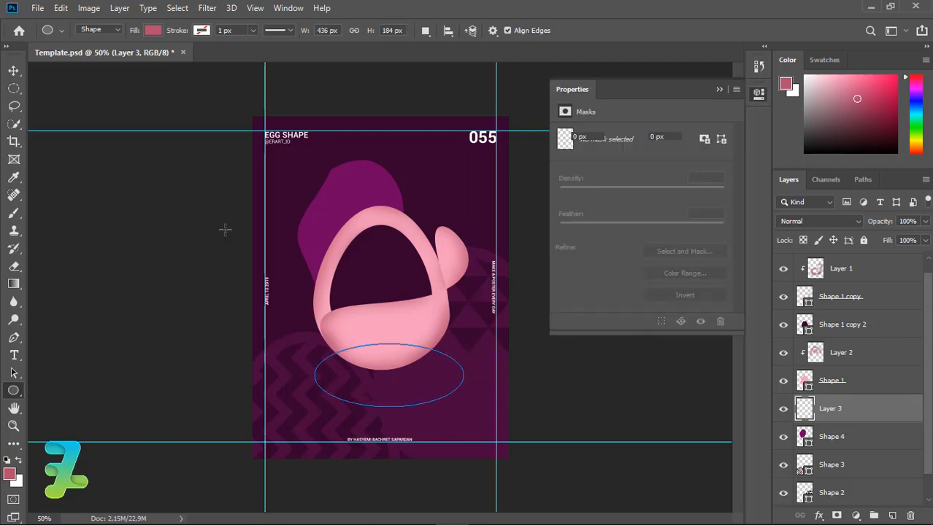
{"action": "left_click", "coordinate": [564, 198]}
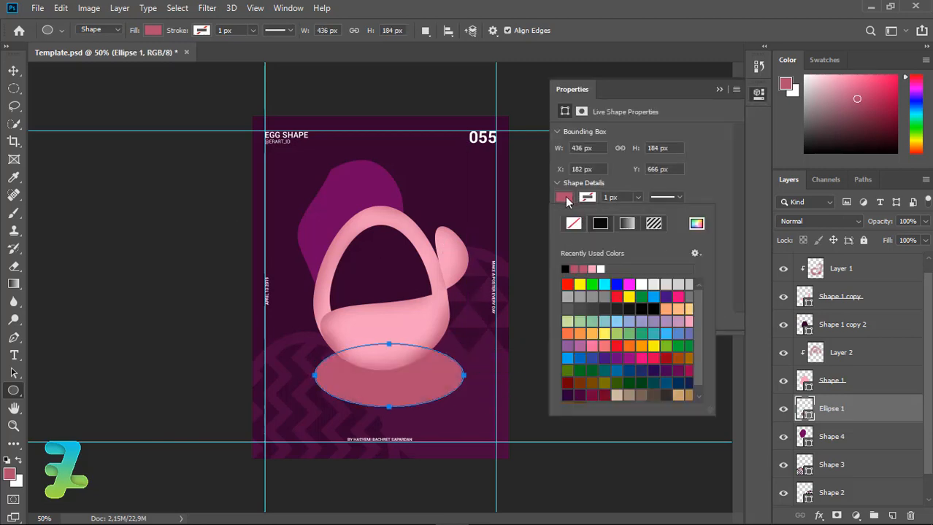
{"action": "left_click", "coordinate": [568, 270]}
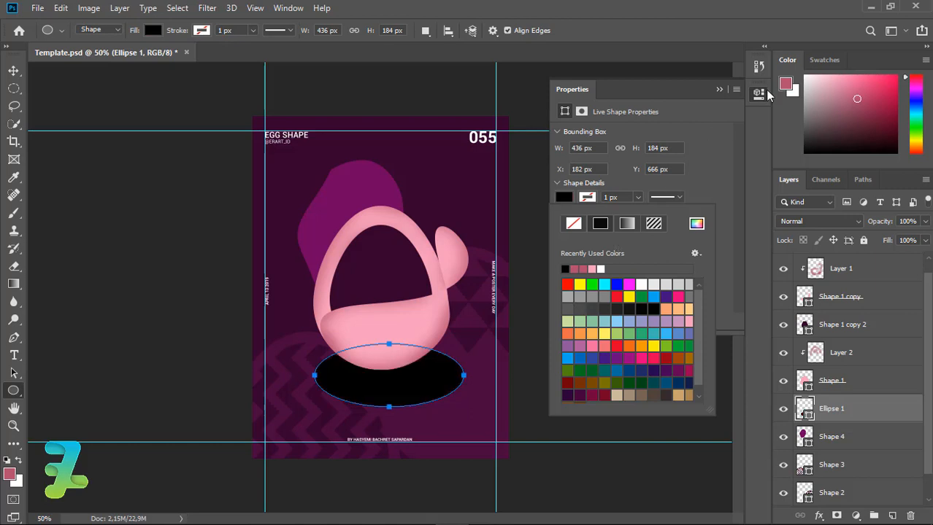
{"action": "left_click", "coordinate": [719, 89]}
{"action": "left_click", "coordinate": [719, 89]}
Warp the black ellipse into a bowl-like shape with a flatter top and raised right side, converting it to a regular path.
{"action": "left_click", "coordinate": [60, 8]}
{"action": "mouse_move", "coordinate": [228, 329]}
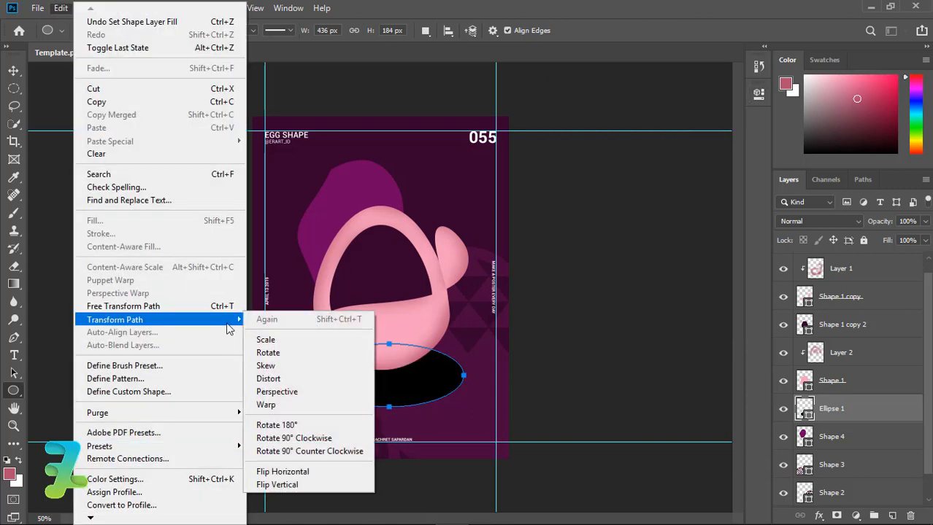
{"action": "left_click", "coordinate": [268, 405]}
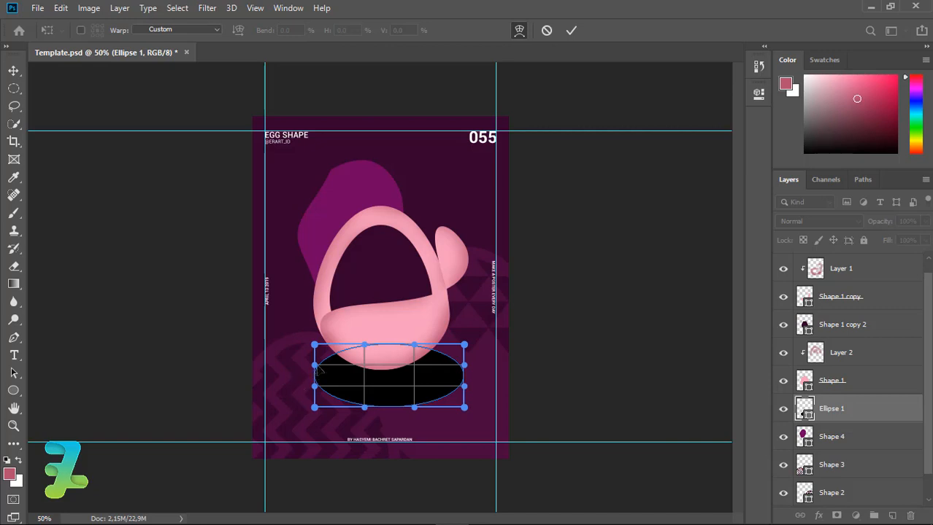
{"action": "left_click_drag", "start_coordinate": [319, 370], "coordinate": [319, 336]}
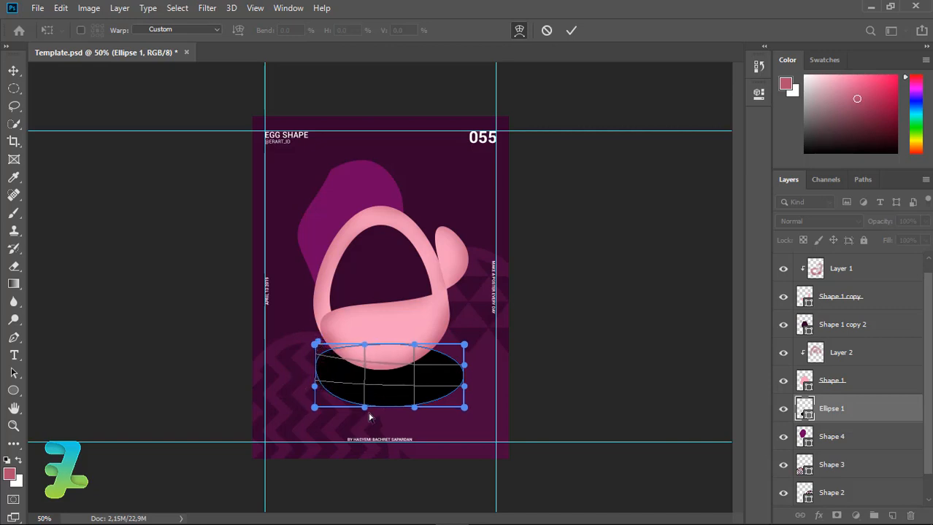
{"action": "left_click_drag", "start_coordinate": [369, 417], "coordinate": [492, 310]}
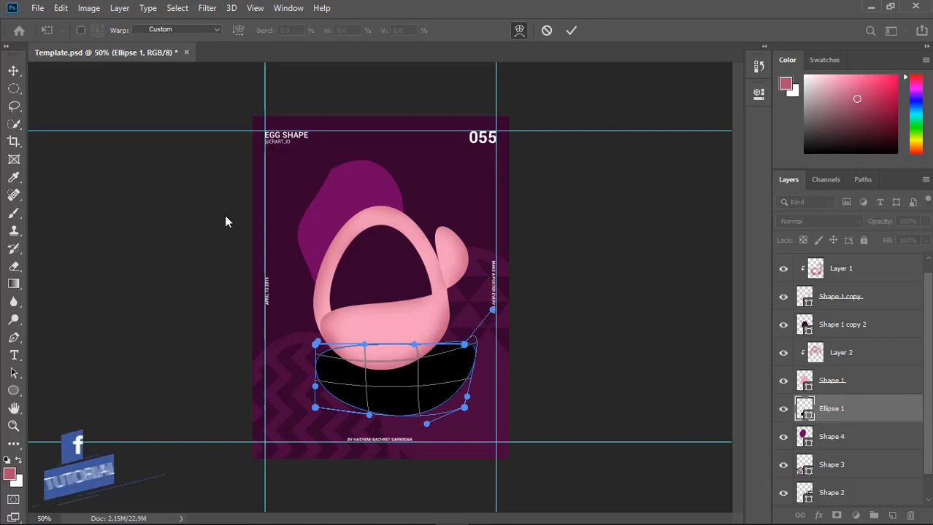
{"action": "left_click", "coordinate": [13, 72]}
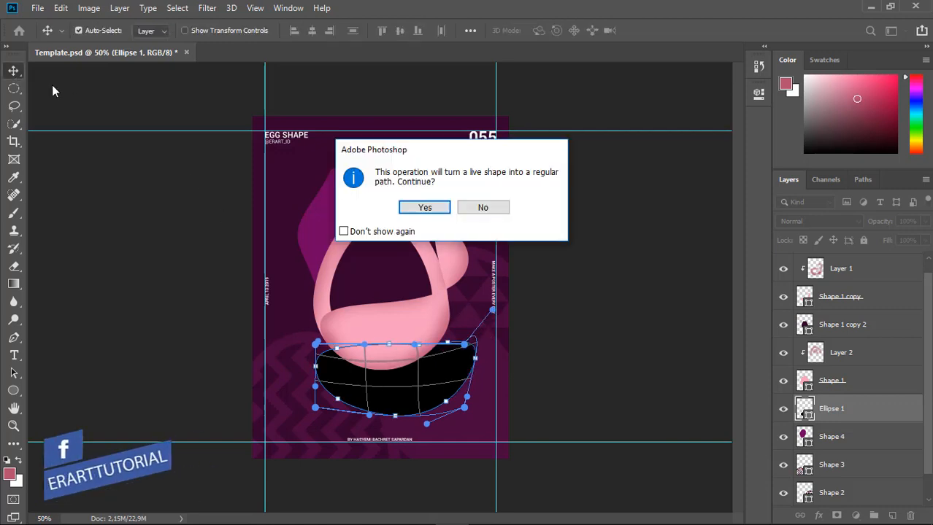
{"action": "left_click", "coordinate": [423, 208]}
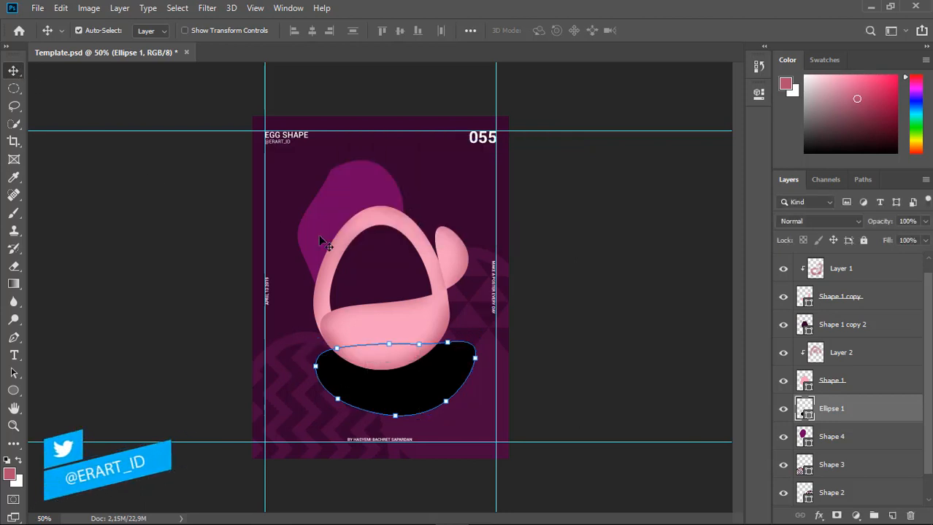
Group the ring layers from Shape 1 up to Layer 1 and name the group EGG.
{"action": "left_click", "coordinate": [917, 380]}
{"action": "scroll", "coordinate": [882, 294], "scroll_direction": "up", "scroll_amount": 1}
{"action": "left_click", "coordinate": [882, 292], "text": "shift"}
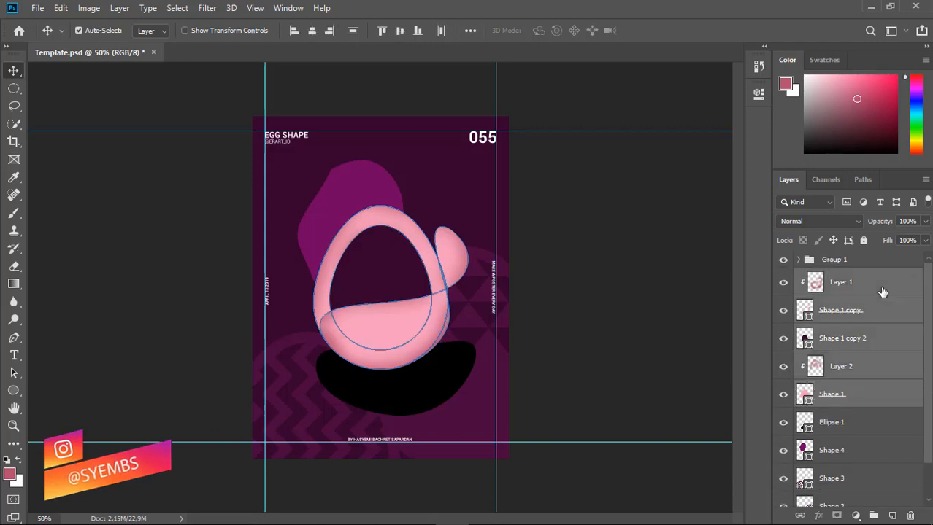
{"action": "key", "text": "ctrl+g"}
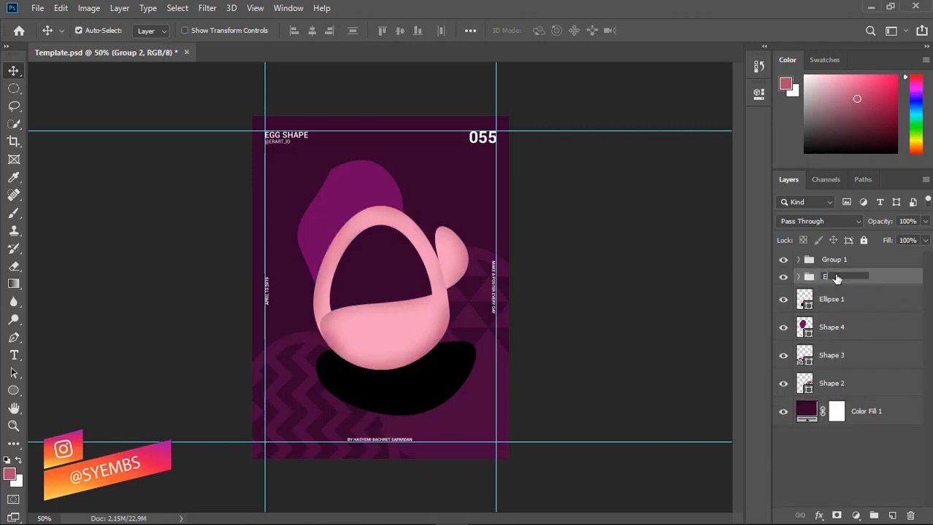
{"action": "left_click", "coordinate": [836, 278]}
{"action": "type", "text": "E"}
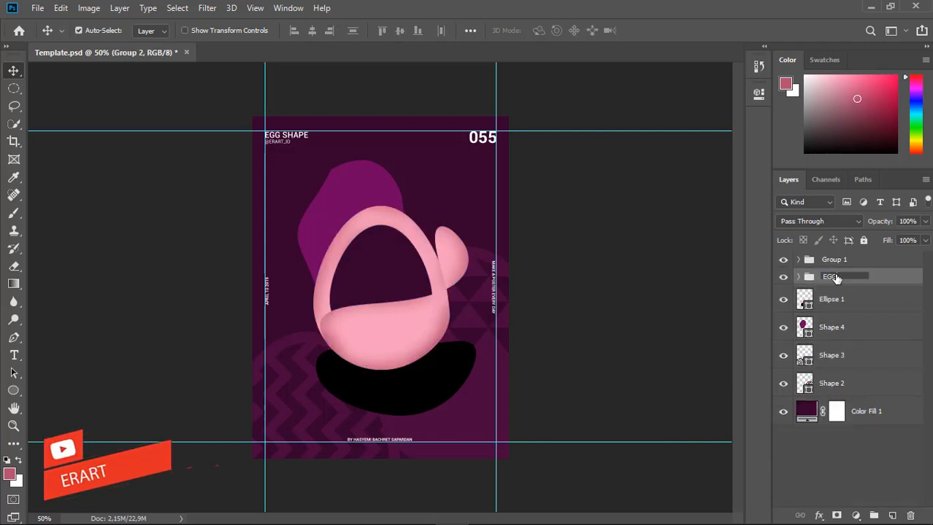
{"action": "type", "text": "GG"}
{"action": "left_click", "coordinate": [832, 427]}
Group the Ellipse 1, Shape 4, Shape 3 and Shape 2 layers and name the group SHAPE.
{"action": "left_click", "coordinate": [857, 310]}
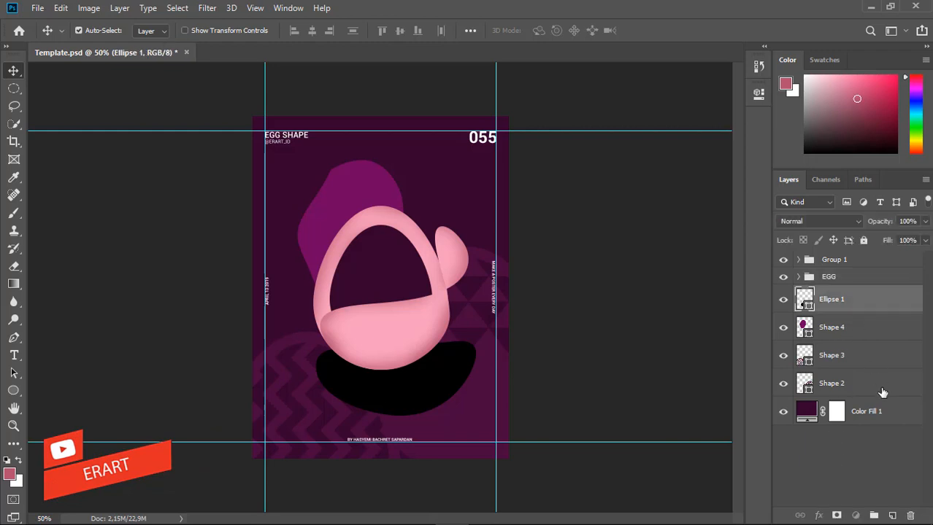
{"action": "left_click", "coordinate": [882, 392], "text": "shift"}
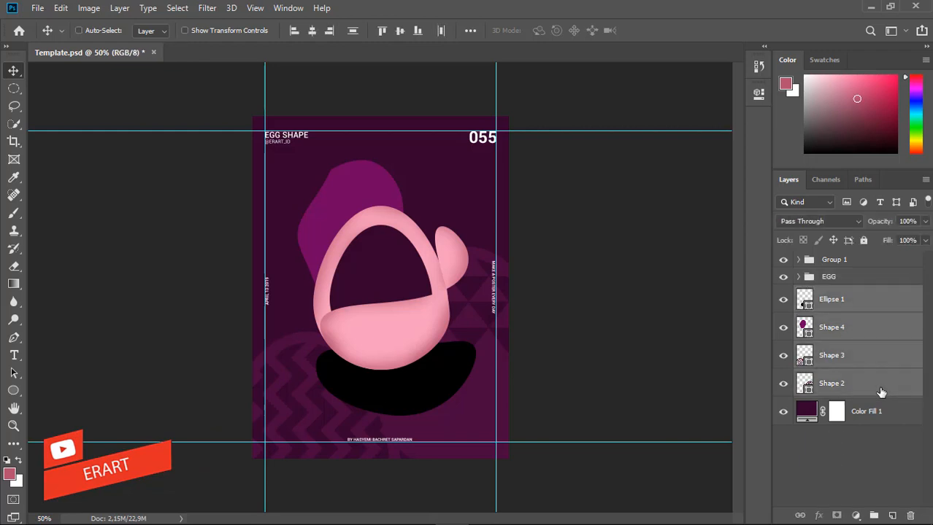
{"action": "key", "text": "ctrl+g"}
{"action": "double_click", "coordinate": [832, 294]}
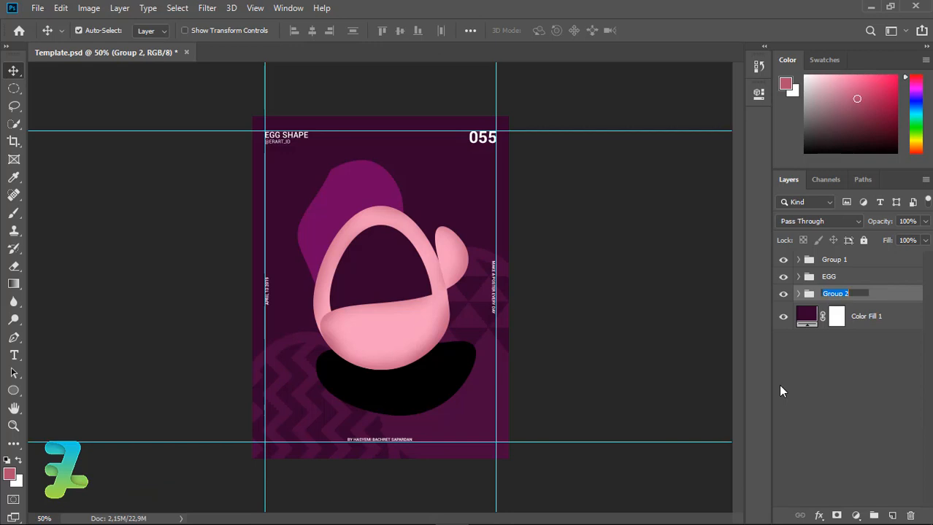
{"action": "key", "text": "BackSpace"}
{"action": "type", "text": "SHAPE"}
{"action": "key", "text": "Return"}
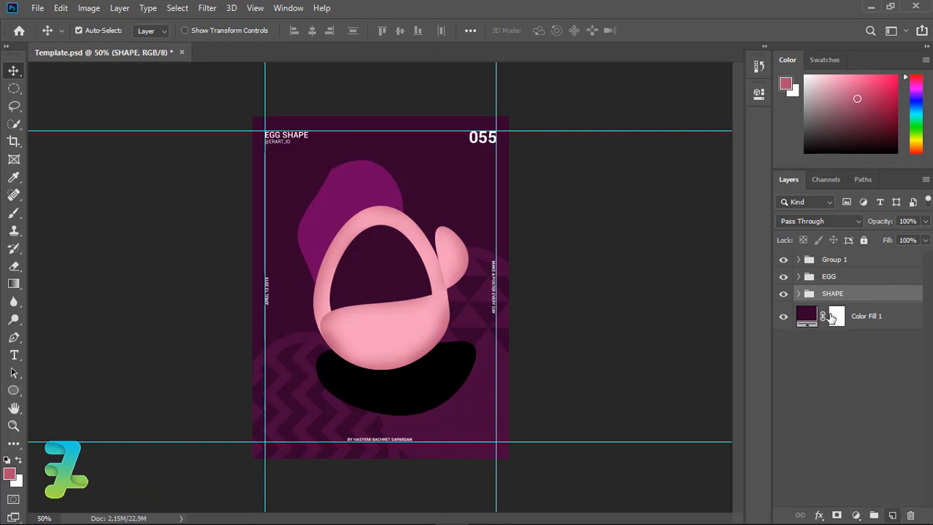
Add a new layer above the SHAPE group and clip it to the group.
{"action": "left_click", "coordinate": [892, 516]}
{"action": "right_click", "coordinate": [863, 298]}
{"action": "left_click", "coordinate": [794, 264]}
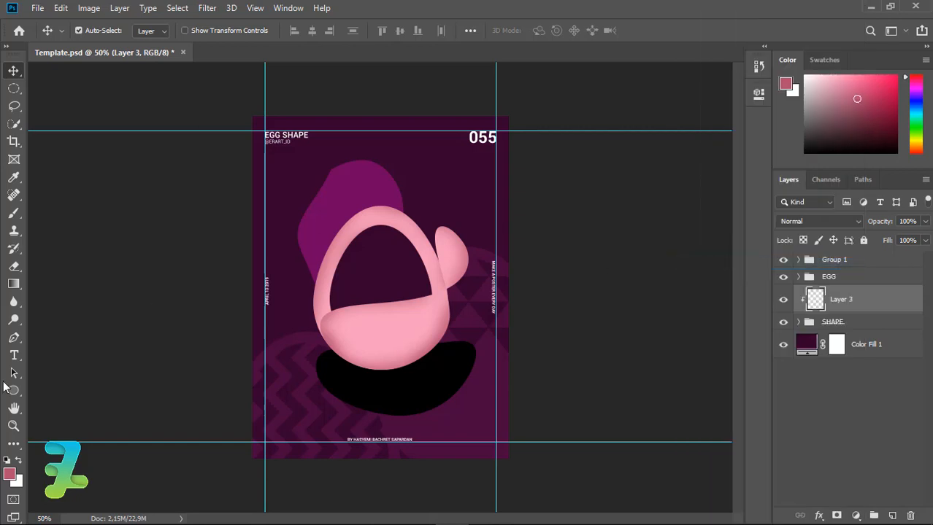
Set the foreground color to a bright magenta based on a purple sampled from the patterned eggs.
{"action": "left_click", "coordinate": [19, 459]}
{"action": "left_click", "coordinate": [9, 475]}
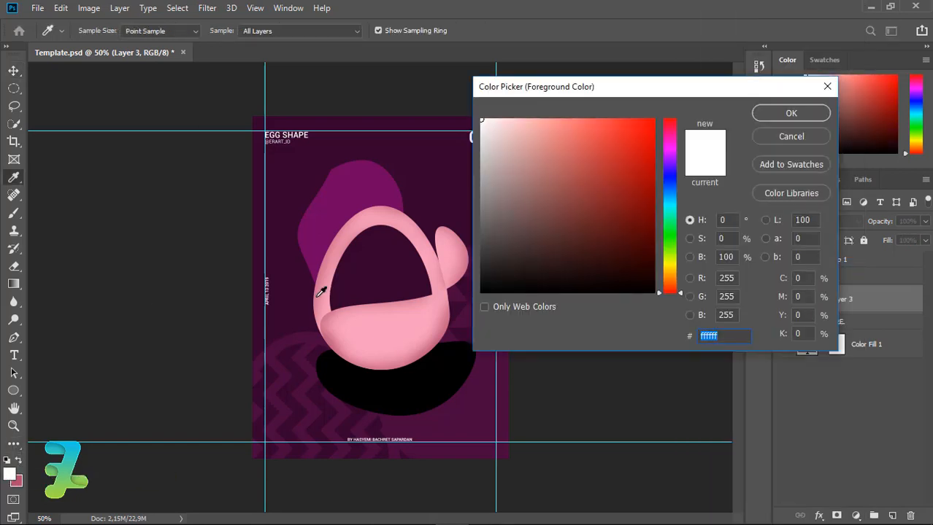
{"action": "left_click", "coordinate": [446, 432]}
{"action": "left_click_drag", "start_coordinate": [604, 150], "coordinate": [645, 193]}
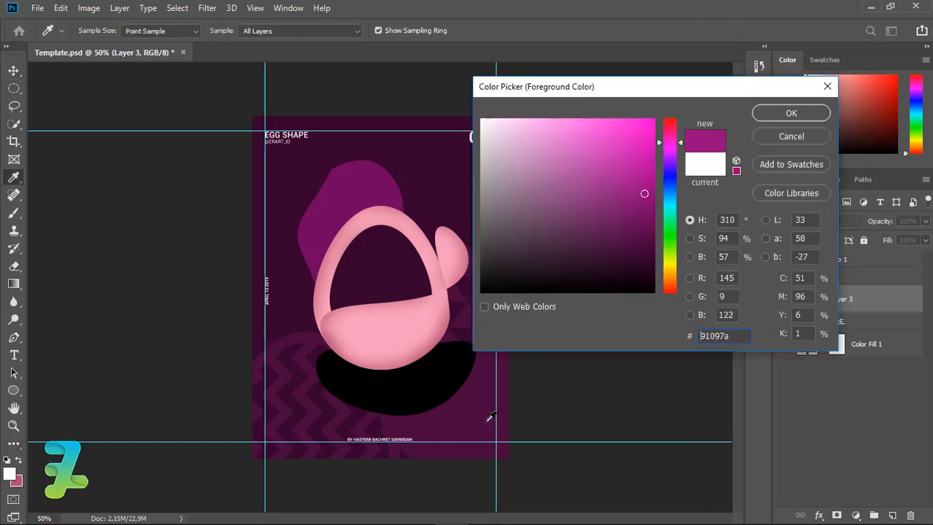
{"action": "left_click", "coordinate": [476, 419]}
{"action": "left_click", "coordinate": [648, 145]}
{"action": "left_click", "coordinate": [792, 113]}
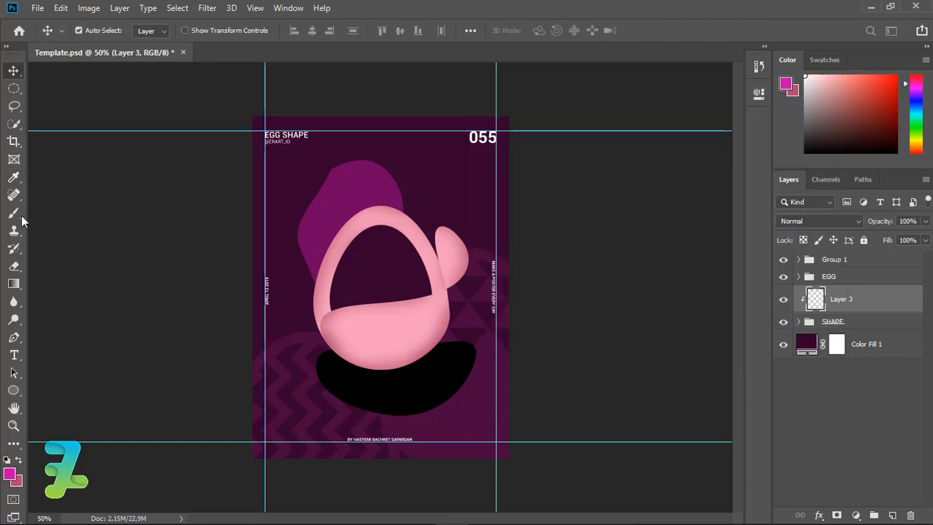
Brush magenta glow along the right side and lower left of the SHAPE group on Layer 3 with a soft 500 px brush.
{"action": "key", "text": "b"}
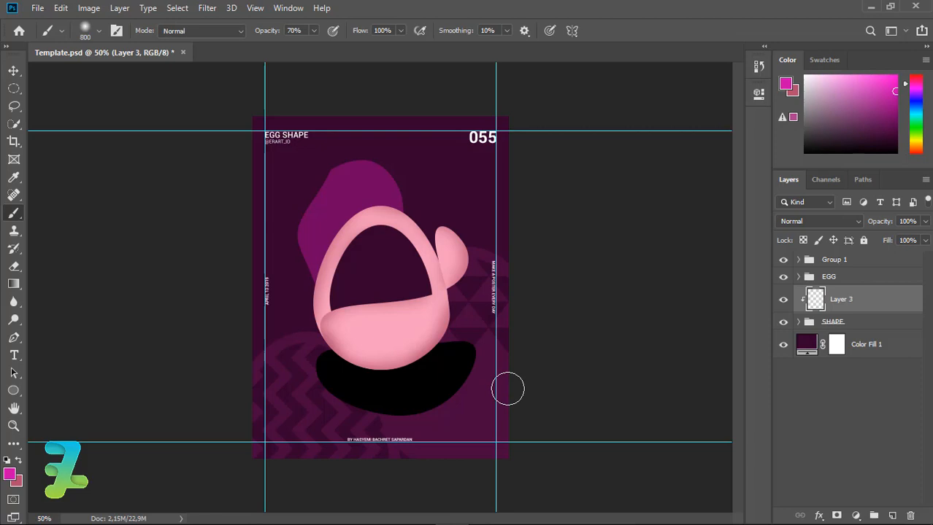
{"action": "left_click", "coordinate": [558, 429]}
{"action": "left_click_drag", "start_coordinate": [570, 379], "coordinate": [558, 275]}
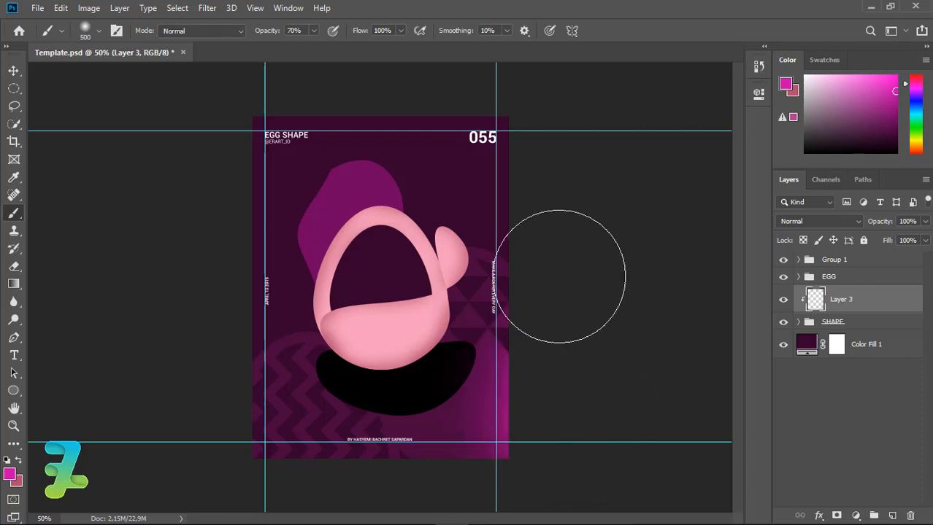
{"action": "mouse_move", "coordinate": [546, 409]}
{"action": "left_mouse_down"}
{"action": "mouse_move", "coordinate": [397, 499]}
{"action": "mouse_move", "coordinate": [348, 484]}
{"action": "mouse_move", "coordinate": [430, 483]}
{"action": "mouse_move", "coordinate": [471, 463]}
{"action": "mouse_move", "coordinate": [238, 425]}
{"action": "mouse_move", "coordinate": [223, 451]}
{"action": "mouse_move", "coordinate": [243, 312]}
{"action": "left_mouse_up"}
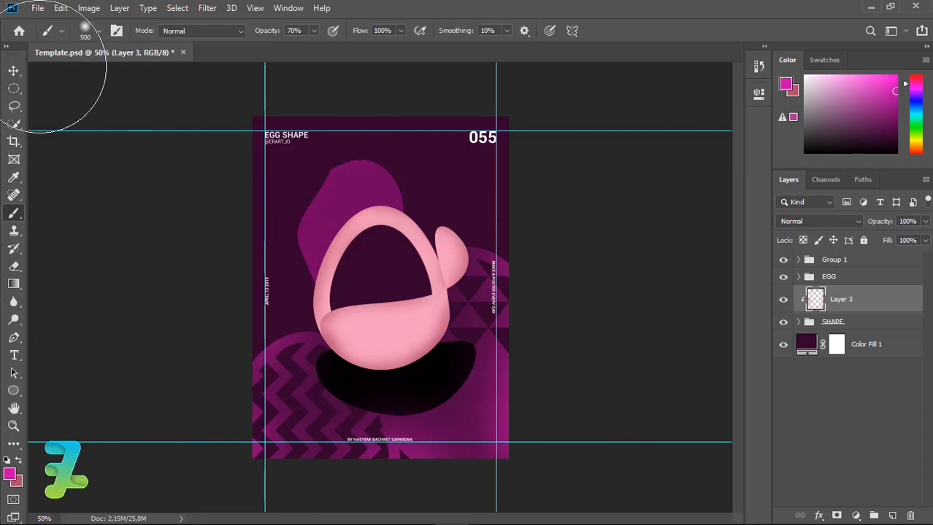
{"action": "left_click", "coordinate": [12, 72]}
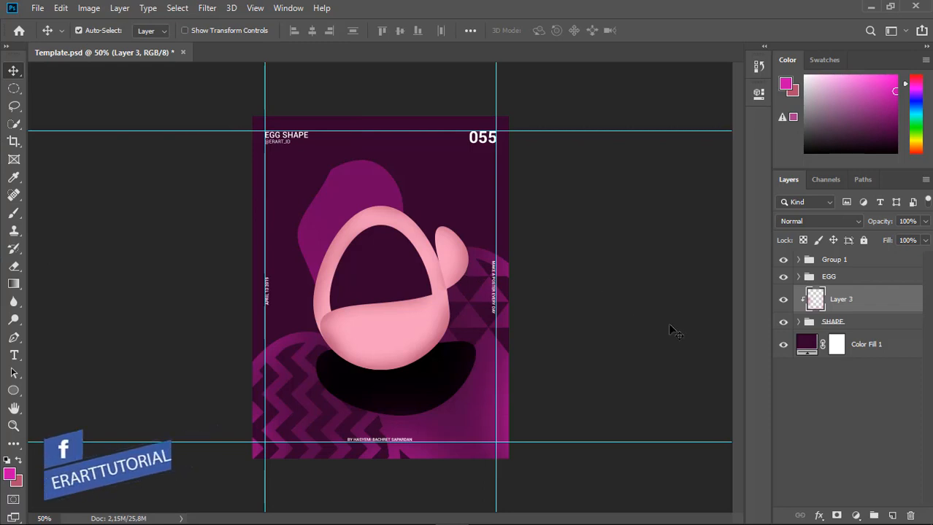
Add a new layer above the EGG group and draw a thin vertical rectangle about 6 by 110 px left of the egg.
{"action": "left_click", "coordinate": [868, 281]}
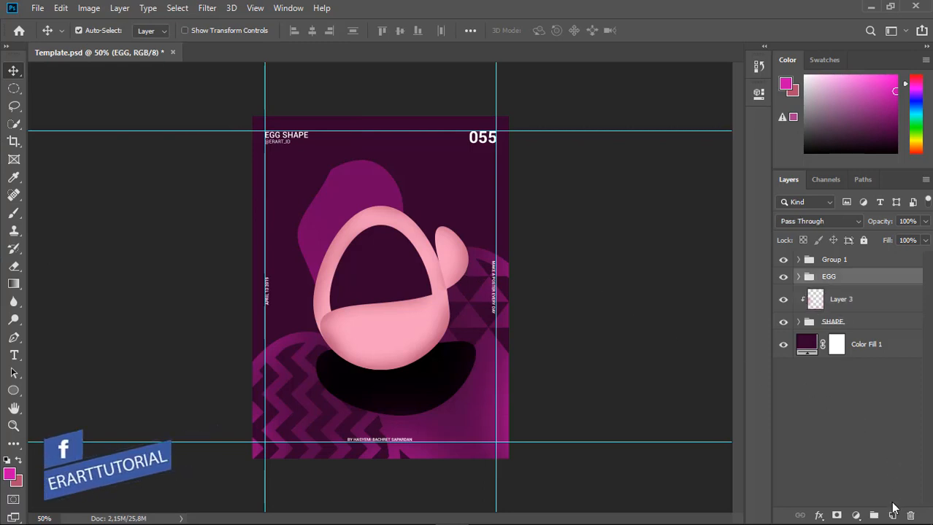
{"action": "left_click", "coordinate": [892, 516]}
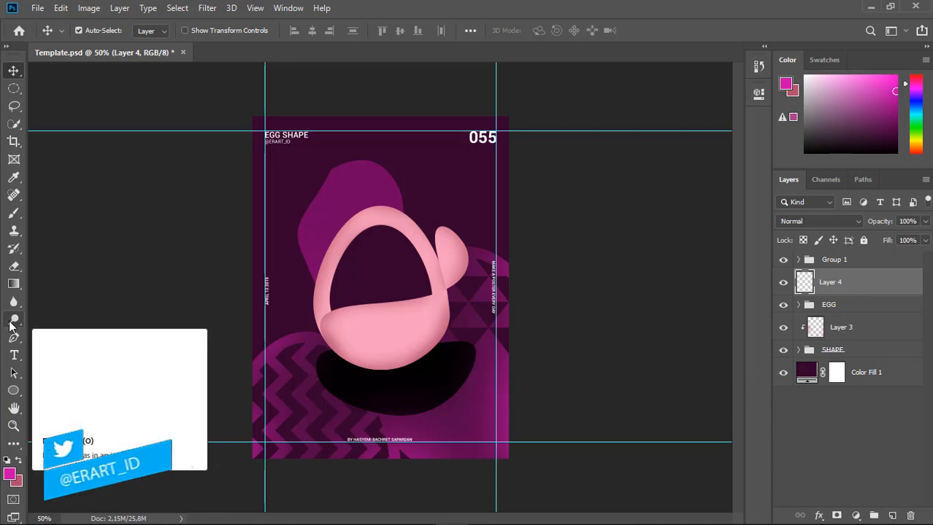
{"action": "left_click", "coordinate": [14, 391]}
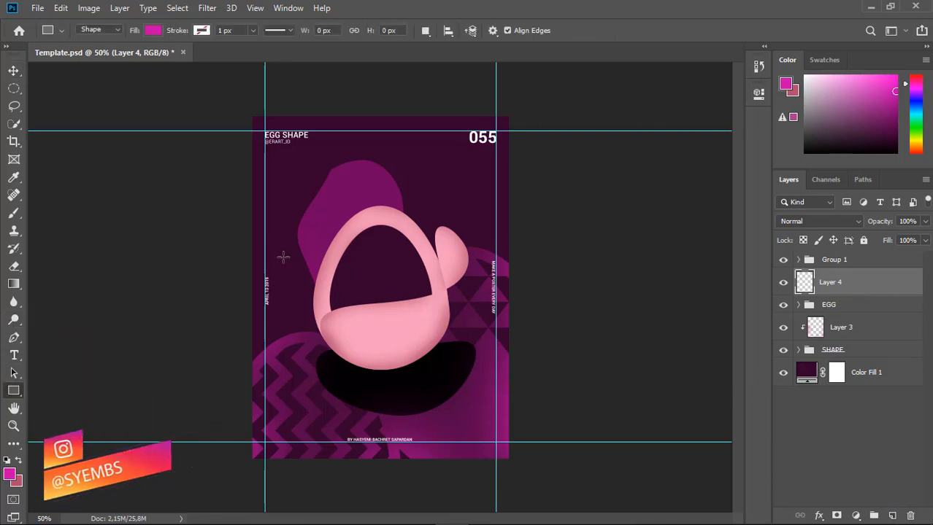
{"action": "left_click_drag", "start_coordinate": [282, 254], "coordinate": [283, 290]}
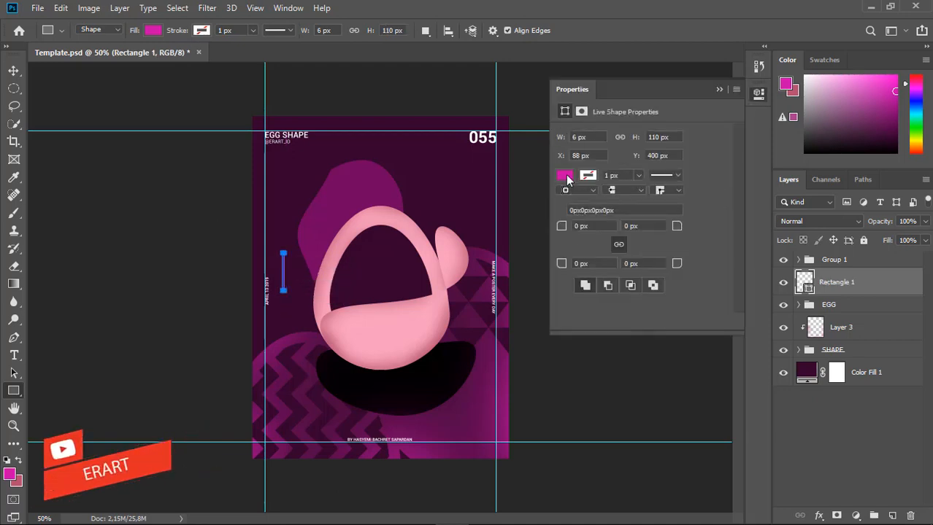
Set the thin rectangle's fill to orange ff9000.
{"action": "left_click", "coordinate": [565, 175]}
{"action": "left_click", "coordinate": [617, 274]}
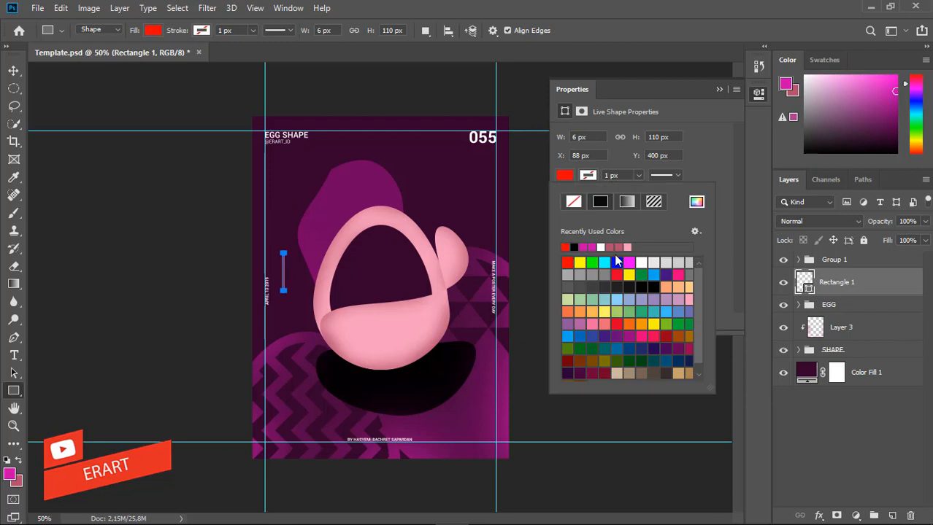
{"action": "left_click", "coordinate": [573, 179]}
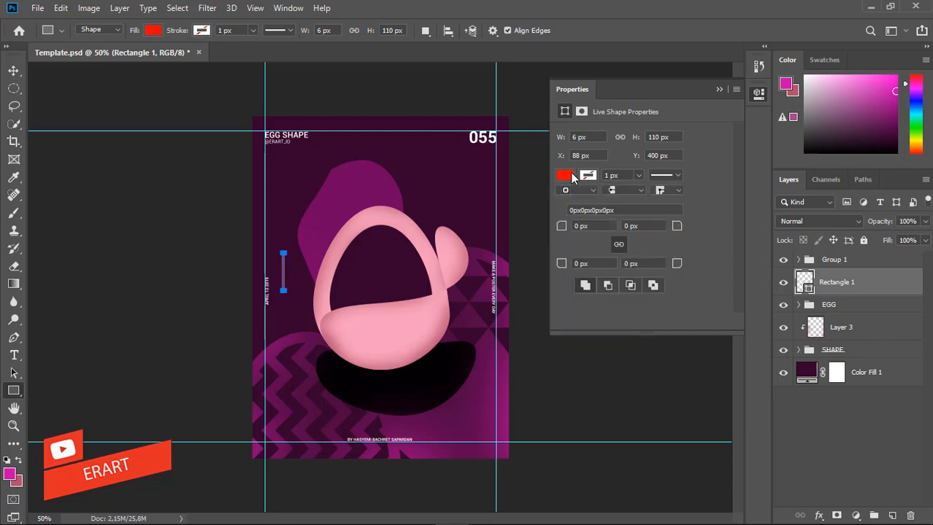
{"action": "left_click", "coordinate": [568, 177]}
{"action": "left_click", "coordinate": [696, 202]}
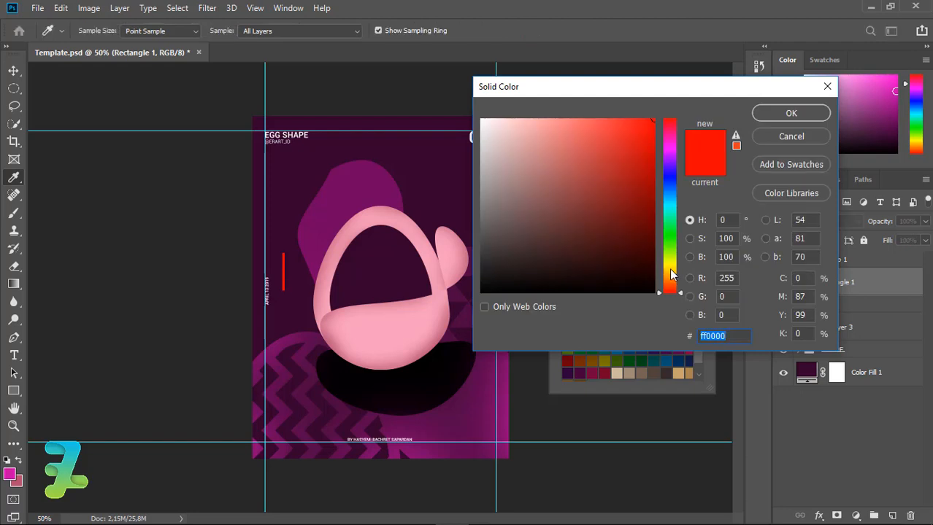
{"action": "left_click_drag", "start_coordinate": [670, 268], "coordinate": [672, 282]}
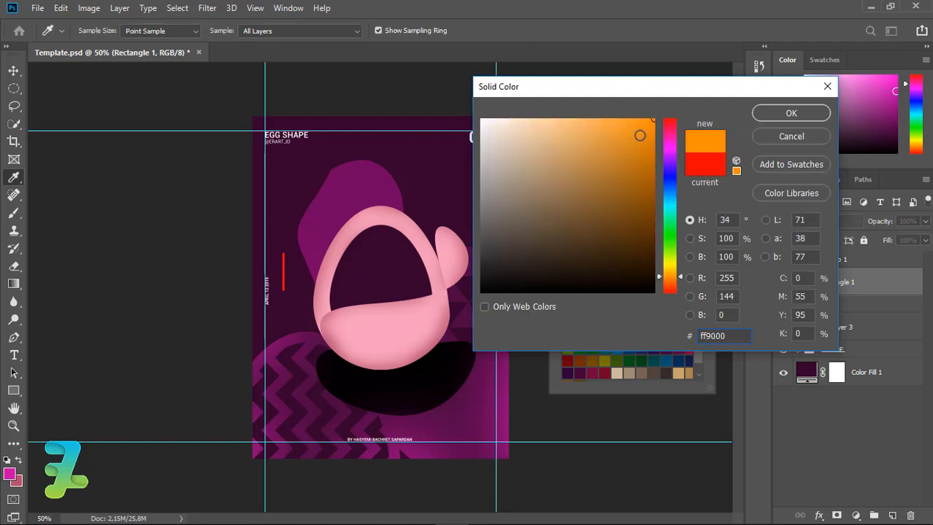
{"action": "left_click", "coordinate": [791, 113]}
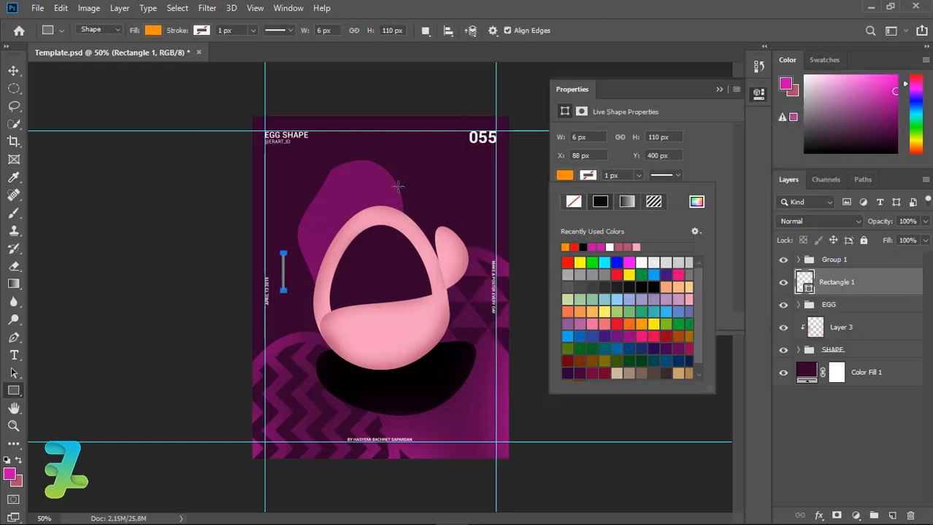
{"action": "left_click", "coordinate": [13, 71]}
Add an Outer Glow to the Rectangle 1 layer, using the bar's own orange ff9000 as the glow color.
{"action": "key", "text": "ctrl+plus"}
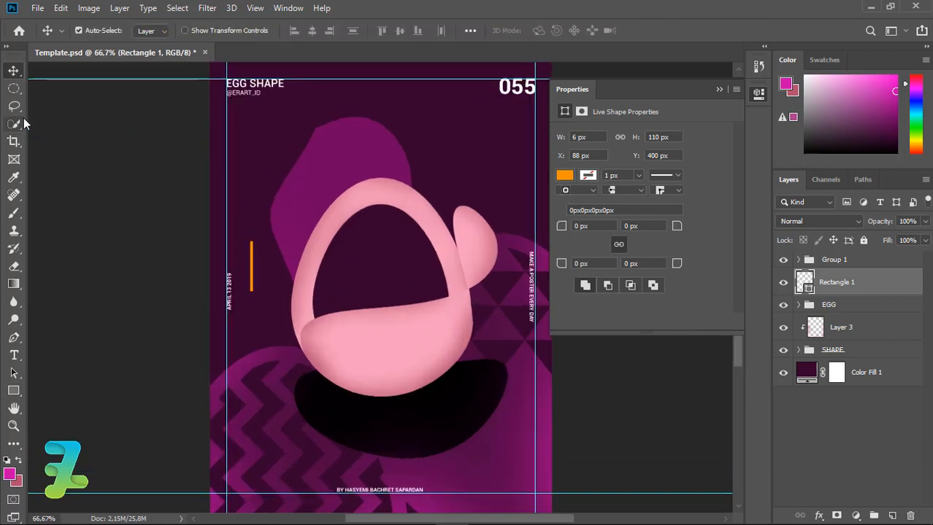
{"action": "left_click", "coordinate": [720, 89]}
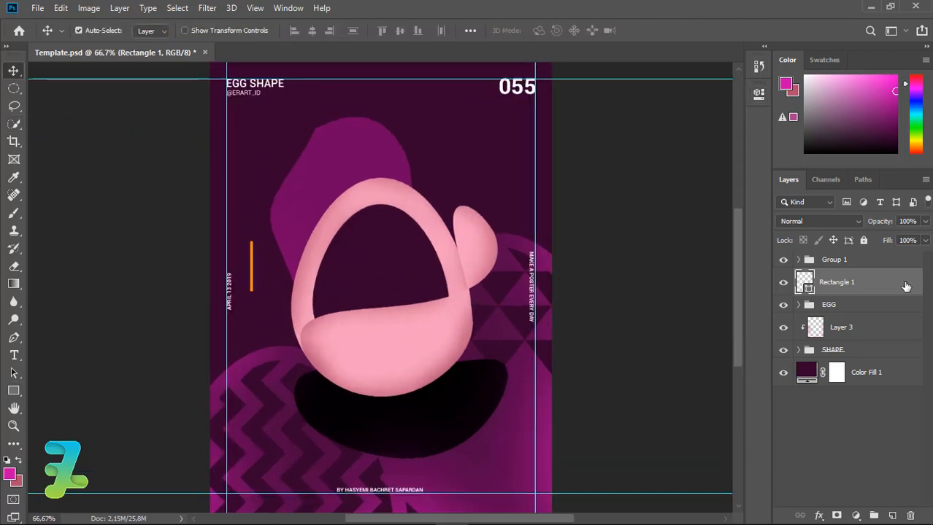
{"action": "double_click", "coordinate": [905, 286]}
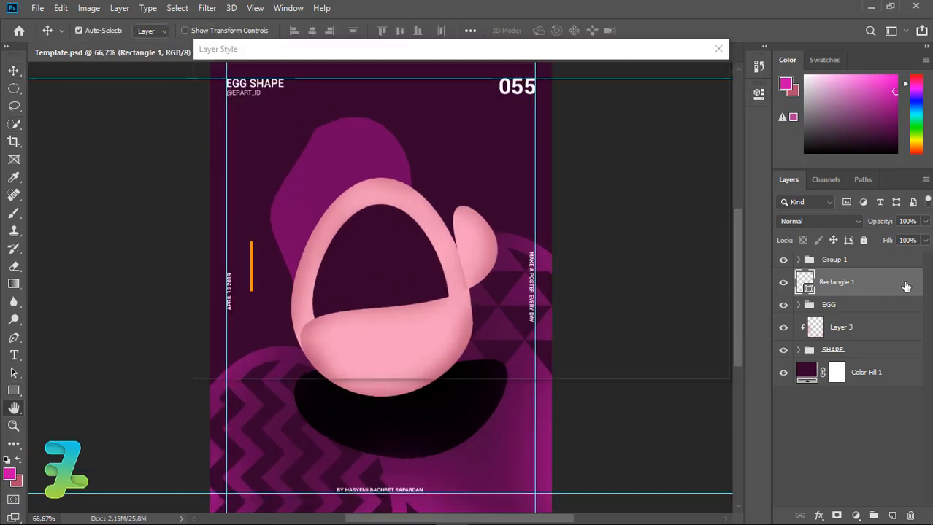
{"action": "left_click_drag", "start_coordinate": [450, 49], "coordinate": [693, 83]}
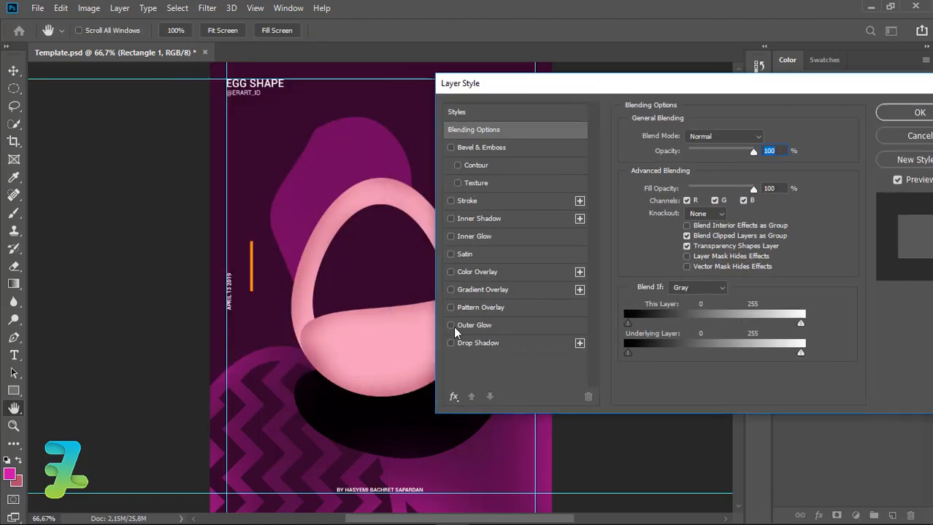
{"action": "left_click", "coordinate": [475, 325]}
{"action": "left_click", "coordinate": [659, 185]}
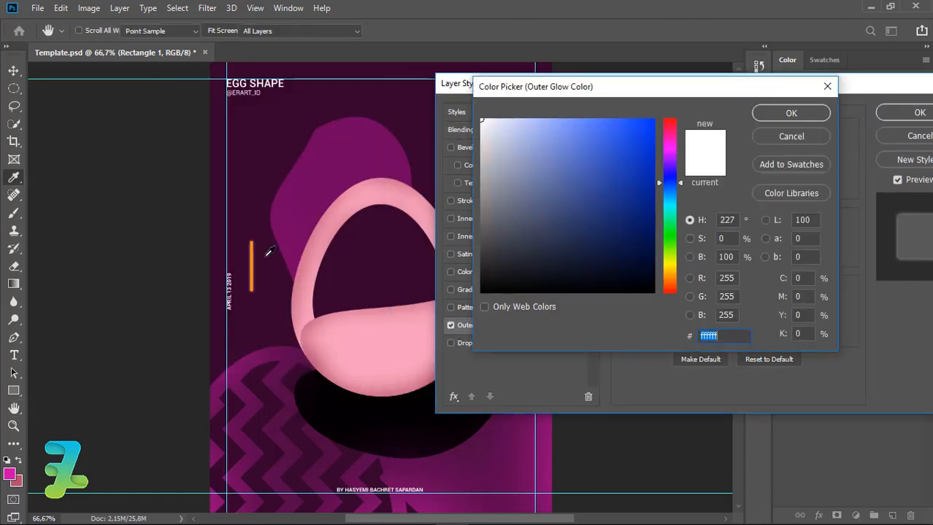
{"action": "left_click", "coordinate": [252, 263]}
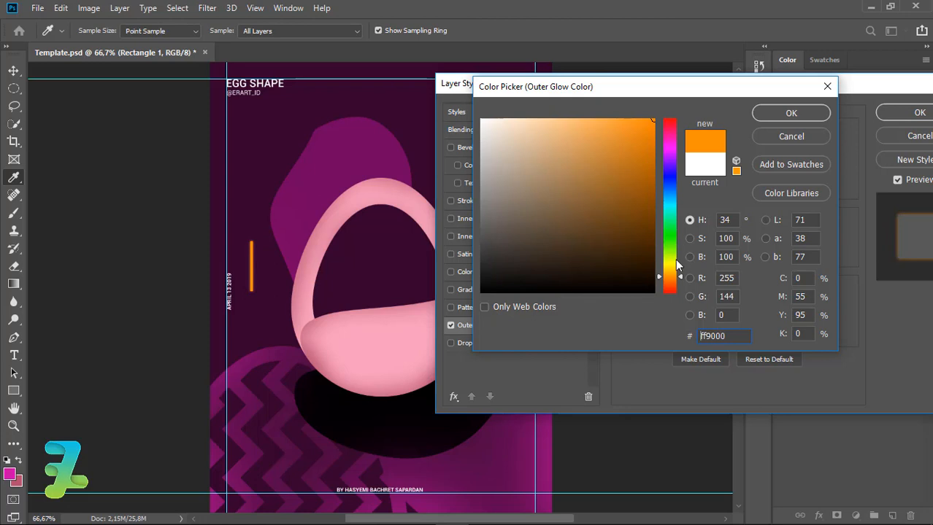
{"action": "left_click", "coordinate": [791, 113]}
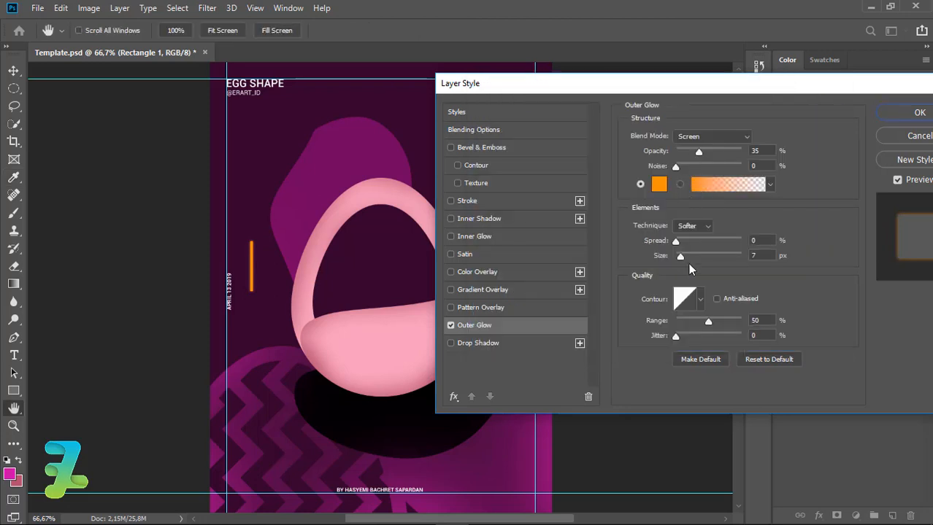
Set the outer glow's opacity to 100% and its size to 27 px, and apply the layer style.
{"action": "left_click_drag", "start_coordinate": [684, 257], "coordinate": [683, 257]}
{"action": "left_click_drag", "start_coordinate": [703, 152], "coordinate": [752, 158]}
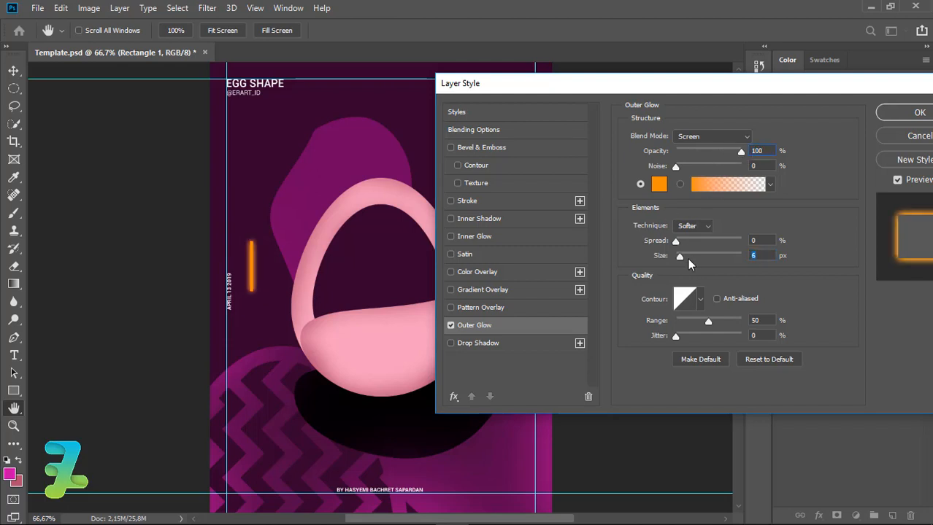
{"action": "left_click", "coordinate": [687, 259]}
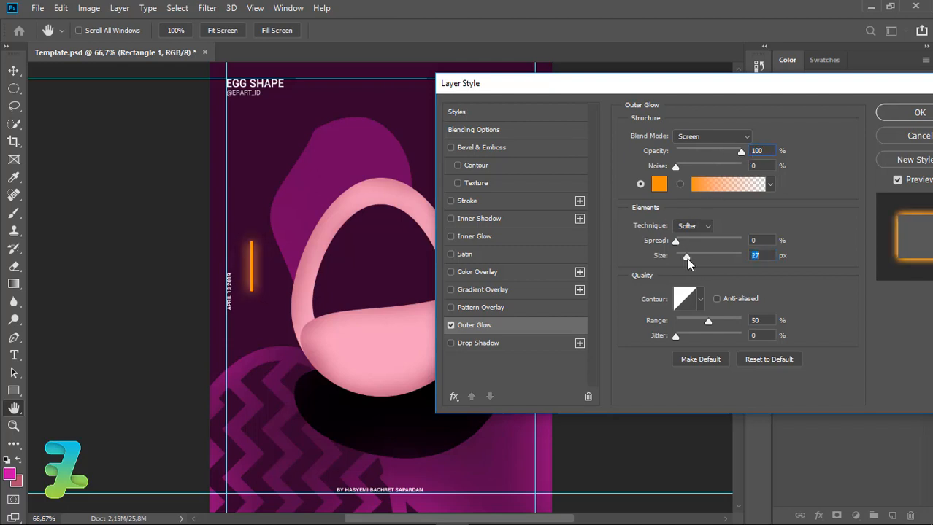
{"action": "left_click_drag", "start_coordinate": [717, 89], "coordinate": [551, 104]}
{"action": "left_click", "coordinate": [767, 132]}
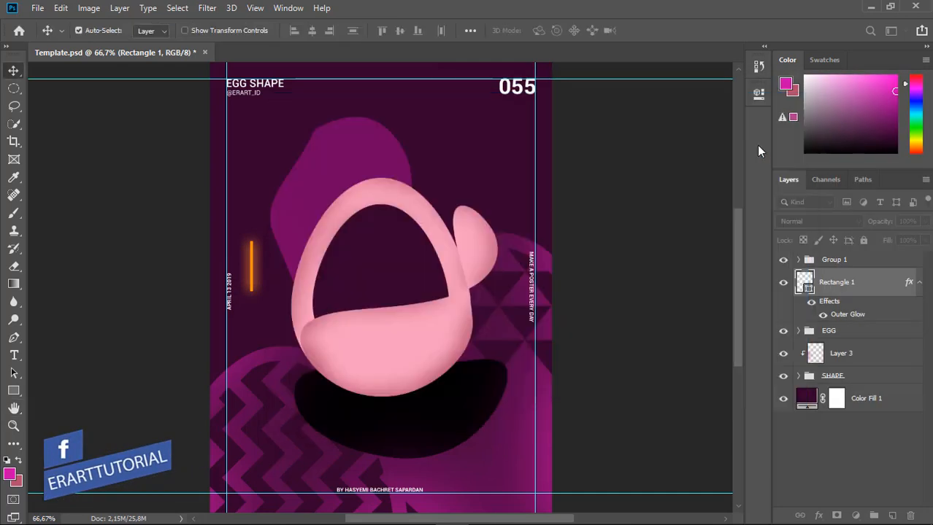
Duplicate the glowing bar twice, placing the copies above and slightly right of the original, and collapse the SHAPE group.
{"action": "key", "text": "ctrl+j"}
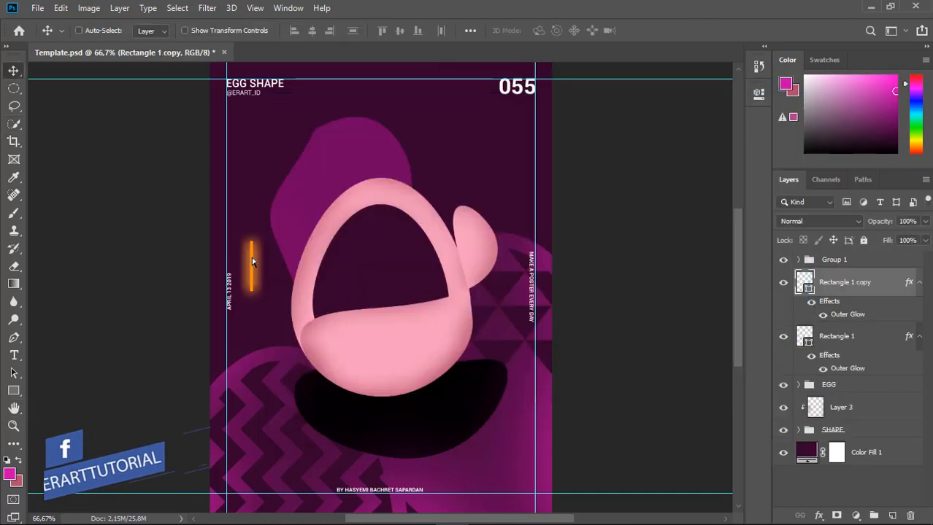
{"action": "left_click_drag", "start_coordinate": [251, 263], "coordinate": [286, 256]}
{"action": "key", "text": "ctrl+j"}
{"action": "key", "text": "ctrl+z"}
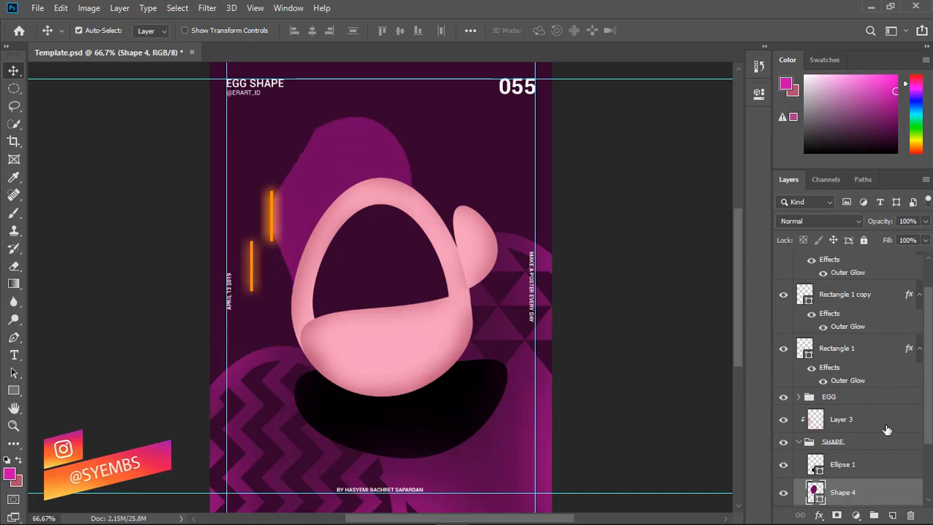
{"action": "left_click", "coordinate": [799, 444]}
{"action": "scroll", "coordinate": [928, 296], "scroll_direction": "up", "scroll_amount": 1}
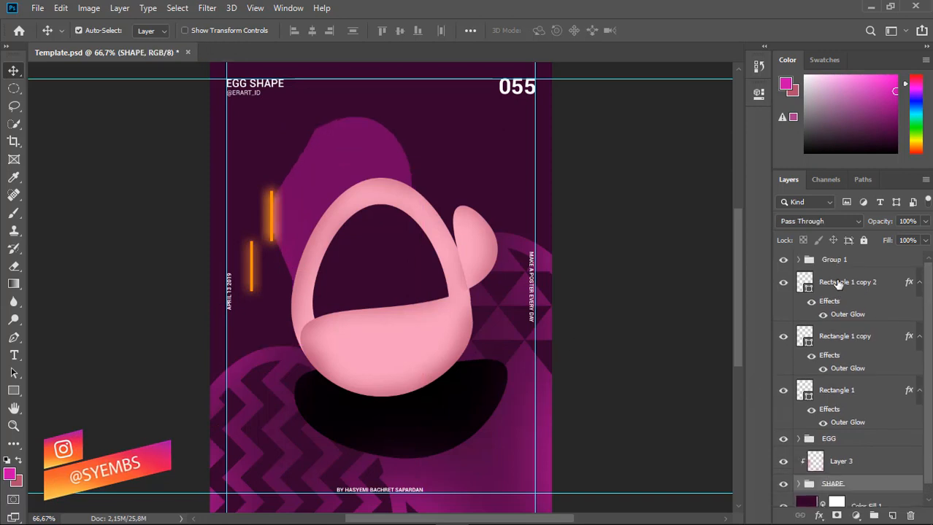
{"action": "left_click_drag", "start_coordinate": [273, 221], "coordinate": [292, 308]}
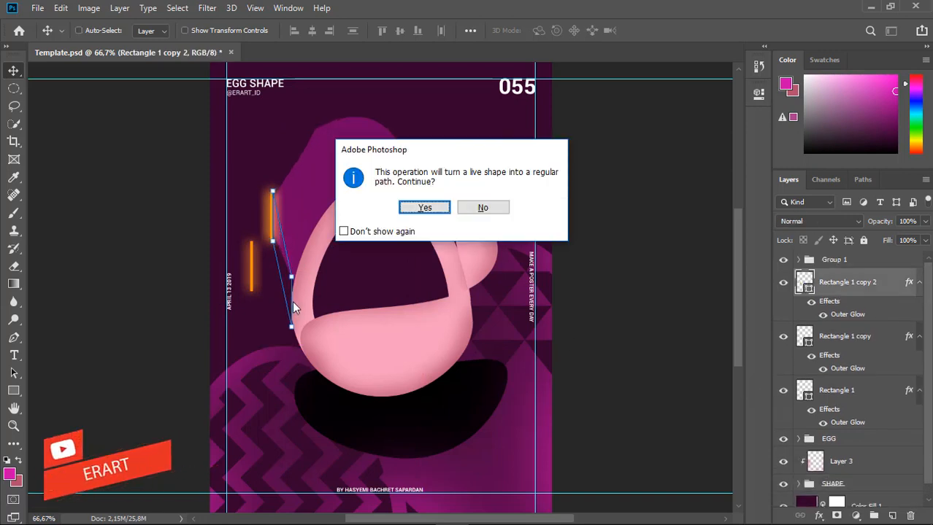
{"action": "left_click", "coordinate": [483, 206]}
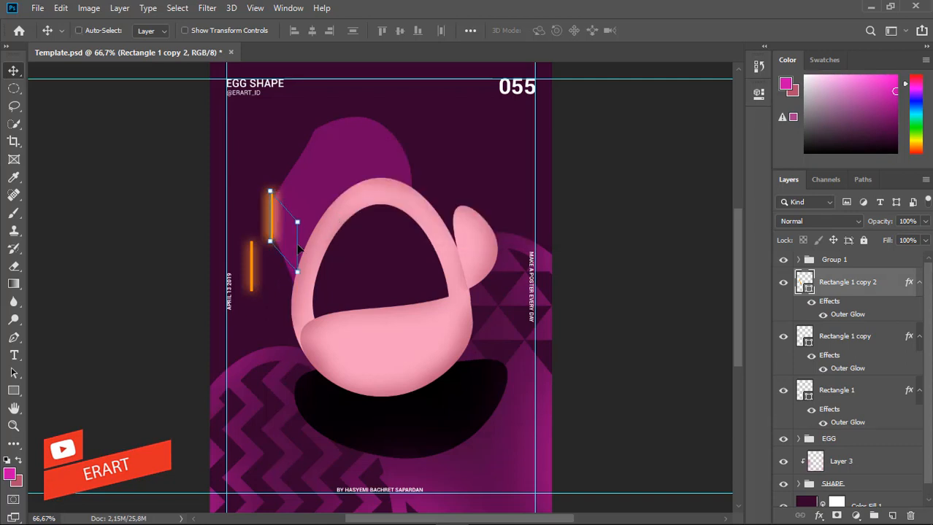
{"action": "left_click_drag", "start_coordinate": [299, 250], "coordinate": [280, 274]}
{"action": "left_click", "coordinate": [486, 209]}
{"action": "key", "text": "Tab"}
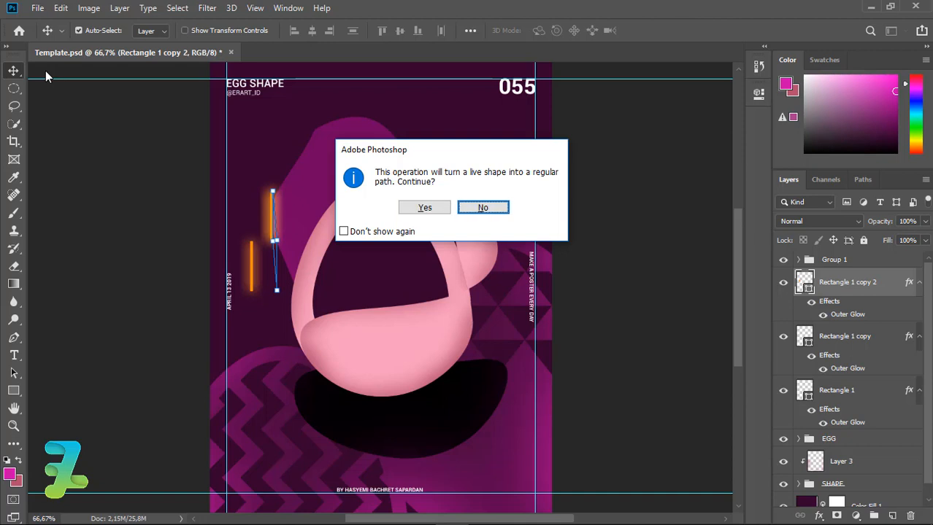
{"action": "key", "text": "Return"}
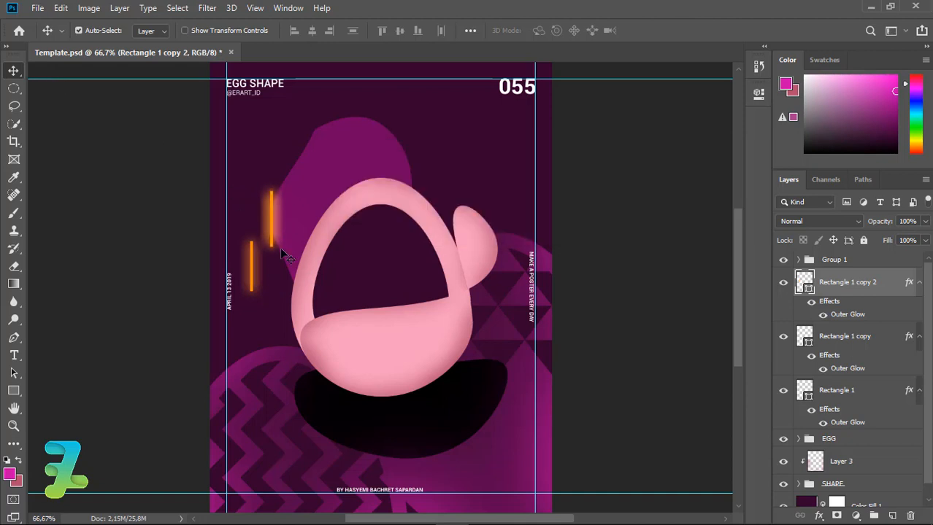
{"action": "left_click_drag", "start_coordinate": [271, 243], "coordinate": [277, 292]}
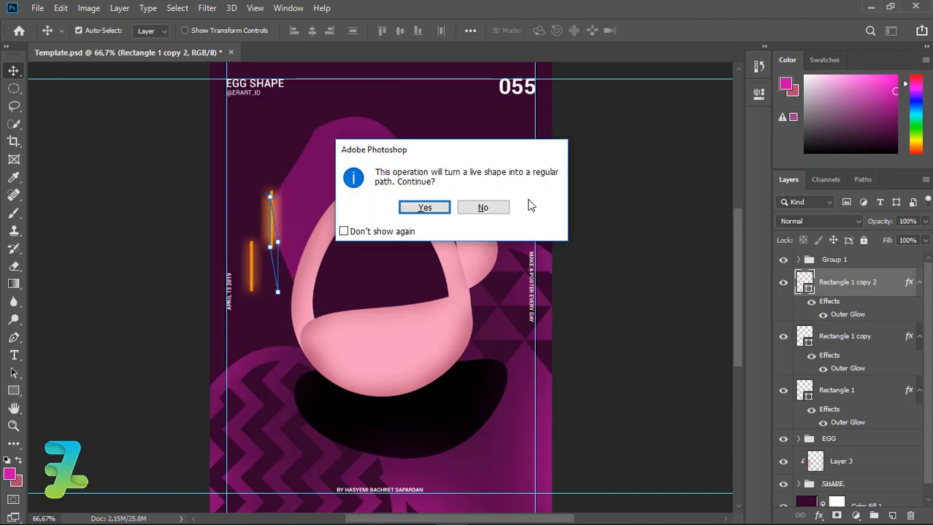
{"action": "left_click", "coordinate": [483, 208]}
Move the Rectangle 1 copy 2 bar down and right so that it overlaps the egg ring's left edge.
{"action": "left_click_drag", "start_coordinate": [271, 248], "coordinate": [293, 304]}
{"action": "key", "text": "ctrl+plus"}
{"action": "key", "text": "ctrl+plus"}
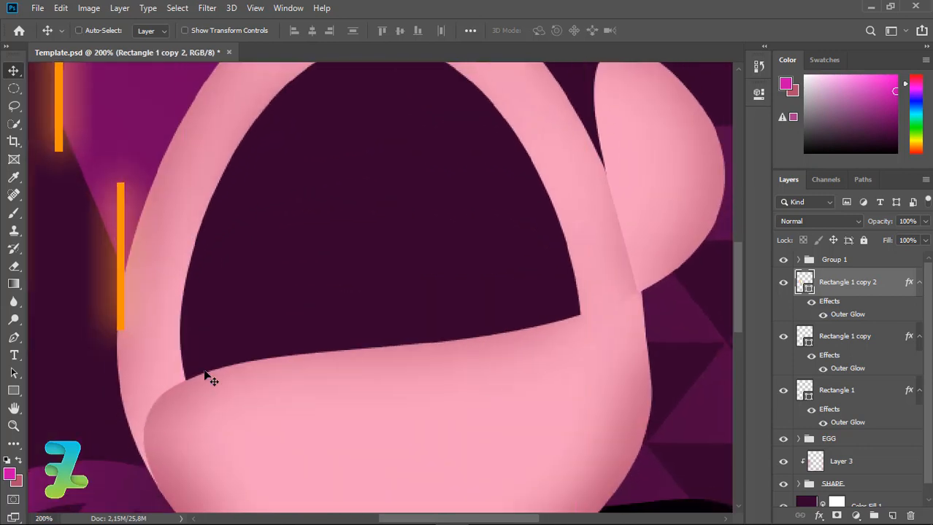
{"action": "key", "text": "ctrl+minus"}
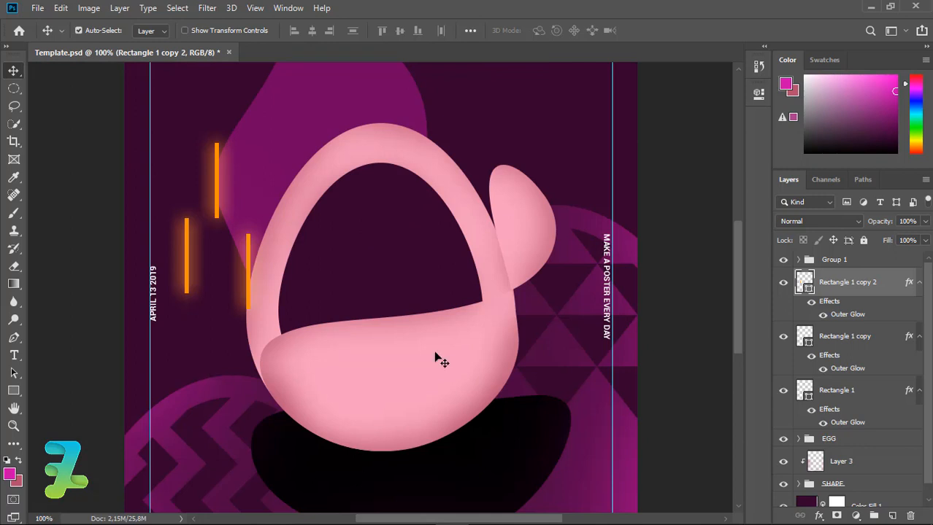
Move the three glowing bar layers below the EGG group in the layer order.
{"action": "left_click", "coordinate": [810, 390], "text": "shift"}
{"action": "left_click_drag", "start_coordinate": [804, 288], "coordinate": [825, 444]}
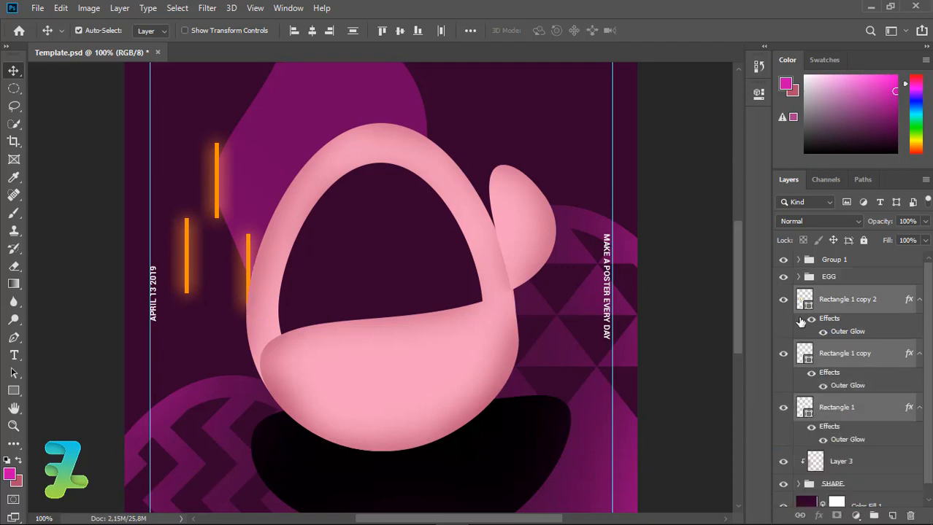
{"action": "left_click", "coordinate": [803, 299]}
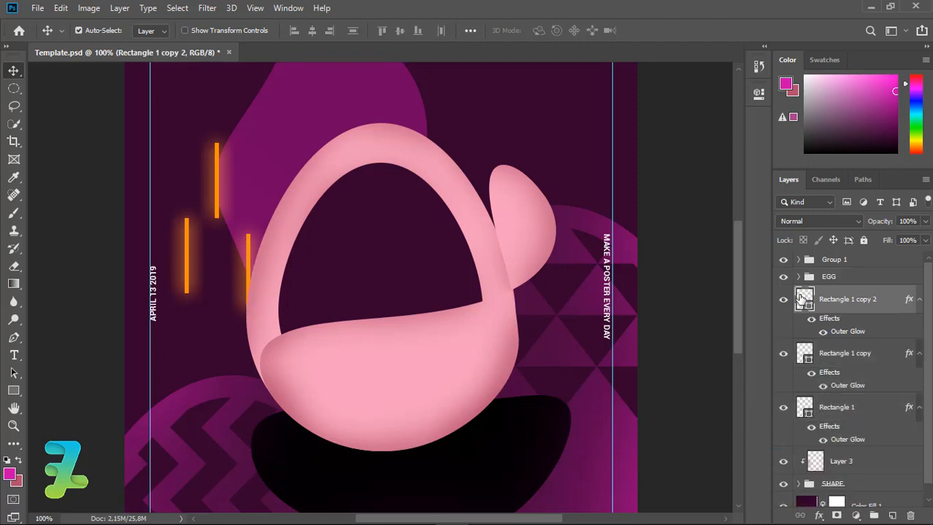
{"action": "key", "text": "ctrl+j"}
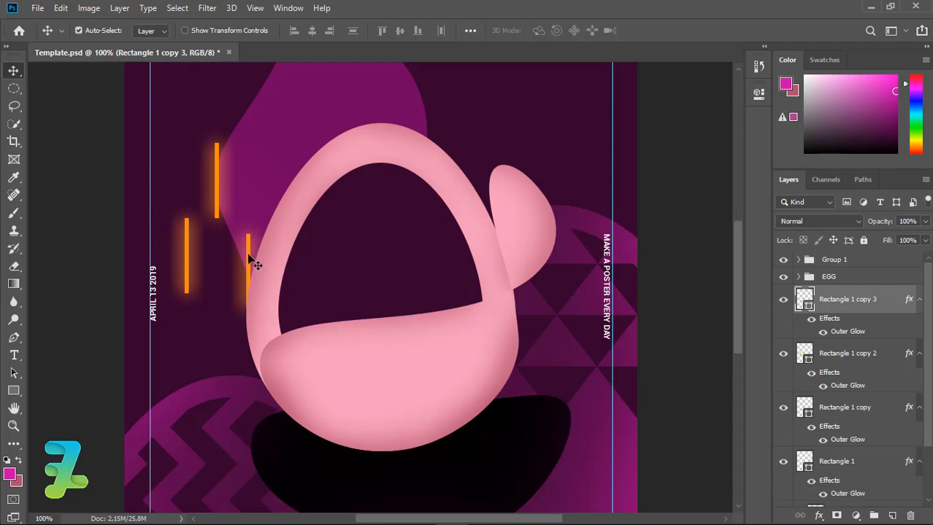
{"action": "left_click_drag", "start_coordinate": [248, 253], "coordinate": [225, 244]}
{"action": "key", "text": "ctrl+z"}
{"action": "left_click", "coordinate": [803, 305]}
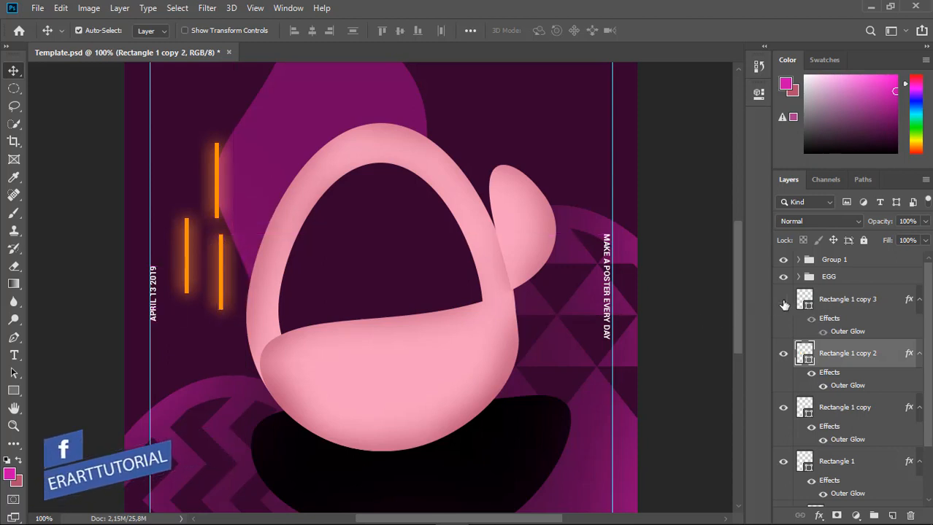
{"action": "left_click", "coordinate": [790, 301]}
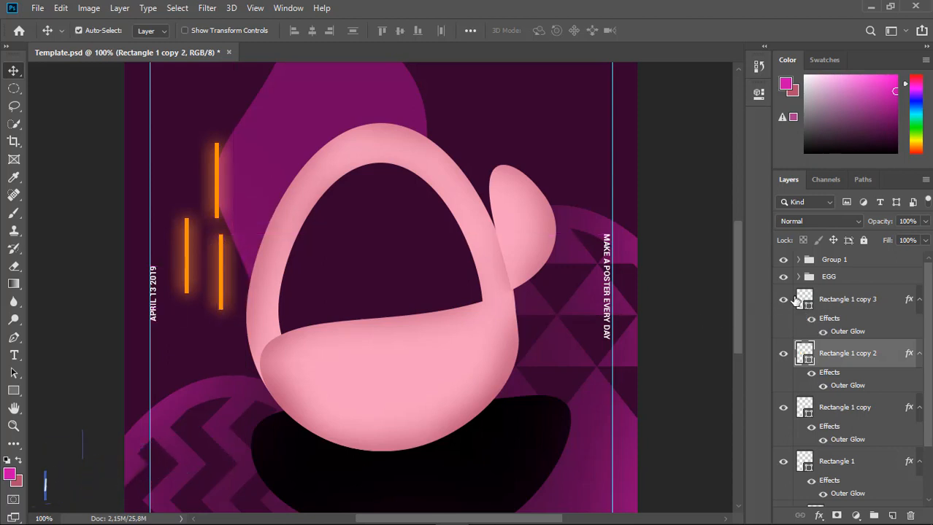
{"action": "key", "text": "ctrl+z"}
{"action": "left_click", "coordinate": [803, 302]}
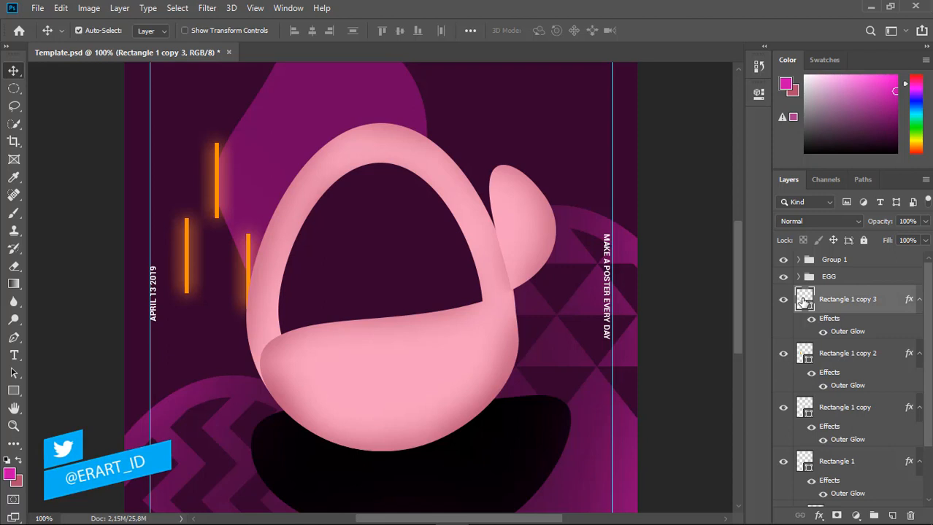
{"action": "key", "text": "ctrl+t"}
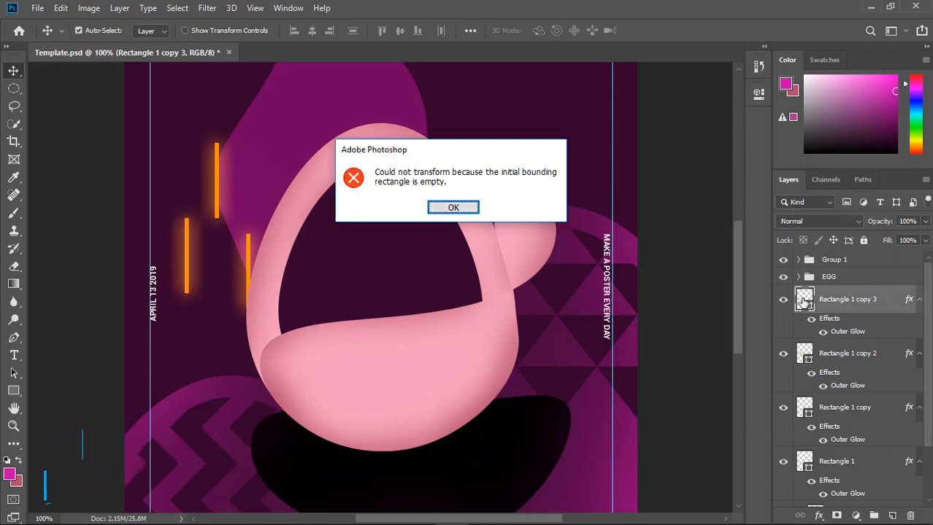
{"action": "key", "text": "Return"}
{"action": "key", "text": "Delete"}
Duplicate the Rectangle 1 copy 2 bar and move the copy up to the egg ring's upper-left edge.
{"action": "key", "text": "ctrl+j"}
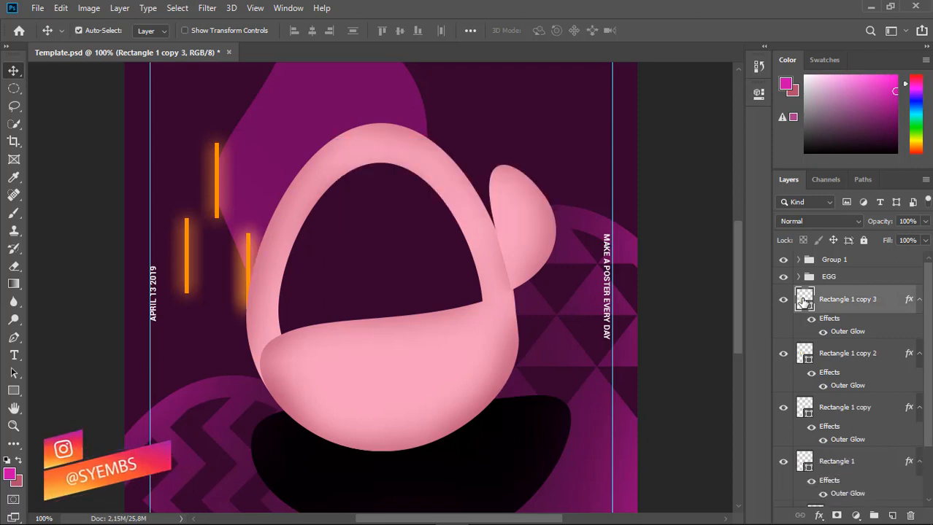
{"action": "key", "text": "ctrl+t"}
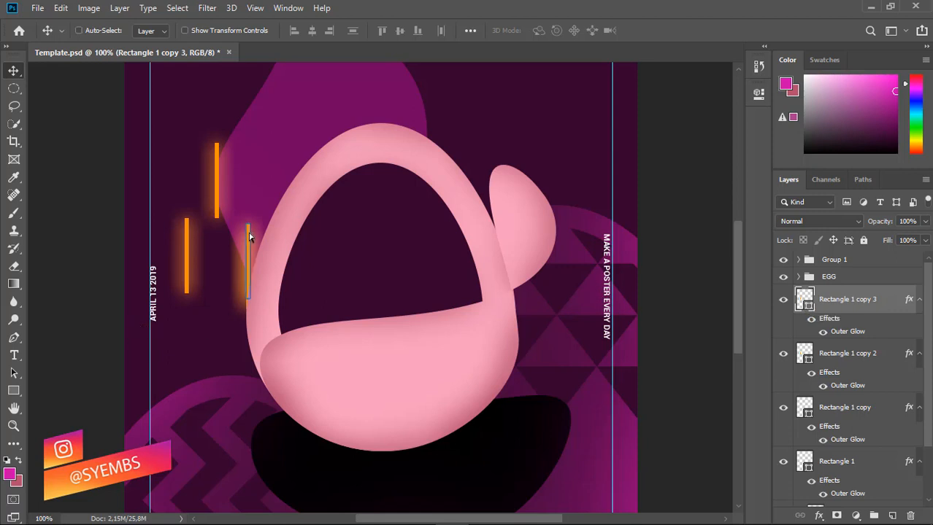
{"action": "left_click_drag", "start_coordinate": [247, 232], "coordinate": [263, 199]}
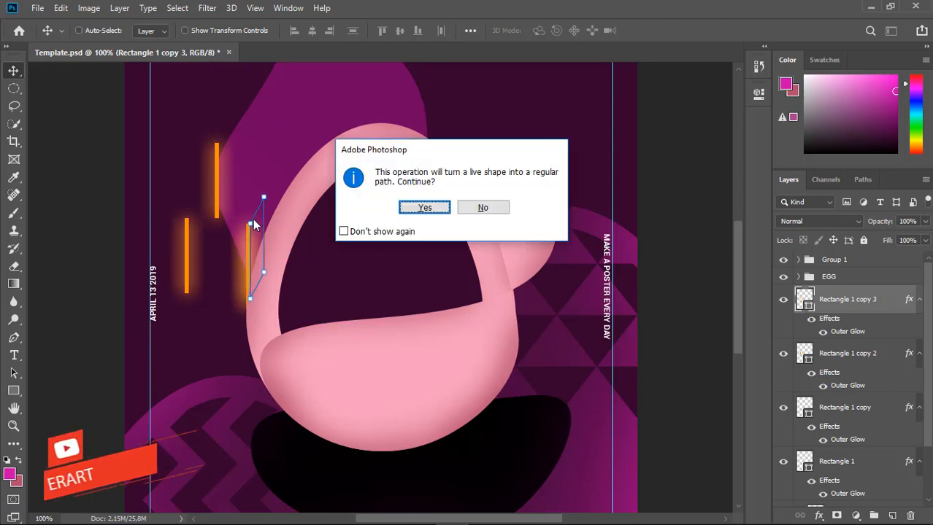
{"action": "left_click", "coordinate": [479, 210]}
{"action": "left_click_drag", "start_coordinate": [249, 239], "coordinate": [303, 125]}
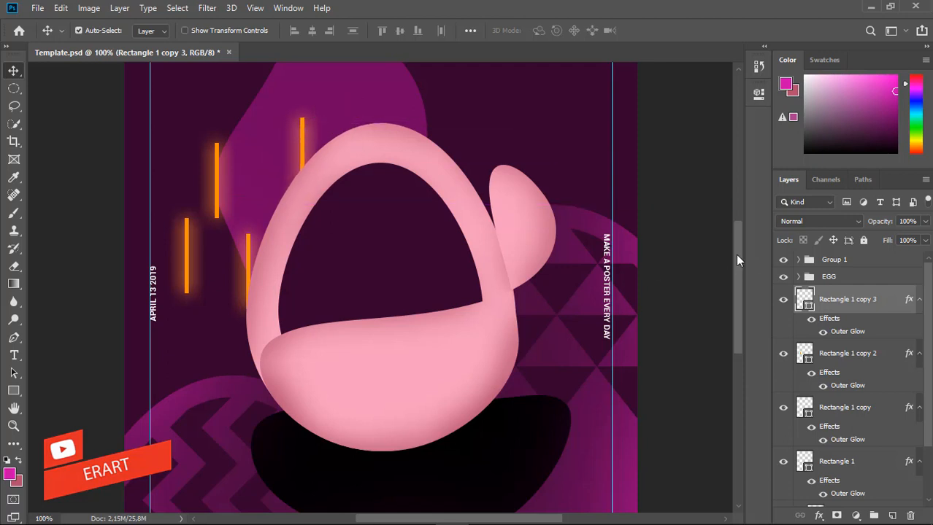
Stretch the bar at the egg ring's upper-left edge upward to make it taller.
{"action": "scroll", "coordinate": [735, 241], "scroll_direction": "up", "scroll_amount": 5}
{"action": "key", "text": "ctrl+t"}
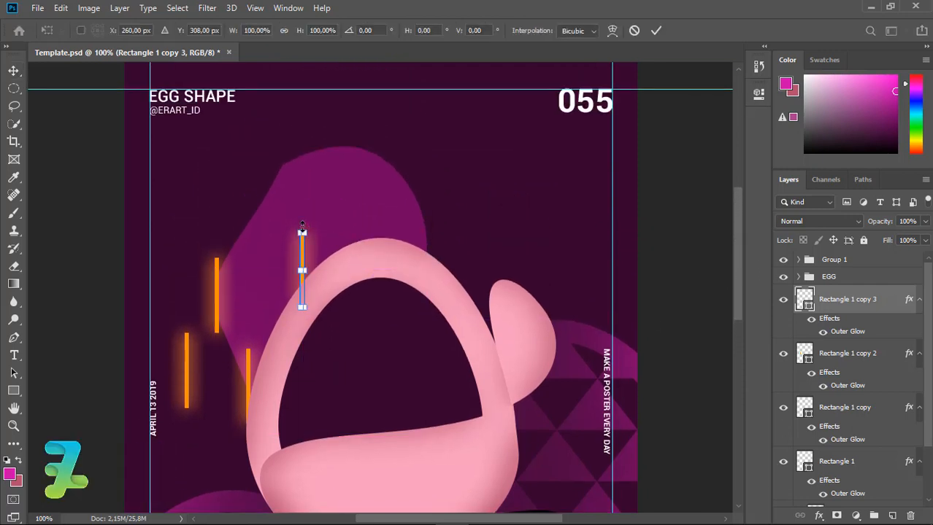
{"action": "left_click_drag", "start_coordinate": [302, 225], "coordinate": [303, 202]}
{"action": "key", "text": "Return"}
Duplicate the tall bar above the top centre of the egg ring and stretch the copy's height to 157.14%.
{"action": "key", "text": "ctrl+j"}
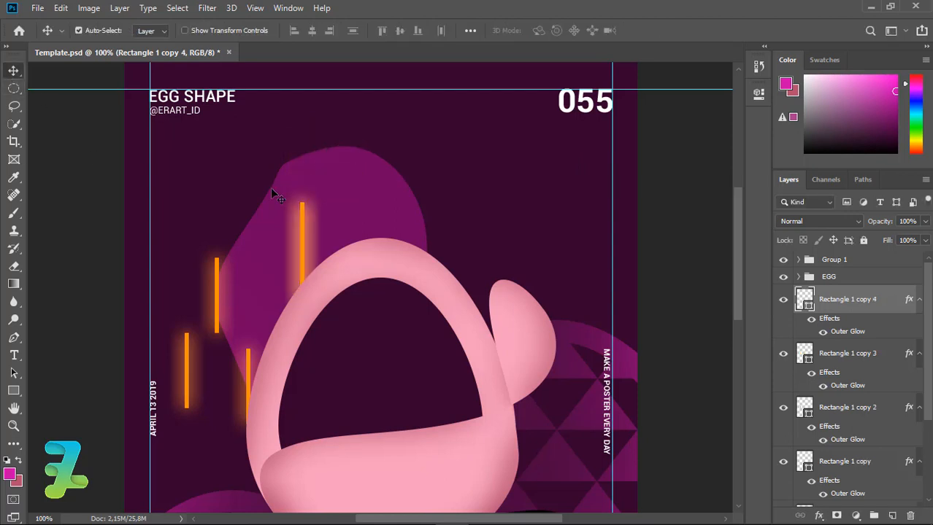
{"action": "key", "text": "Right"}
{"action": "key", "text": "Right"}
{"action": "key", "text": "Right"}
{"action": "key", "text": "Right"}
{"action": "key", "text": "Right"}
{"action": "key", "text": "Right"}
{"action": "key", "text": "Right"}
{"action": "key", "text": "Right"}
{"action": "key", "text": "Right"}
{"action": "key", "text": "Right"}
{"action": "key", "text": "Right"}
{"action": "key", "text": "Right"}
{"action": "key", "text": "Right"}
{"action": "key", "text": "Right"}
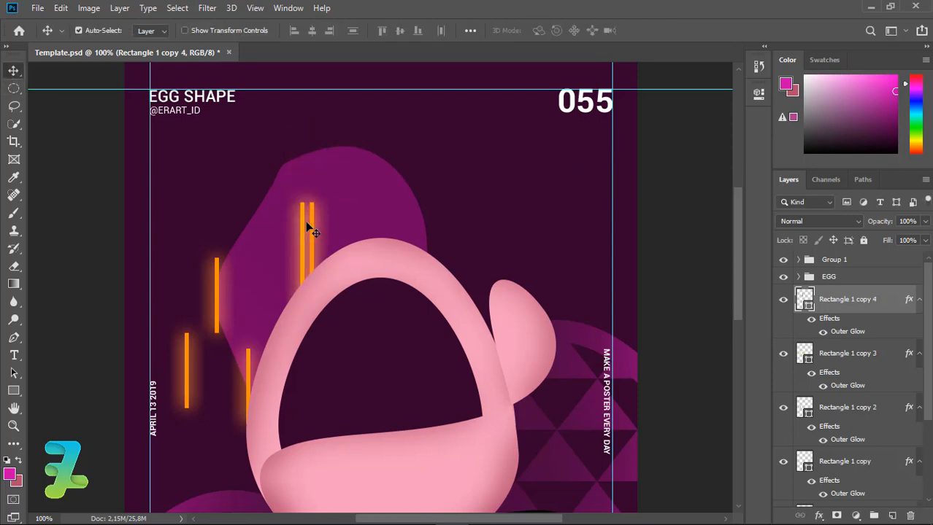
{"action": "left_click_drag", "start_coordinate": [331, 224], "coordinate": [383, 115]}
{"action": "key", "text": "ctrl+t"}
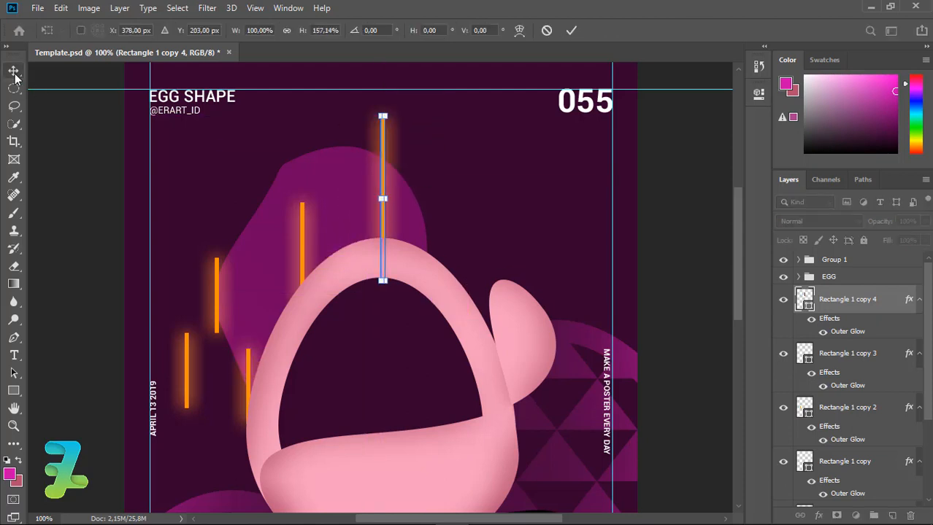
{"action": "key", "text": "Return"}
Duplicate the tallest bar and move the copy down onto the egg ring's upper-right edge.
{"action": "key", "text": "ctrl+j"}
{"action": "key", "text": "Right"}
{"action": "key", "text": "Right"}
{"action": "key", "text": "Right"}
{"action": "key", "text": "Right"}
{"action": "key", "text": "Right"}
{"action": "key", "text": "Right"}
{"action": "key", "text": "Right"}
{"action": "key", "text": "Right"}
{"action": "key", "text": "Right"}
{"action": "key", "text": "Right"}
{"action": "key", "text": "Right"}
{"action": "key", "text": "Right"}
{"action": "key", "text": "Right"}
{"action": "key", "text": "Right"}
{"action": "key", "text": "Right"}
{"action": "key", "text": "Right"}
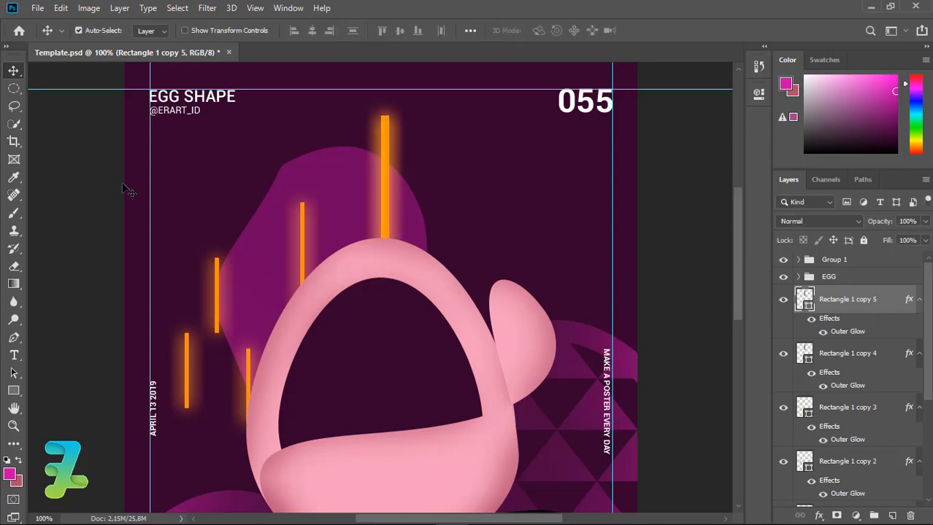
{"action": "left_click_drag", "start_coordinate": [400, 231], "coordinate": [458, 292]}
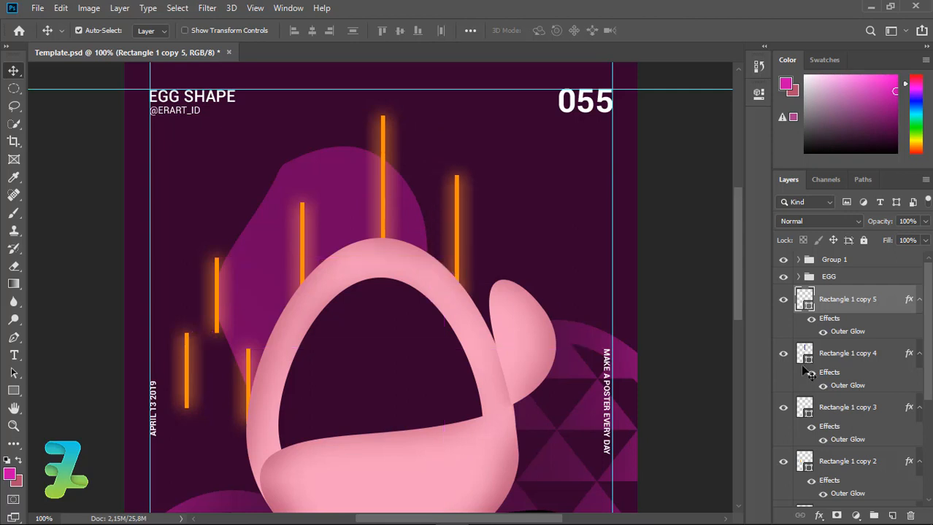
{"action": "scroll", "coordinate": [847, 379], "scroll_direction": "down", "scroll_amount": 8}
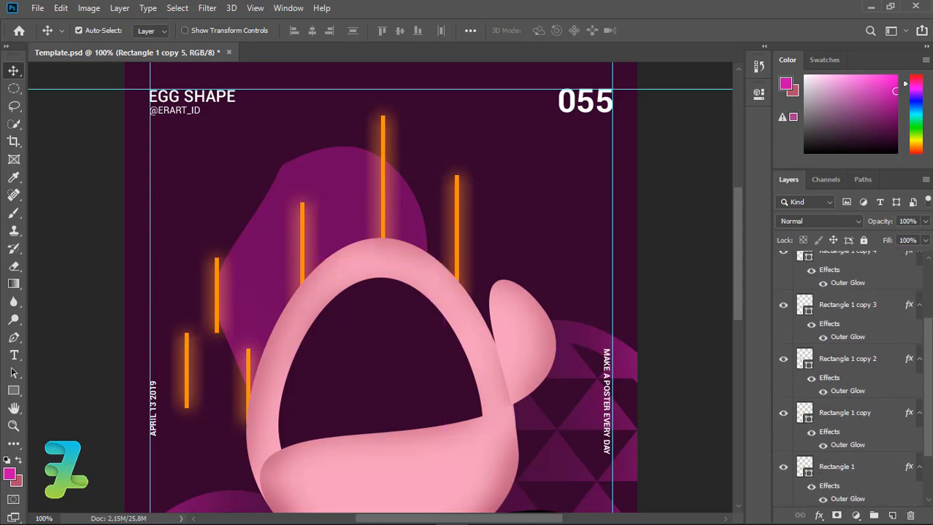
{"action": "left_click", "coordinate": [799, 471]}
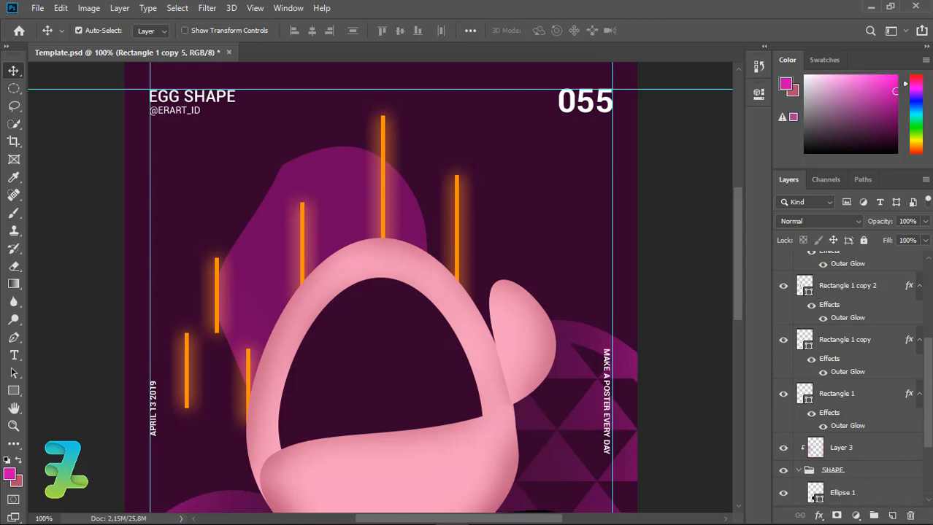
{"action": "left_click", "coordinate": [799, 470]}
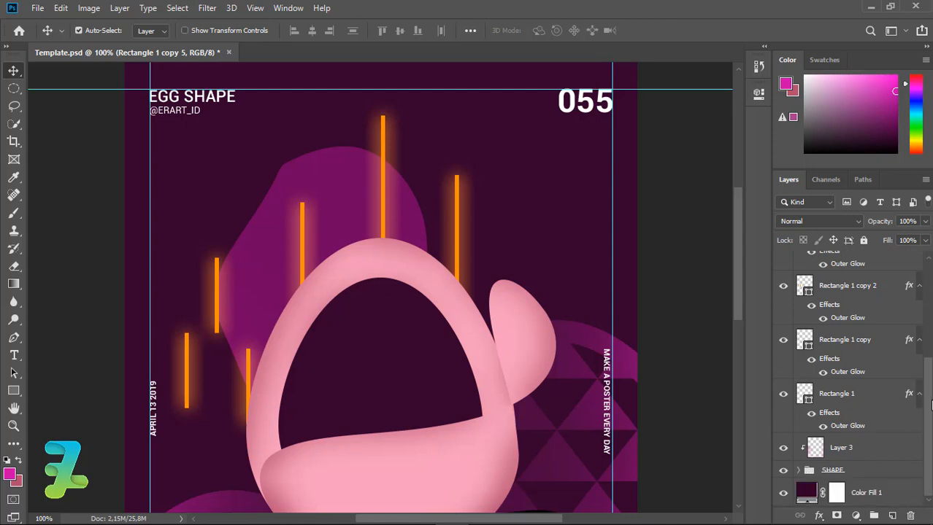
{"action": "scroll", "coordinate": [808, 278], "scroll_direction": "up", "scroll_amount": 8}
Hide Shape 1 copy 2 and use its outline as an inverted layer mask on Shape 1 to cut out the egg ring's opening.
{"action": "left_click", "coordinate": [800, 277]}
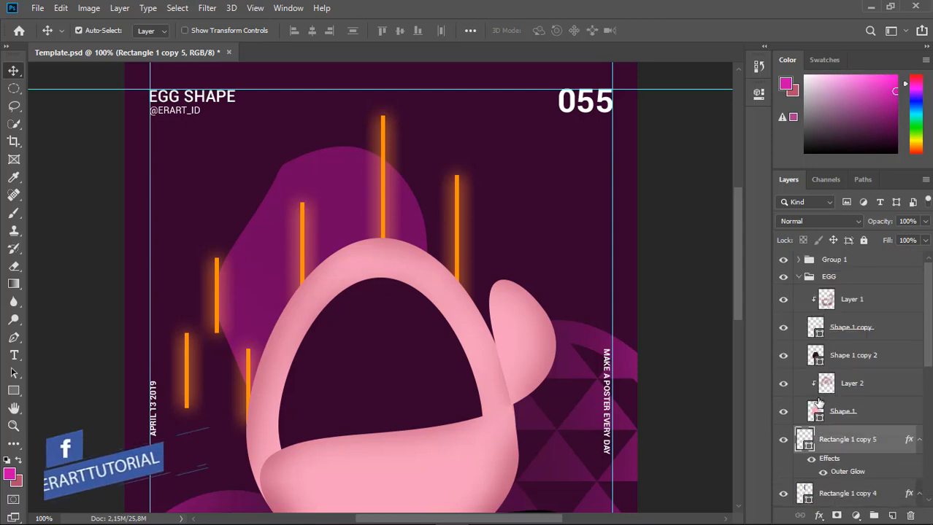
{"action": "left_click", "coordinate": [815, 356], "text": "ctrl"}
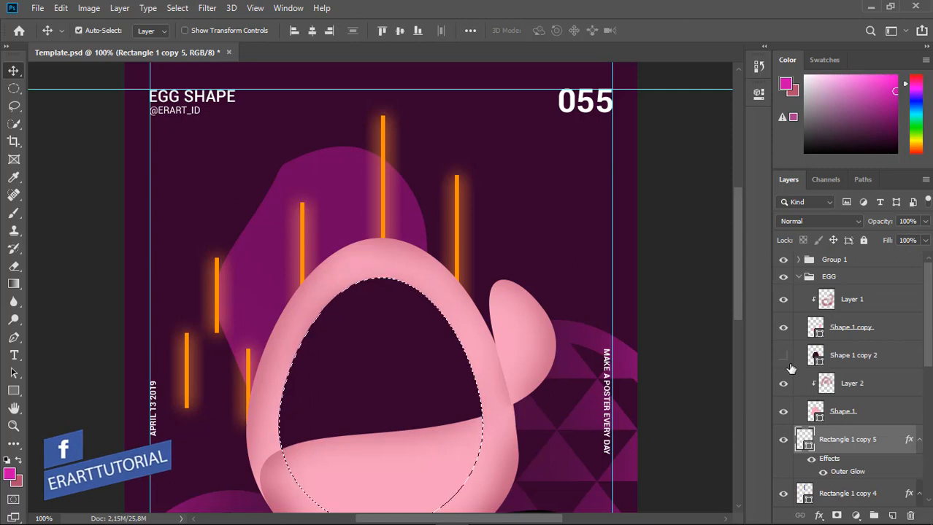
{"action": "left_click", "coordinate": [783, 355]}
{"action": "left_click", "coordinate": [839, 413]}
{"action": "left_click", "coordinate": [838, 516]}
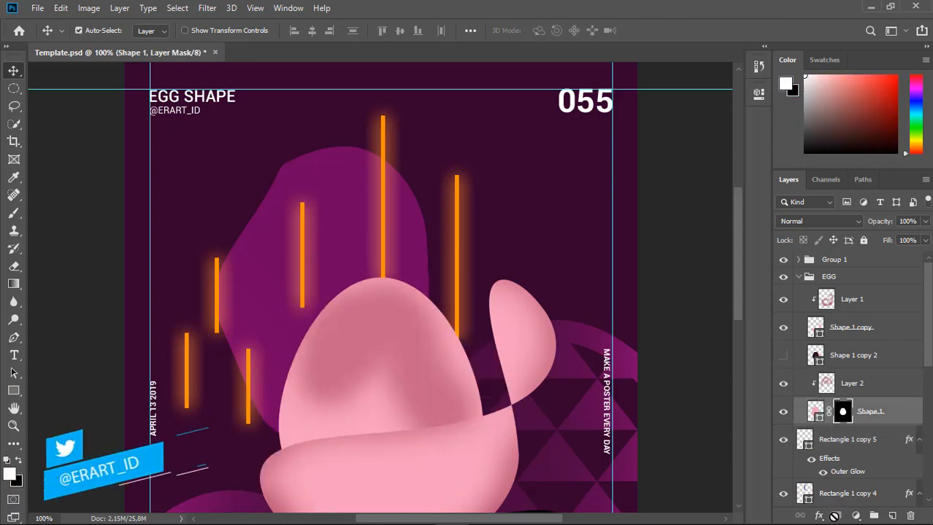
{"action": "key", "text": "ctrl+i"}
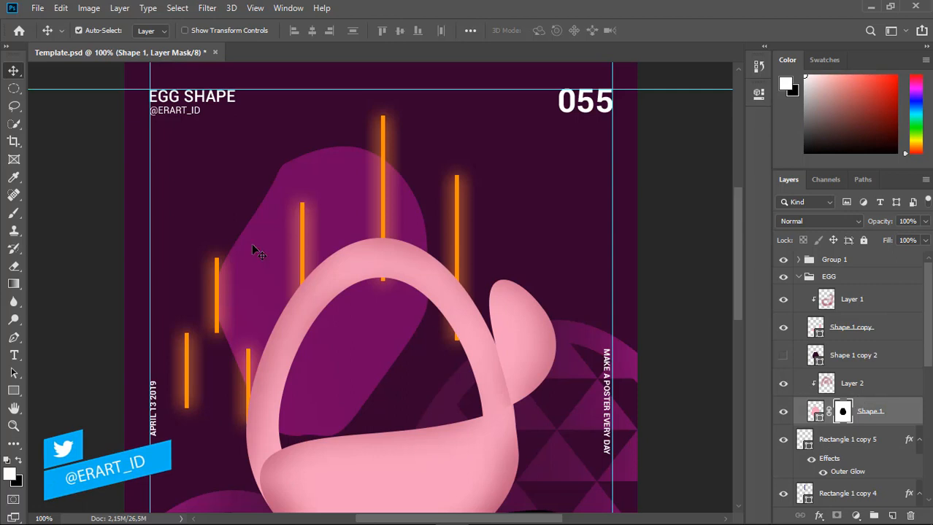
{"action": "left_click", "coordinate": [798, 276]}
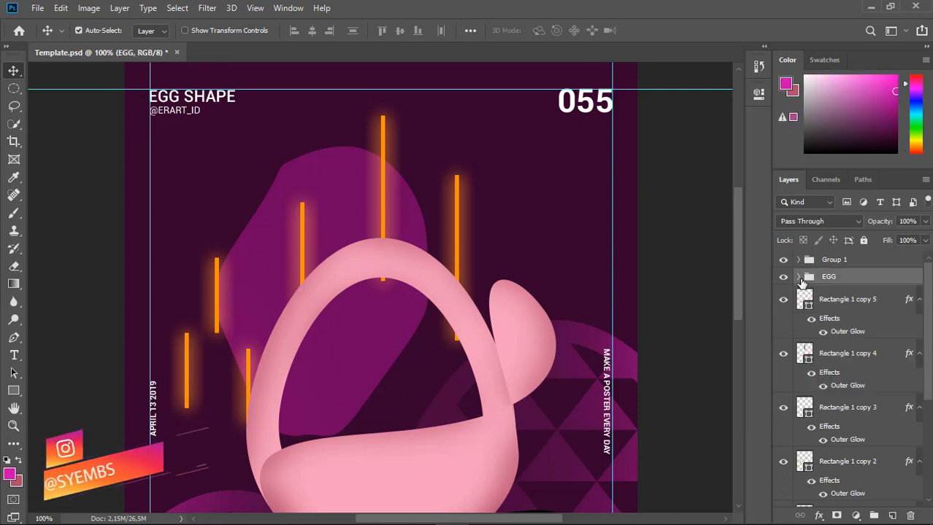
Shorten the lower end of the Rectangle 1 copy 4 bar so that it ends behind the top of the egg ring.
{"action": "left_click", "coordinate": [783, 354]}
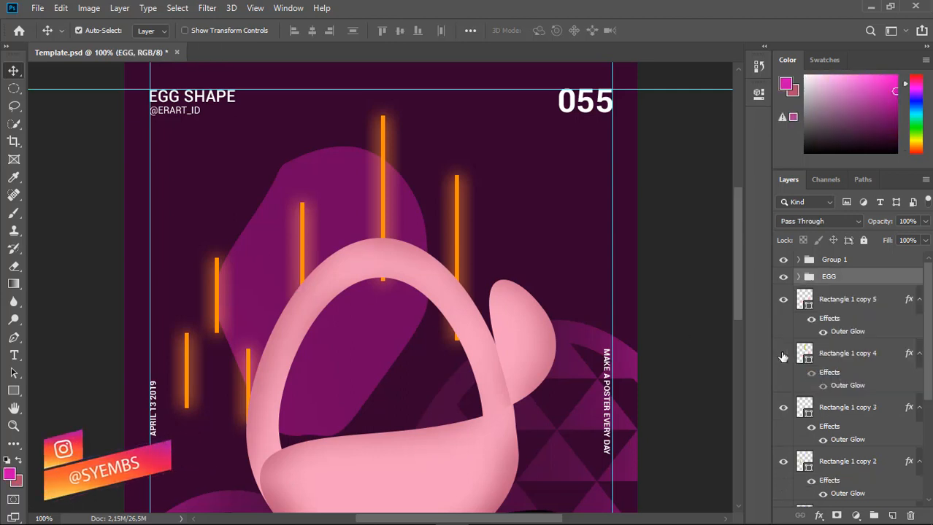
{"action": "left_click", "coordinate": [783, 355]}
{"action": "left_click", "coordinate": [803, 355]}
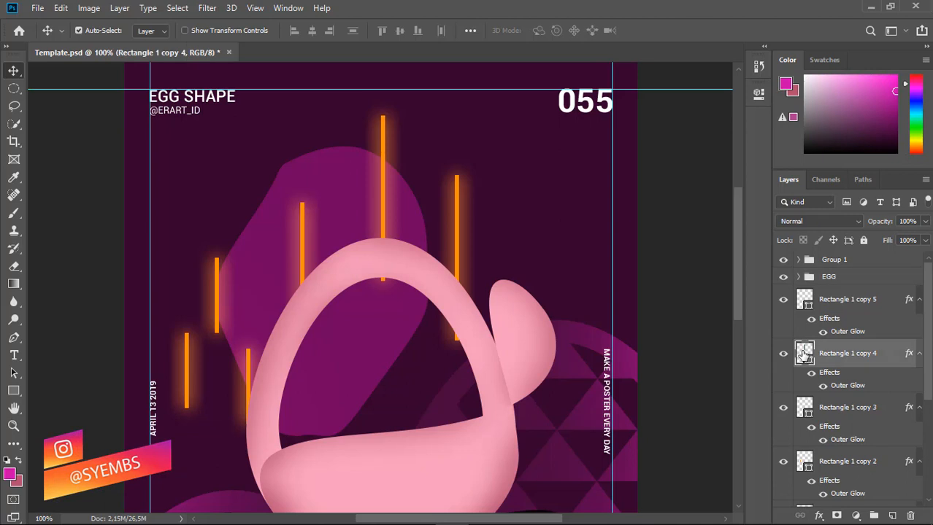
{"action": "key", "text": "ctrl+t"}
{"action": "left_click_drag", "start_coordinate": [382, 280], "coordinate": [382, 265]}
{"action": "key", "text": "Return"}
Reduce the Rectangle 1 copy 5 bar's height to 87.60% from below so that it ends behind the egg ring.
{"action": "left_click", "coordinate": [802, 299]}
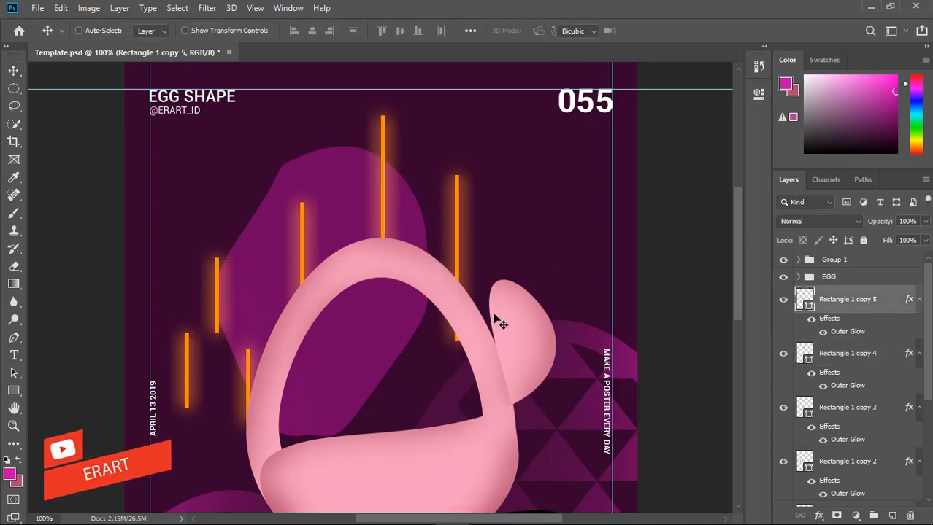
{"action": "key", "text": "ctrl+t"}
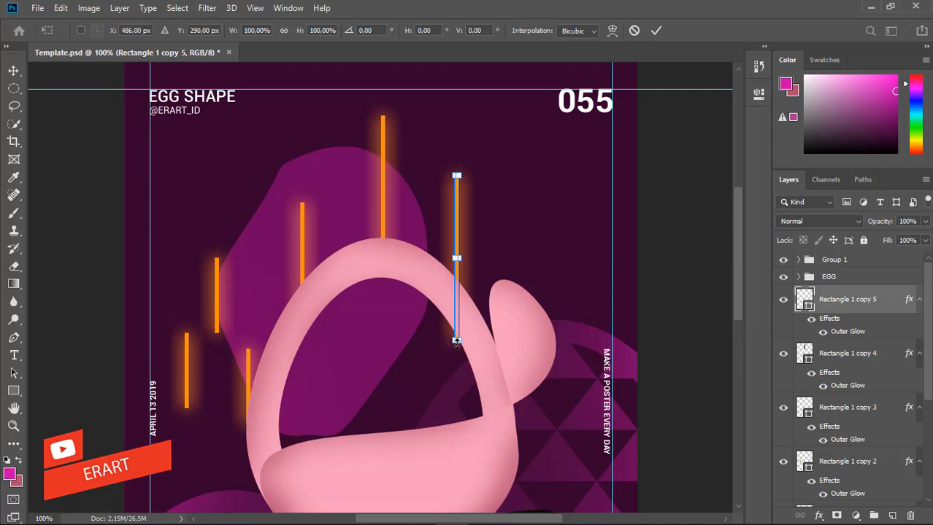
{"action": "left_click_drag", "start_coordinate": [456, 340], "coordinate": [456, 319]}
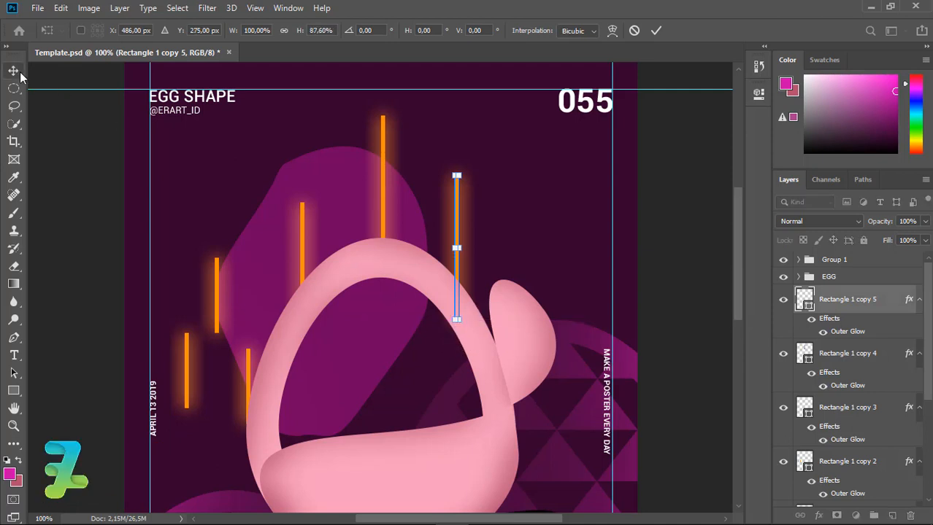
{"action": "key", "text": "Return"}
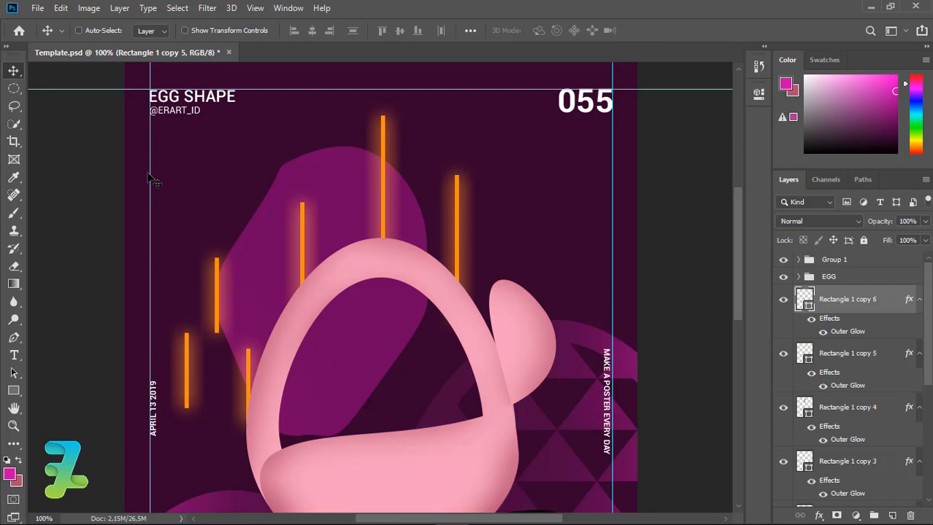
Duplicate the Rectangle 1 copy 5 bar twice, placing one copy behind the small pink shape and the other to its right.
{"action": "key", "text": "ctrl"}
{"action": "left_click_drag", "start_coordinate": [476, 255], "coordinate": [537, 321]}
{"action": "left_click_drag", "start_coordinate": [537, 312], "coordinate": [573, 338]}
Shorten the rightmost bar to about half its length and place it just left of the vertical MAKE A POSTER EVERY DAY text.
{"action": "key", "text": "ctrl+t"}
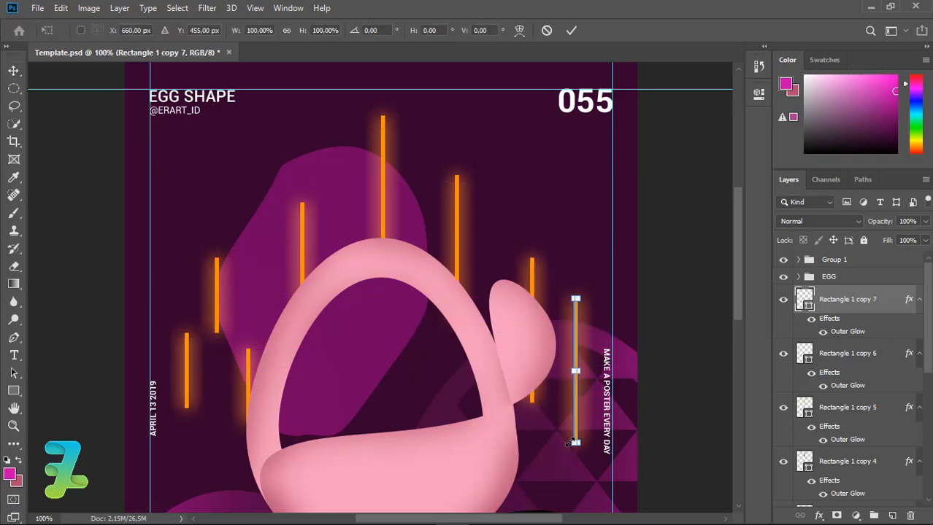
{"action": "left_click_drag", "start_coordinate": [576, 443], "coordinate": [576, 397]}
{"action": "key", "text": "Return"}
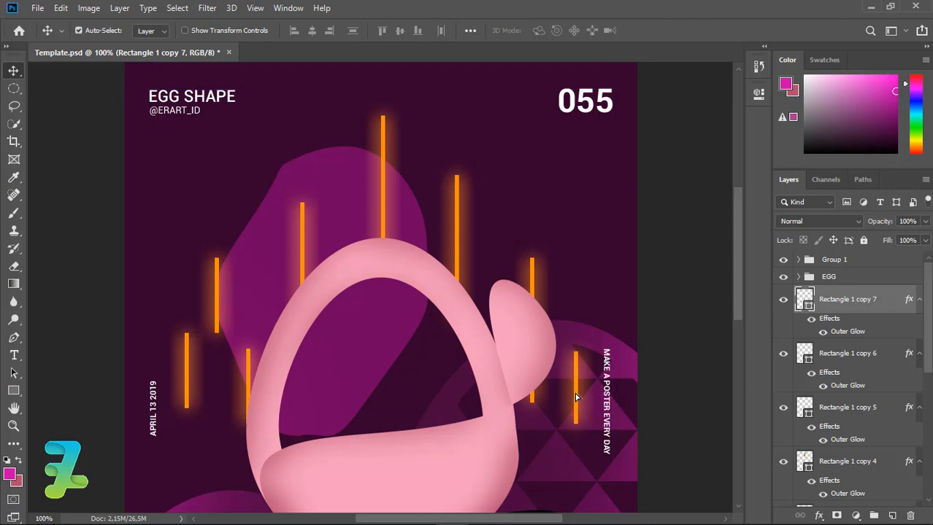
Duplicate the shortened bar above the MAKE A POSTER EVERY DAY text and reduce the copy to about half its length.
{"action": "key", "text": "ctrl+j"}
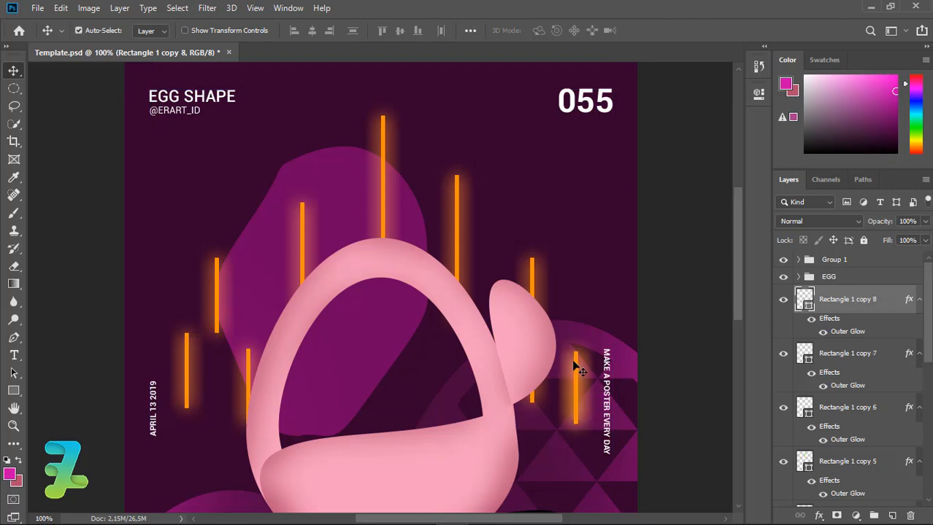
{"action": "left_click_drag", "start_coordinate": [576, 370], "coordinate": [603, 292]}
{"action": "key", "text": "ctrl+t"}
{"action": "key", "text": "Return"}
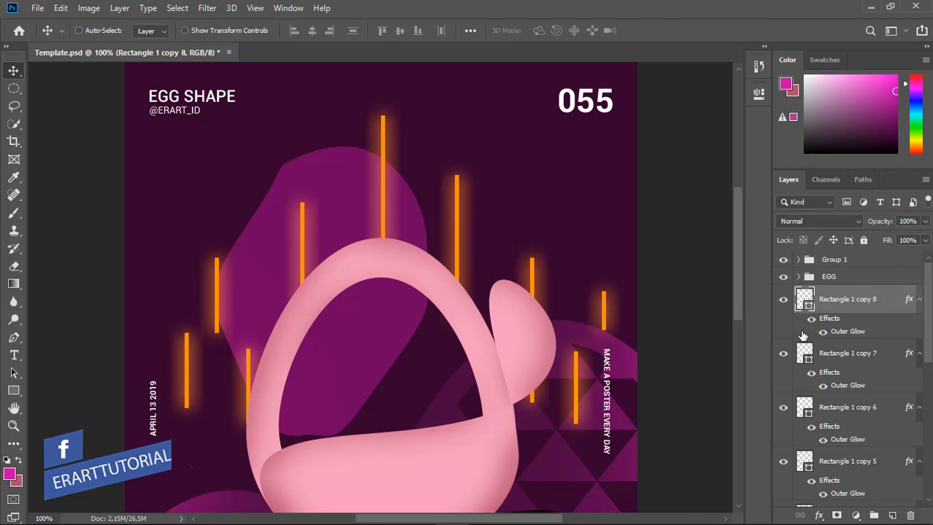
Duplicate the shortest bar and place the copy inside the egg ring's opening, at the lower left behind the pink front.
{"action": "left_click", "coordinate": [602, 326], "text": "alt"}
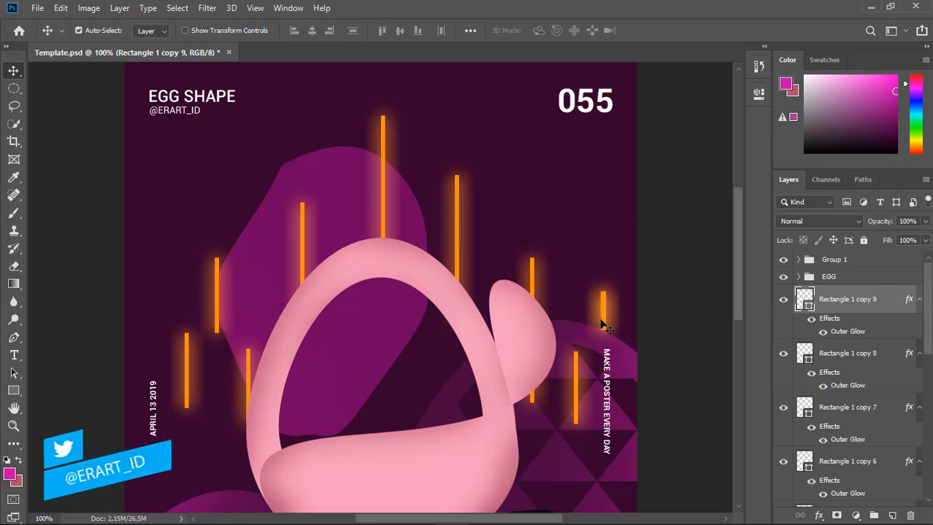
{"action": "left_click_drag", "start_coordinate": [603, 327], "coordinate": [315, 438]}
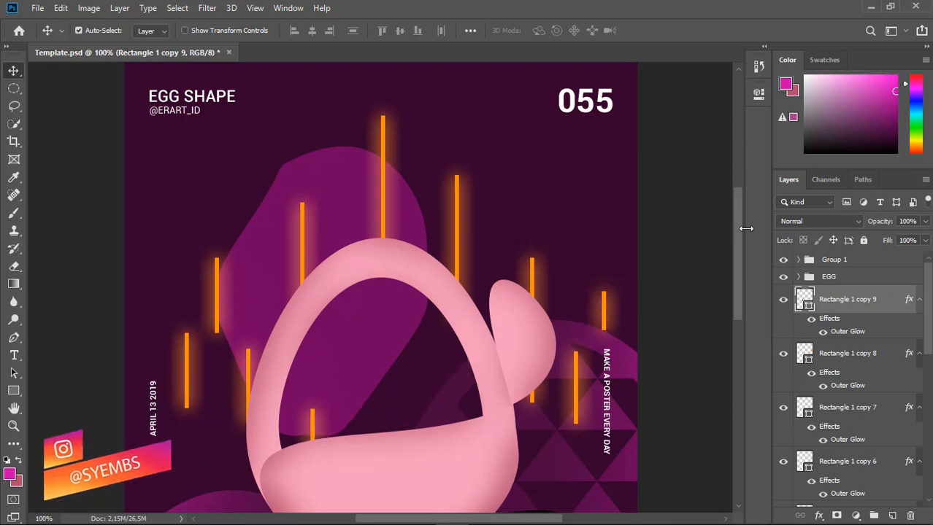
Stretch the bar at the lower left of the egg ring's opening downward until it extends just below the black shape.
{"action": "left_click_drag", "start_coordinate": [739, 230], "coordinate": [739, 296]}
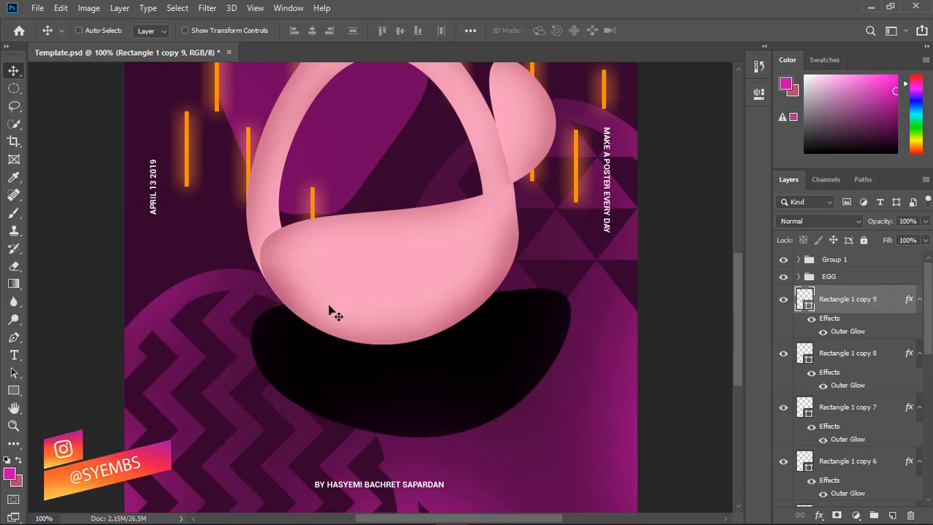
{"action": "key", "text": "ctrl+t"}
{"action": "left_click_drag", "start_coordinate": [312, 227], "coordinate": [312, 441]}
{"action": "left_click", "coordinate": [14, 70]}
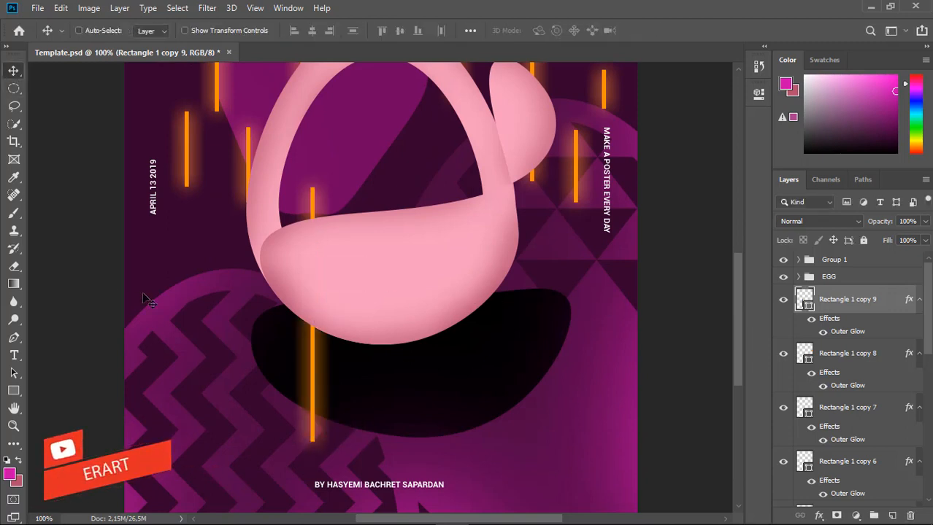
Duplicate the stretched bar, place the copy near the middle of the egg ring's opening, and shorten its lower end slightly.
{"action": "key", "text": "ctrl+j"}
{"action": "left_click_drag", "start_coordinate": [295, 358], "coordinate": [389, 332]}
{"action": "key", "text": "ctrl+t"}
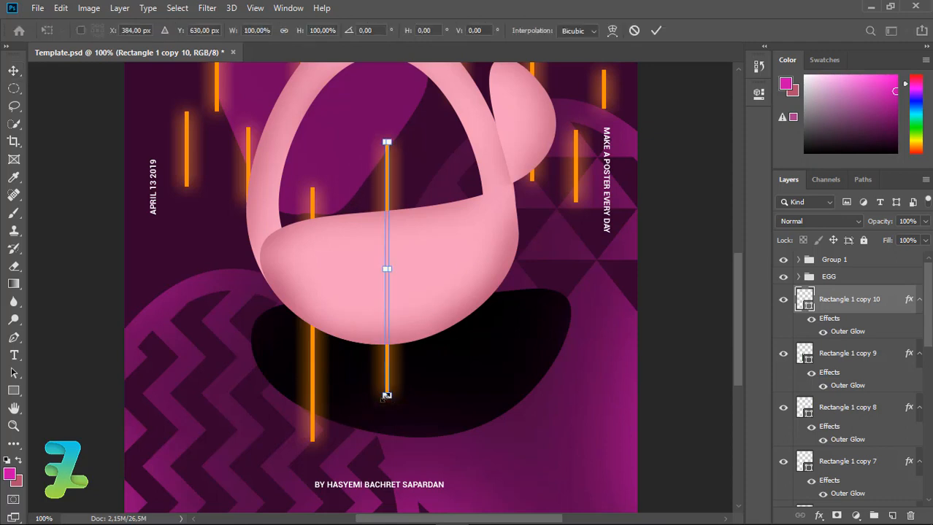
{"action": "left_click_drag", "start_coordinate": [387, 396], "coordinate": [387, 371]}
{"action": "left_click", "coordinate": [15, 70]}
Duplicate the middle bar and place the copy behind the pink front's lower right, showing over the black shape.
{"action": "key", "text": "alt+Right"}
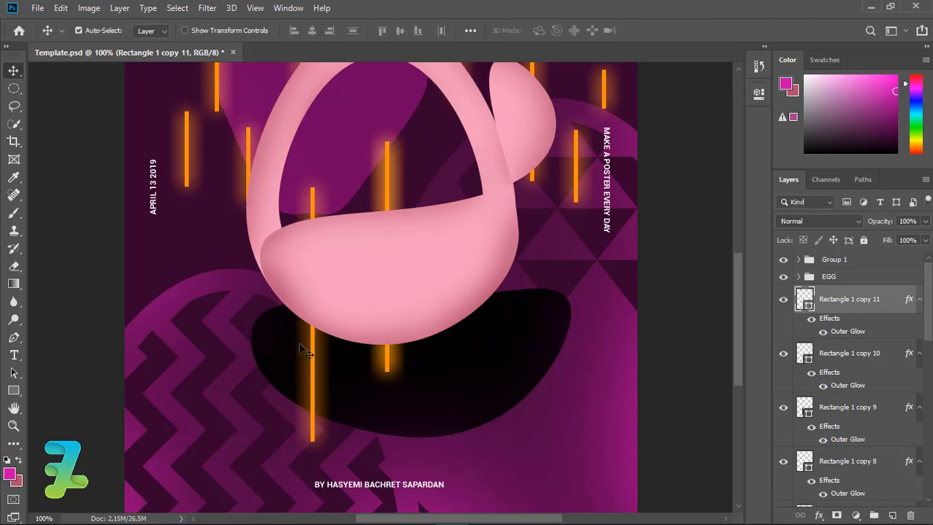
{"action": "key", "text": "Right"}
{"action": "key", "text": "Right"}
{"action": "key", "text": "Right"}
{"action": "key", "text": "Right"}
{"action": "key", "text": "Right"}
{"action": "key", "text": "Right"}
{"action": "key", "text": "Right"}
{"action": "key", "text": "Right"}
{"action": "key", "text": "Right"}
{"action": "left_click_drag", "start_coordinate": [386, 359], "coordinate": [499, 333]}
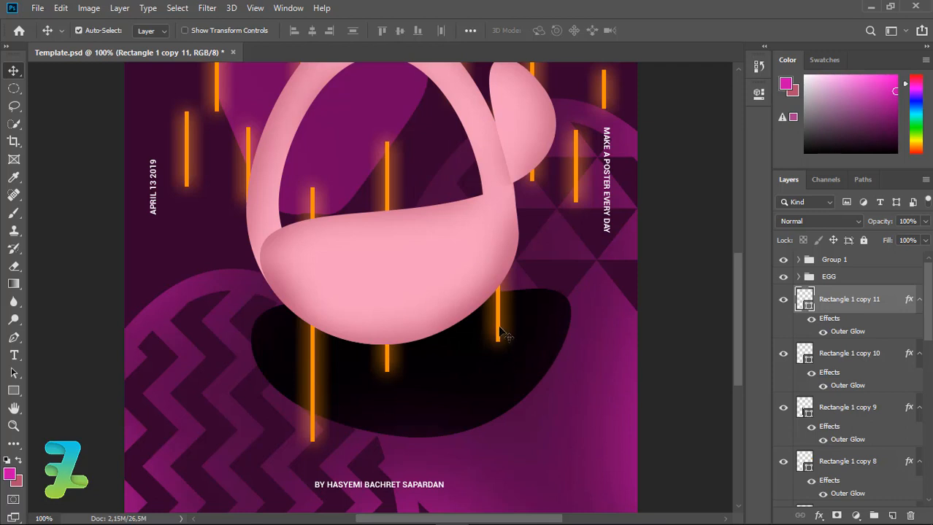
Add a new layer above the EGG group and set the foreground colour to light pink fac9da, based on the egg's pink.
{"action": "left_click", "coordinate": [861, 277]}
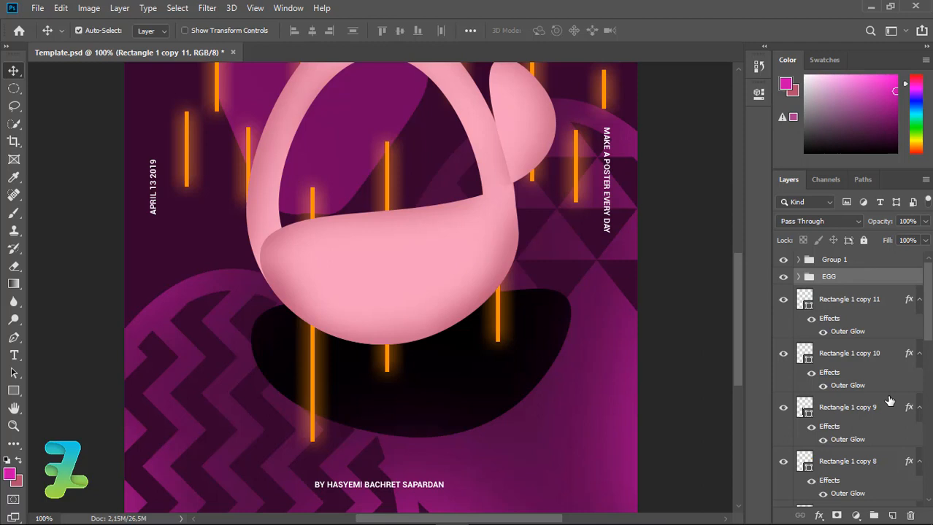
{"action": "left_click", "coordinate": [892, 515]}
{"action": "left_click", "coordinate": [12, 473]}
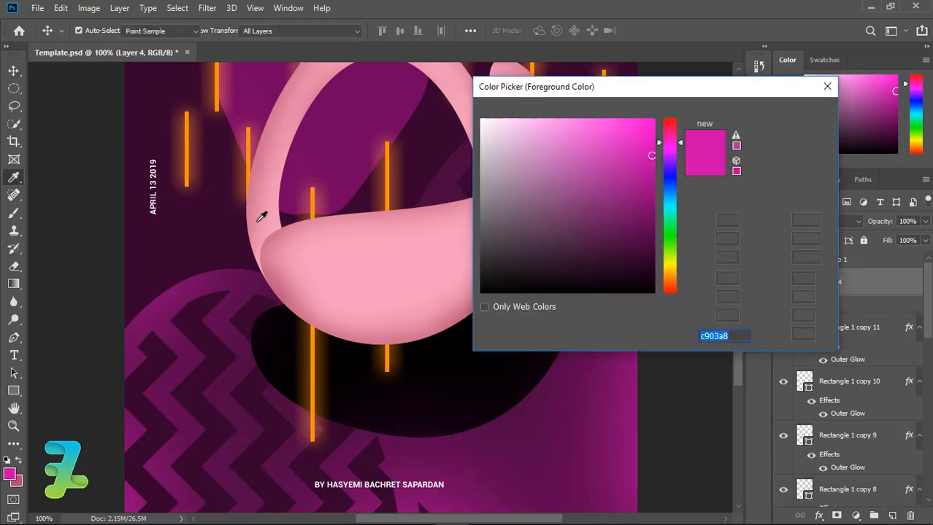
{"action": "left_click", "coordinate": [320, 268]}
{"action": "left_click", "coordinate": [791, 113]}
{"action": "key", "text": "v"}
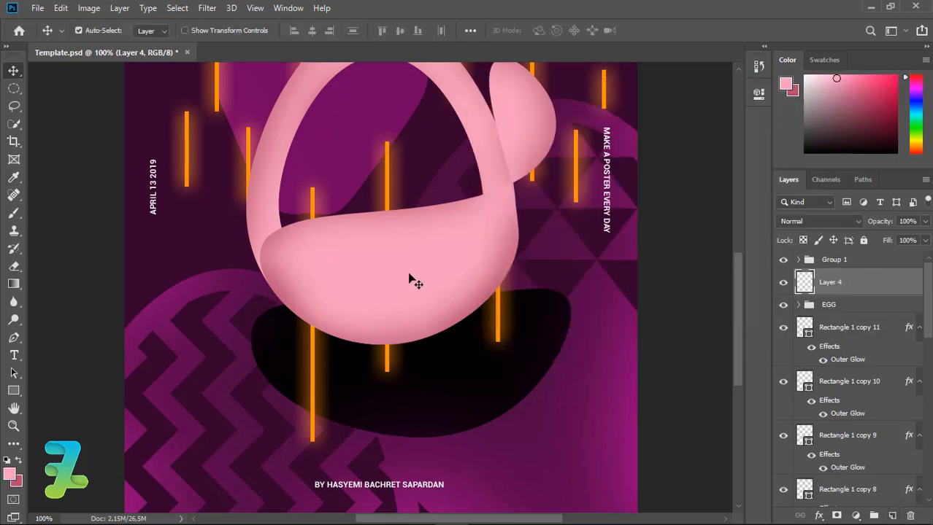
{"action": "left_click", "coordinate": [10, 475]}
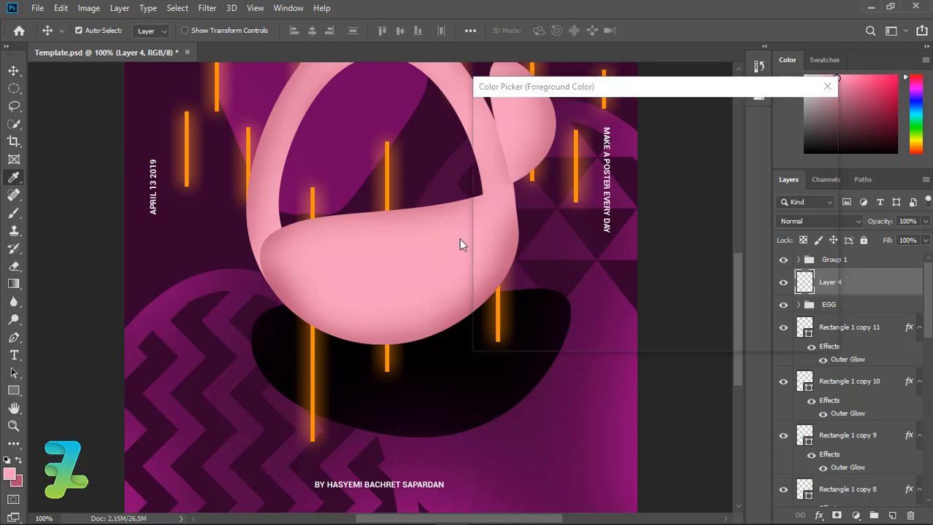
{"action": "left_click", "coordinate": [507, 121]}
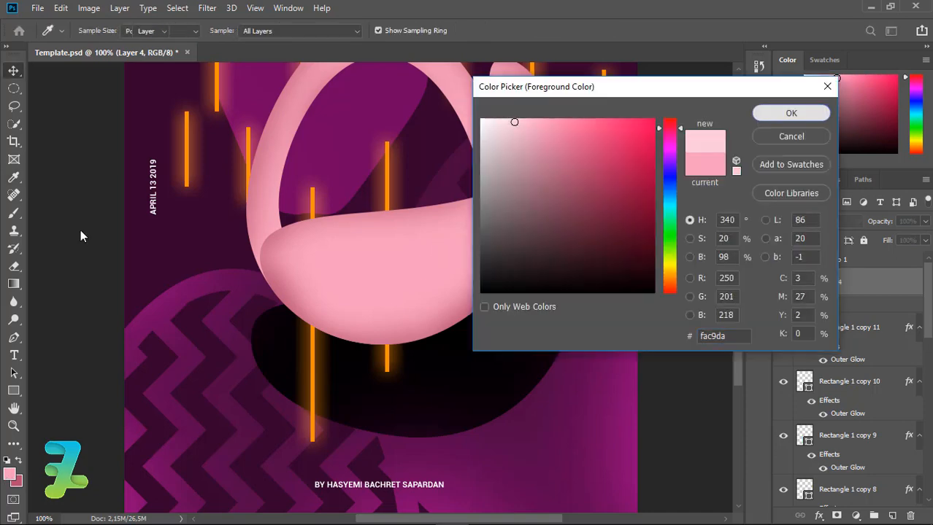
{"action": "left_click", "coordinate": [791, 113]}
Paint a soft light-pink highlight on the left side of the egg ring with a 175 px brush at 70% opacity.
{"action": "key", "text": "b"}
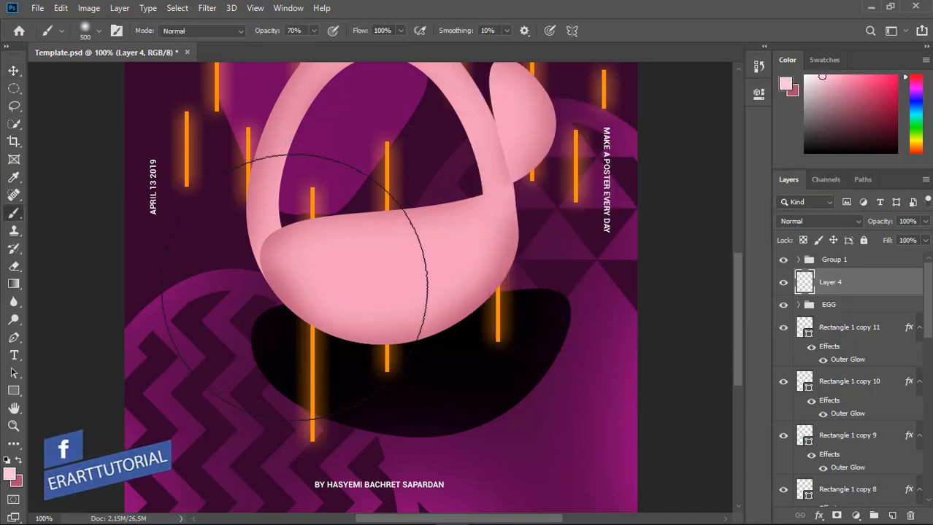
{"action": "key", "text": "bracketleft"}
{"action": "key", "text": "bracketleft"}
{"action": "left_click", "coordinate": [283, 184]}
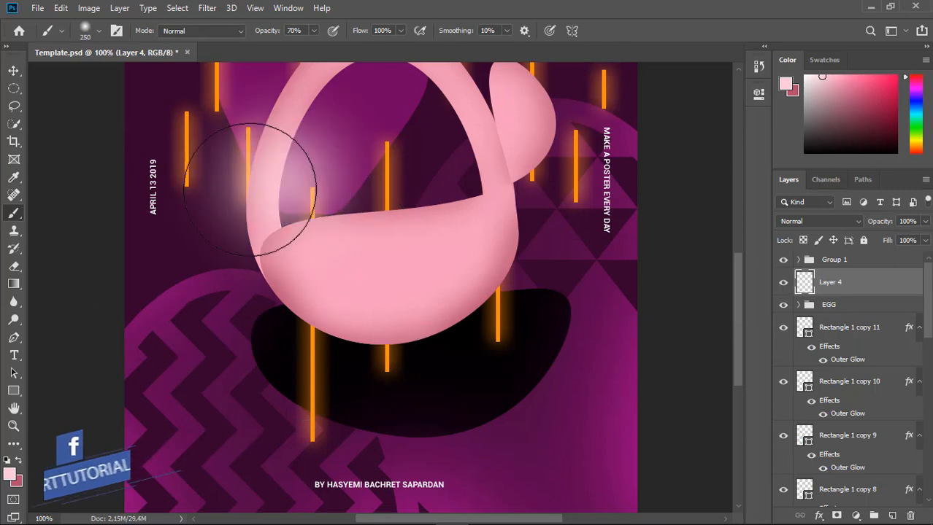
{"action": "key", "text": "ctrl+z"}
{"action": "left_click", "coordinate": [270, 168]}
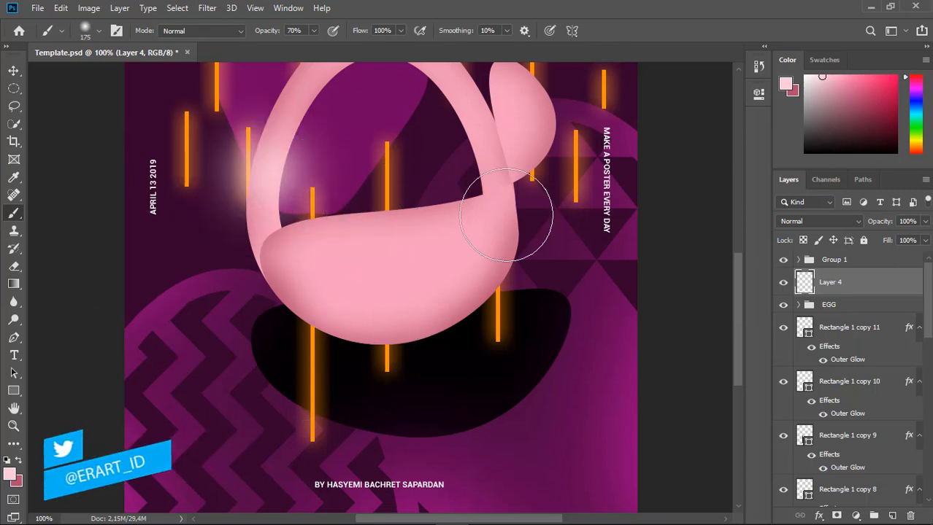
Paint soft light-pink highlights on the ring's upper left, top and upper right, and on the pink front's right edge.
{"action": "left_click_drag", "start_coordinate": [738, 269], "coordinate": [728, 241]}
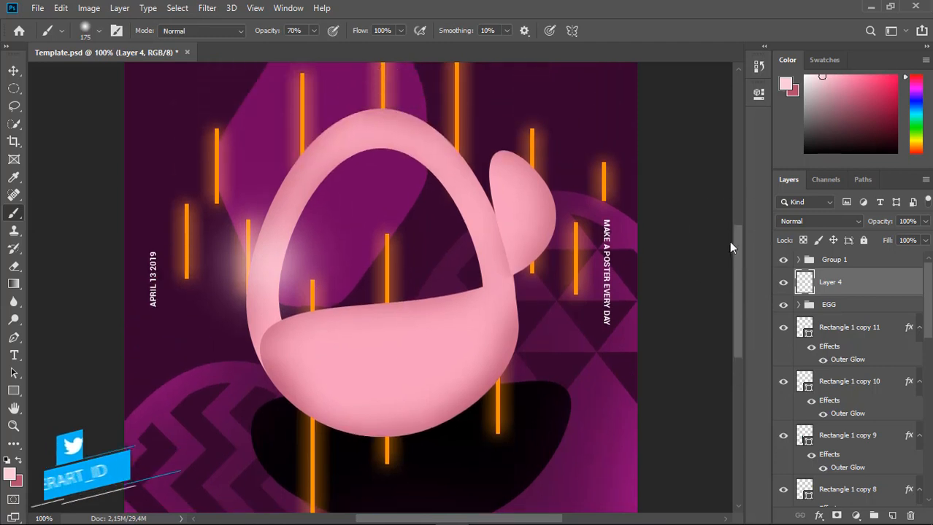
{"action": "left_click", "coordinate": [305, 176]}
{"action": "left_click", "coordinate": [366, 122]}
{"action": "key", "text": "ctrl+z"}
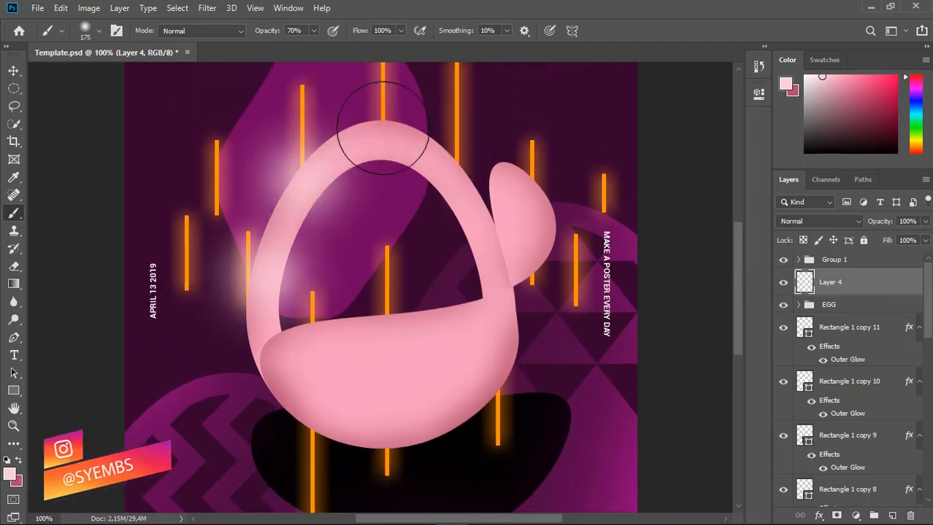
{"action": "left_click", "coordinate": [381, 128]}
{"action": "left_click", "coordinate": [454, 181]}
{"action": "left_click", "coordinate": [500, 351]}
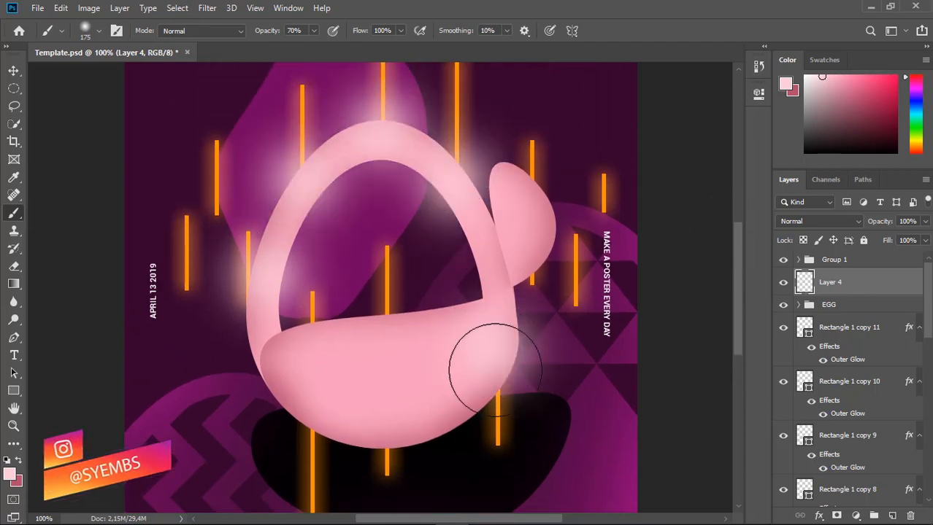
{"action": "left_click", "coordinate": [495, 372]}
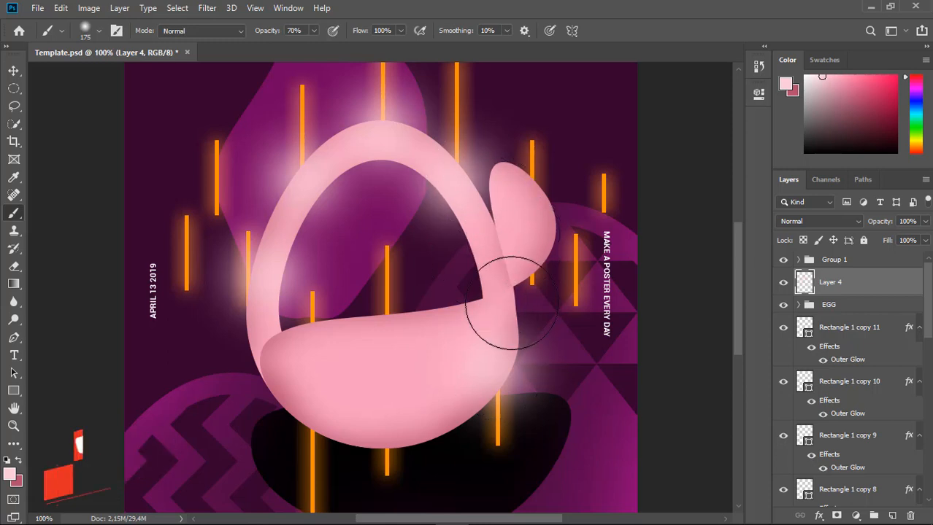
Paint more soft highlights on the small pink shape's lower edge, the right of the ring's opening and the pink front's upper edge.
{"action": "left_click", "coordinate": [328, 449]}
{"action": "key", "text": "ctrl+z"}
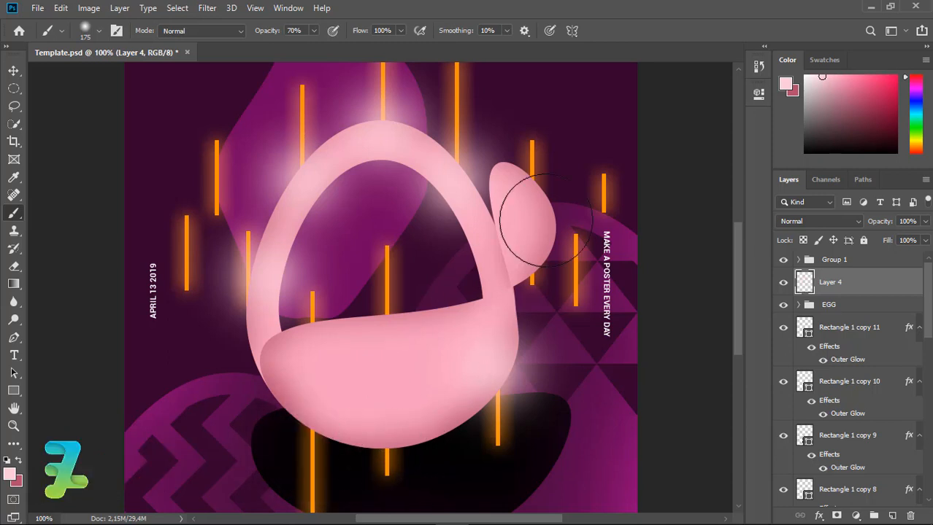
{"action": "left_click", "coordinate": [454, 268]}
{"action": "mouse_move", "coordinate": [454, 268]}
{"action": "left_mouse_down"}
{"action": "mouse_move", "coordinate": [472, 289]}
{"action": "mouse_move", "coordinate": [414, 303]}
{"action": "mouse_move", "coordinate": [445, 354]}
{"action": "left_mouse_up"}
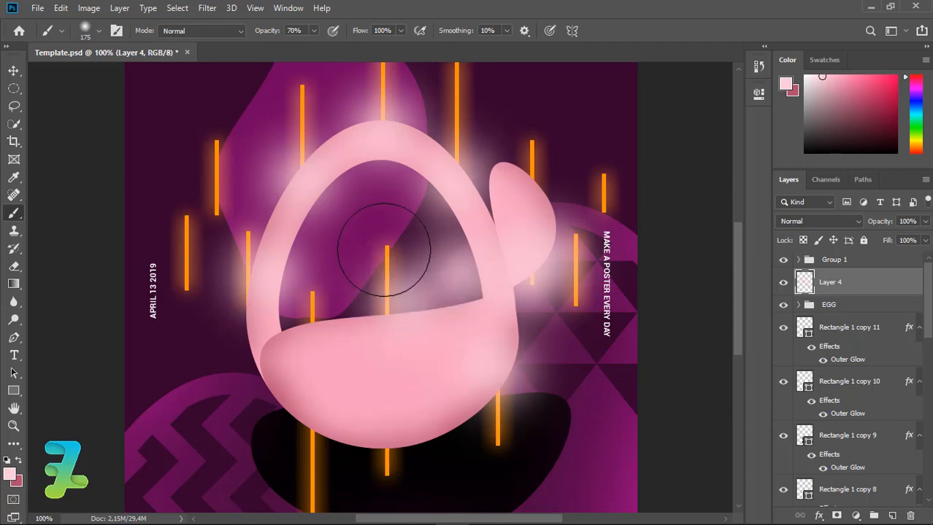
Group all the Rectangle 1 bar layers, from Rectangle 1 copy 11 down to Rectangle 1, and name the group NEON.
{"action": "scroll", "coordinate": [384, 249], "scroll_direction": "down", "scroll_amount": 3}
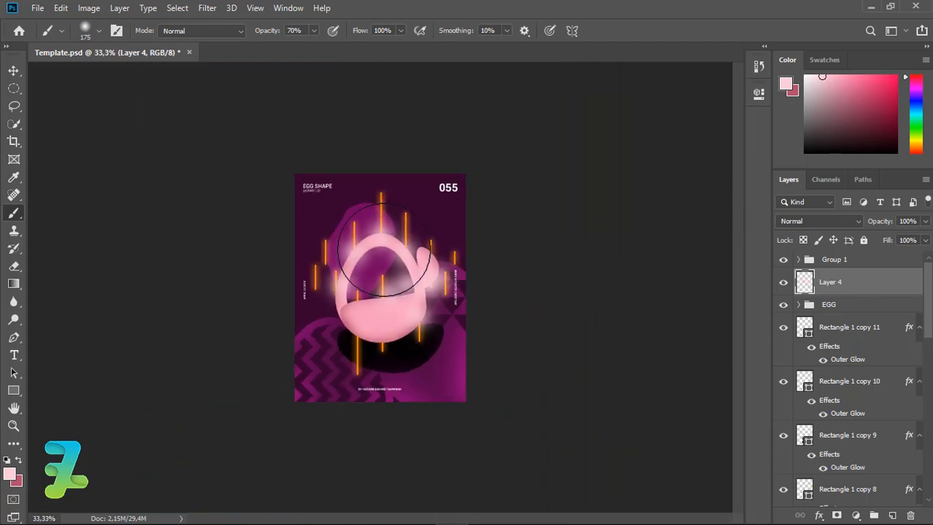
{"action": "left_click", "coordinate": [909, 330]}
{"action": "left_click_drag", "start_coordinate": [928, 321], "coordinate": [930, 497]}
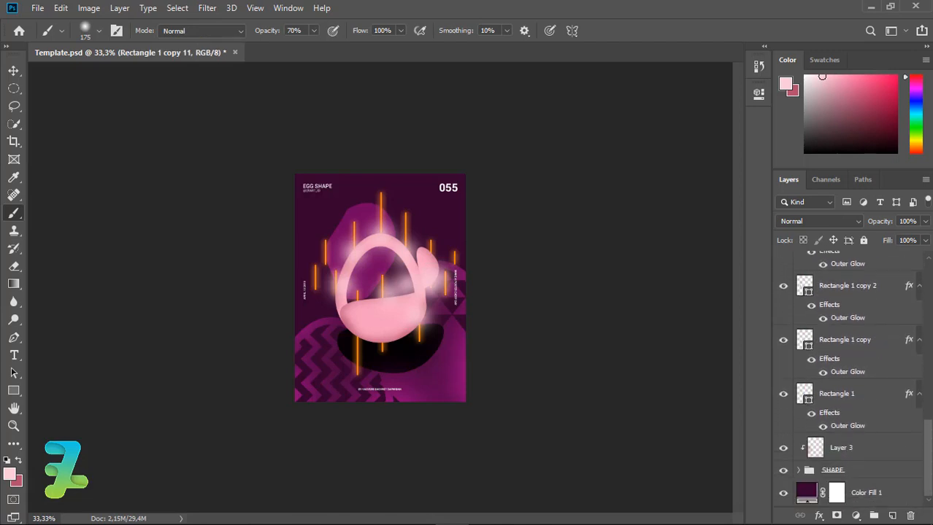
{"action": "left_click", "coordinate": [871, 395], "text": "shift"}
{"action": "key", "text": "ctrl+g"}
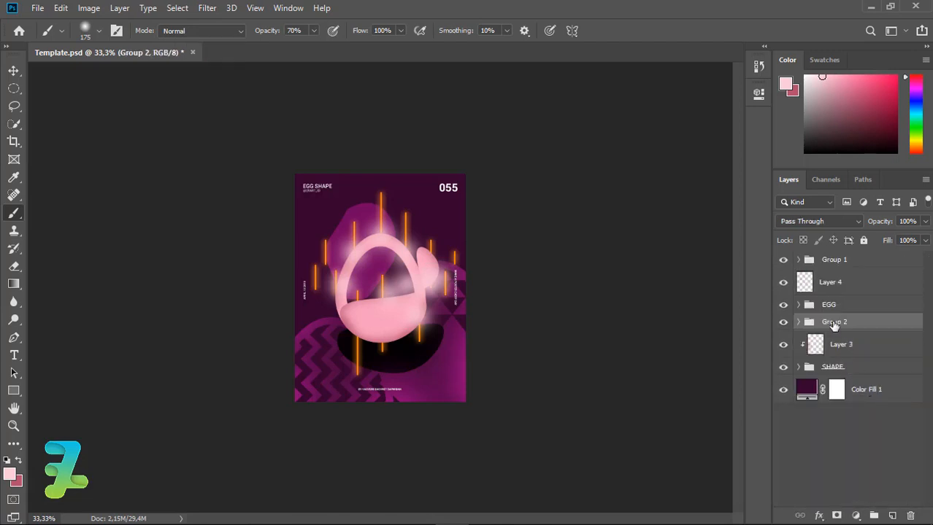
{"action": "double_click", "coordinate": [834, 323]}
{"action": "type", "text": "NeoN"}
{"action": "key", "text": "Return"}
Add a Color Balance adjustment layer above the NEON group and clip it to that group.
{"action": "left_click", "coordinate": [856, 516]}
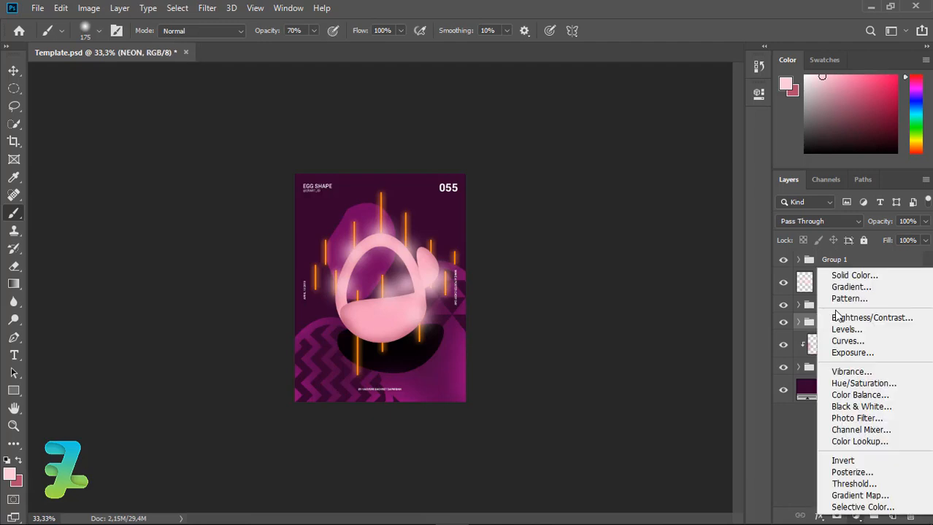
{"action": "left_click", "coordinate": [855, 395]}
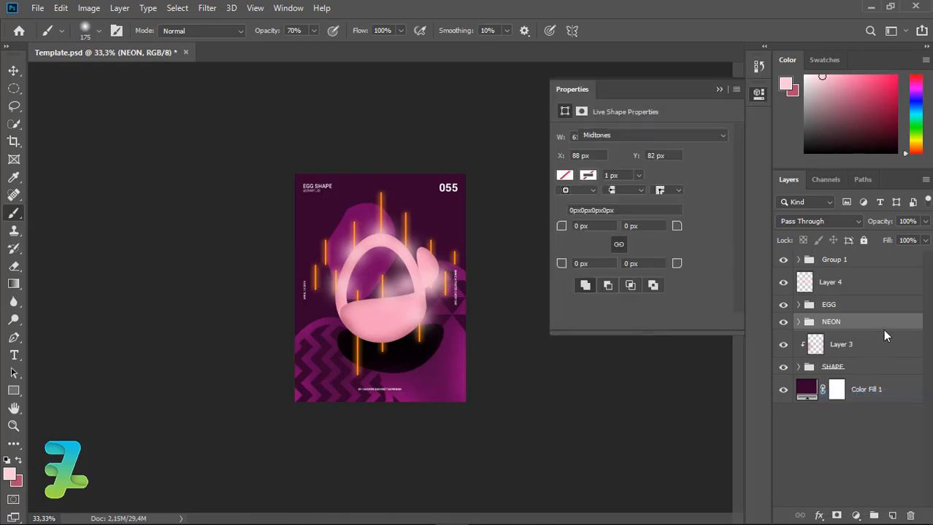
{"action": "right_click", "coordinate": [905, 329]}
{"action": "left_click", "coordinate": [767, 263]}
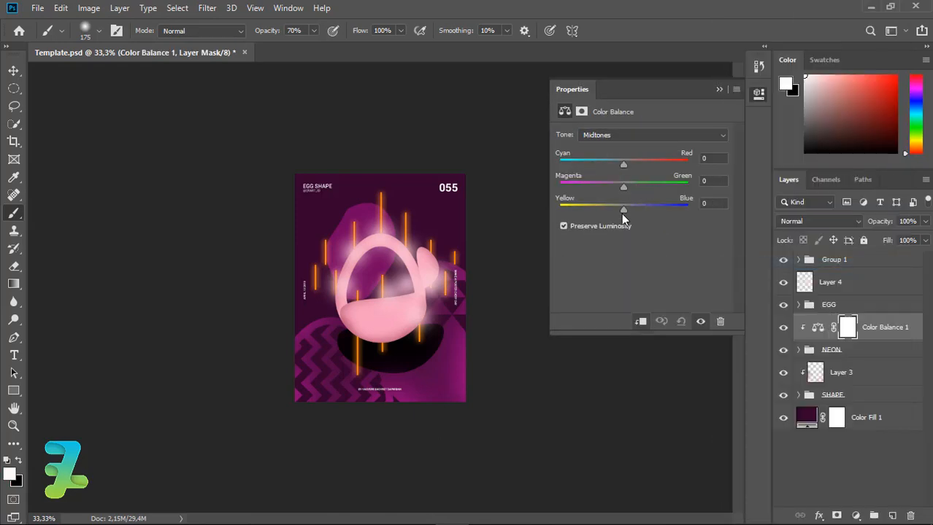
Set the Color Balance midtones to +100 Cyan–Red, +4 Magenta–Green and +98 Yellow–Blue.
{"action": "left_click_drag", "start_coordinate": [600, 210], "coordinate": [642, 210]}
{"action": "left_click_drag", "start_coordinate": [667, 188], "coordinate": [626, 188]}
{"action": "key", "text": "ctrl+plus"}
{"action": "key", "text": "ctrl+plus"}
{"action": "left_click_drag", "start_coordinate": [562, 210], "coordinate": [685, 210]}
{"action": "left_click_drag", "start_coordinate": [625, 164], "coordinate": [700, 178]}
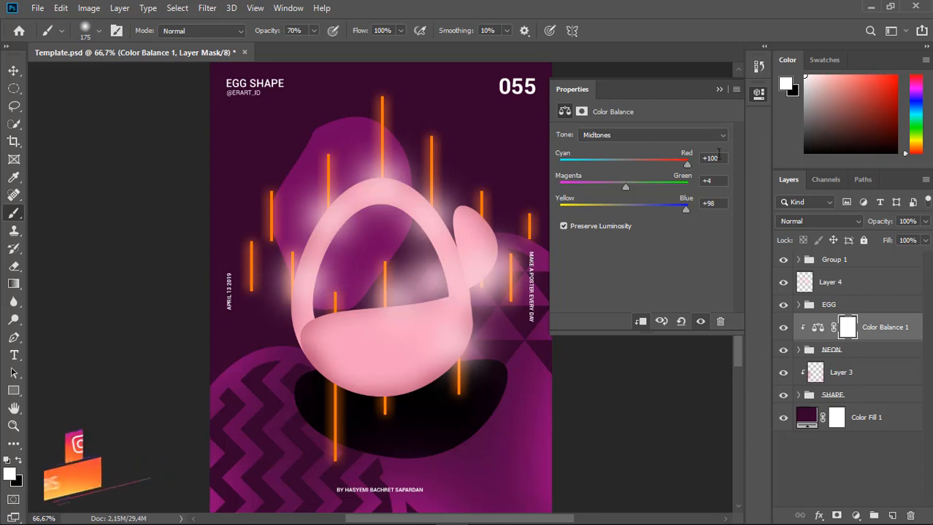
{"action": "left_click", "coordinate": [719, 92]}
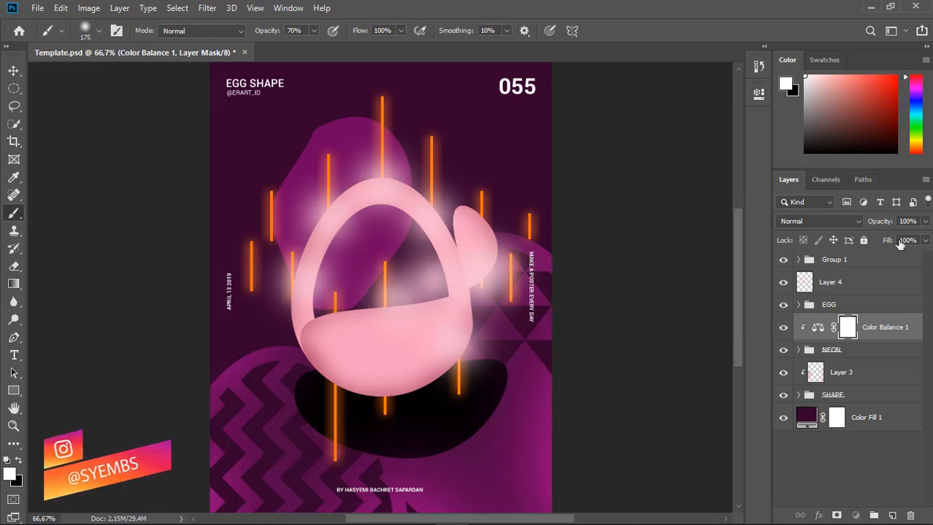
Set Layer 4's blend mode to Overlay and compare the poster with the highlight layer hidden and shown.
{"action": "left_click", "coordinate": [830, 282]}
{"action": "left_click", "coordinate": [854, 222]}
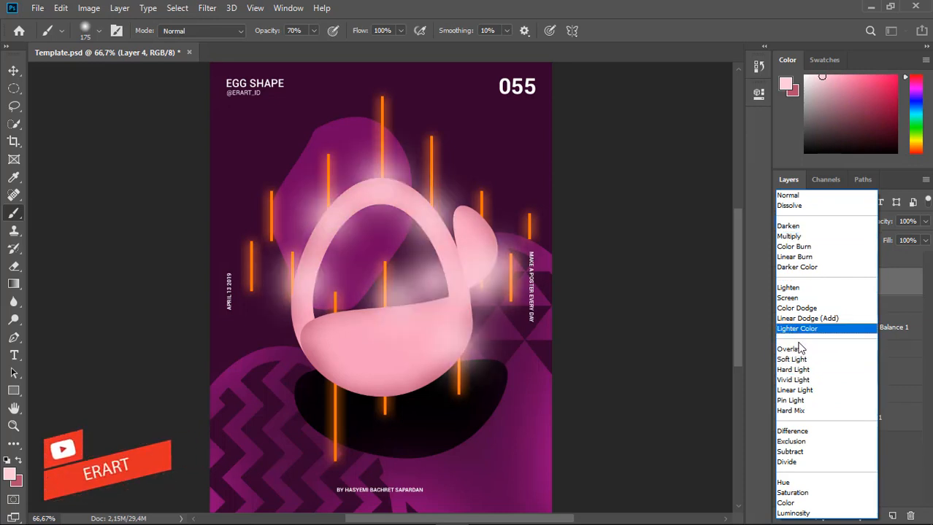
{"action": "left_click", "coordinate": [799, 351]}
{"action": "left_click", "coordinate": [782, 283]}
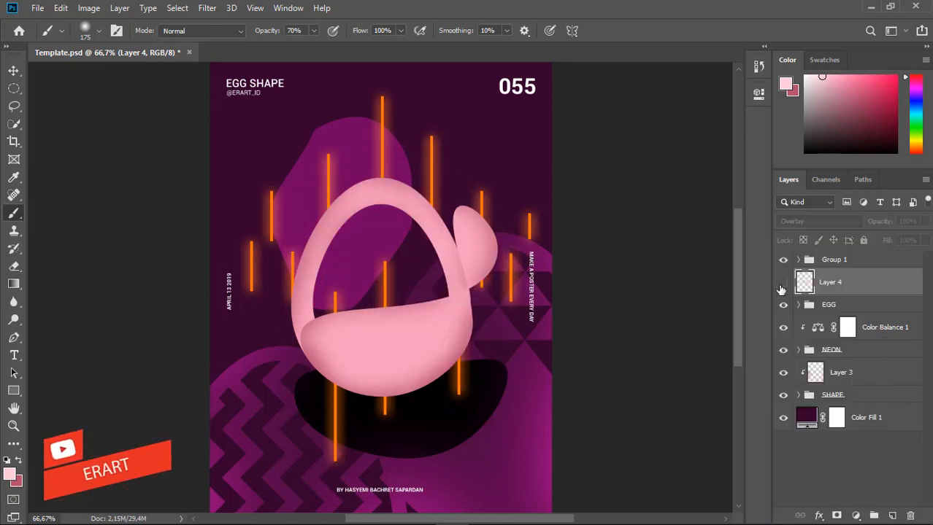
{"action": "left_click", "coordinate": [782, 283]}
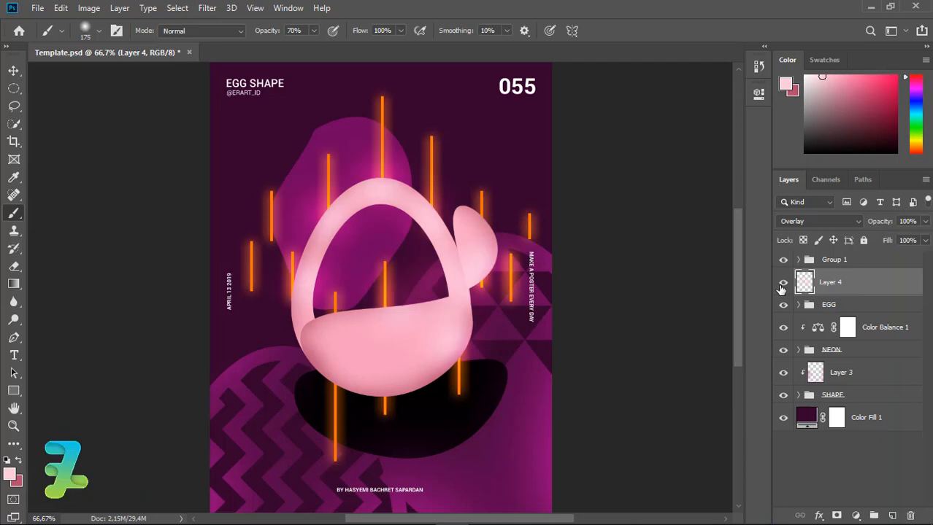
Add a Hue/Saturation adjustment above Color Balance 1, clip it to the NEON group, and raise Lightness to brighten the bars moderately.
{"action": "left_click", "coordinate": [847, 327]}
{"action": "left_click", "coordinate": [855, 516]}
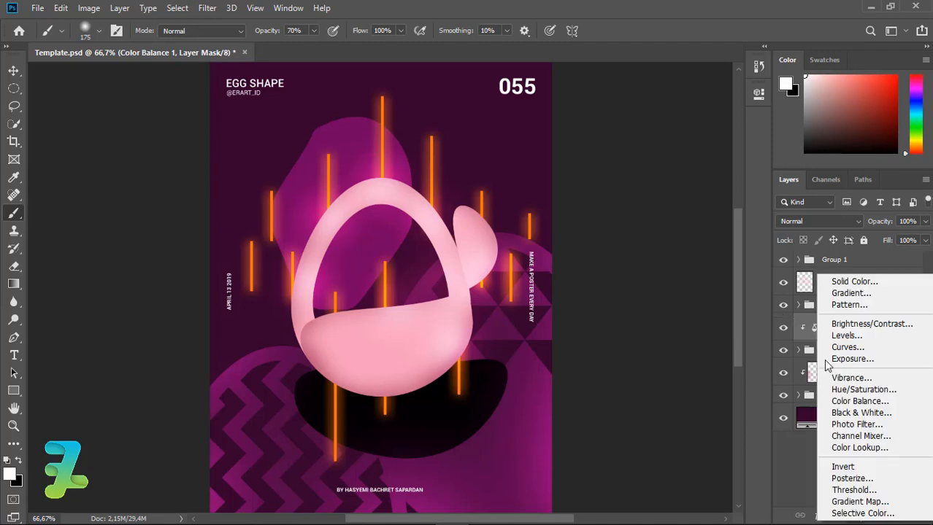
{"action": "left_click", "coordinate": [863, 390]}
{"action": "right_click", "coordinate": [868, 328]}
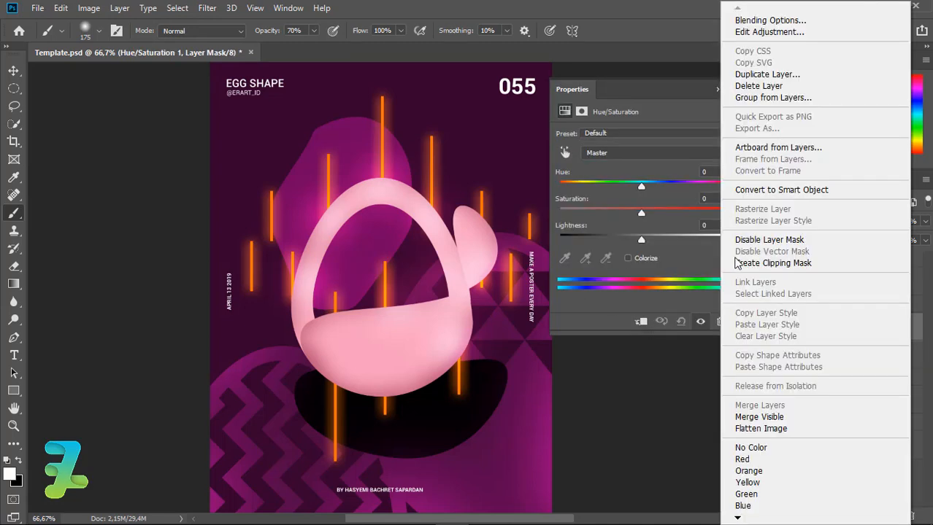
{"action": "left_click", "coordinate": [773, 263]}
{"action": "left_click_drag", "start_coordinate": [646, 241], "coordinate": [672, 242]}
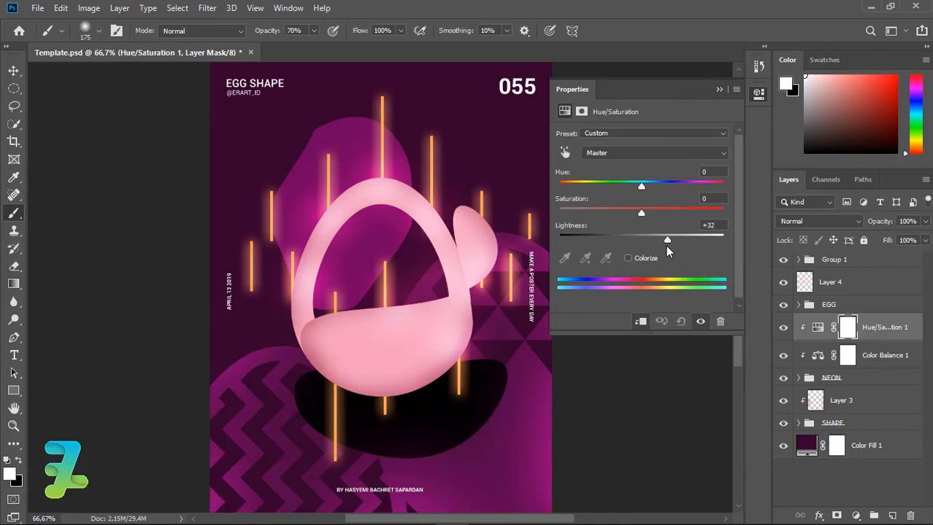
{"action": "left_click_drag", "start_coordinate": [665, 249], "coordinate": [673, 249]}
{"action": "left_click", "coordinate": [719, 89]}
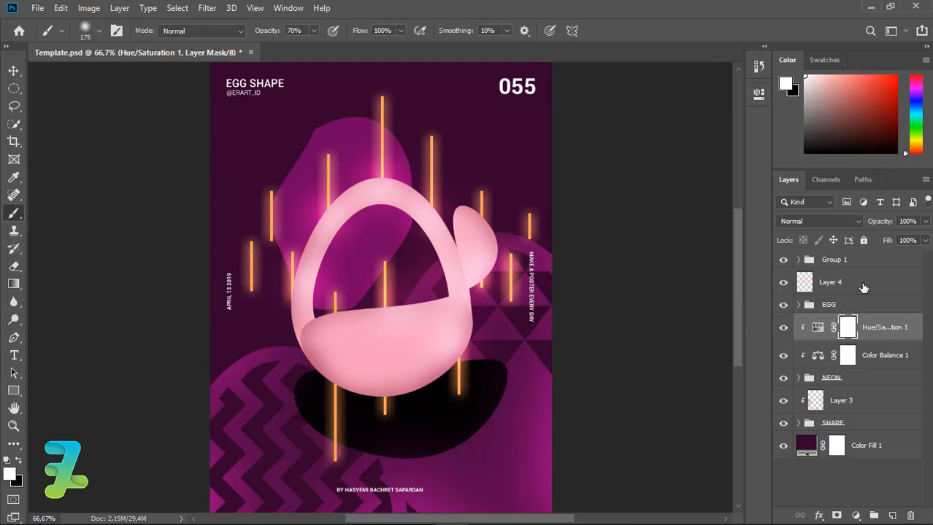
Add a new layer above Layer 4 and give the brush a hard edge.
{"action": "left_click", "coordinate": [863, 287]}
{"action": "left_click", "coordinate": [891, 516]}
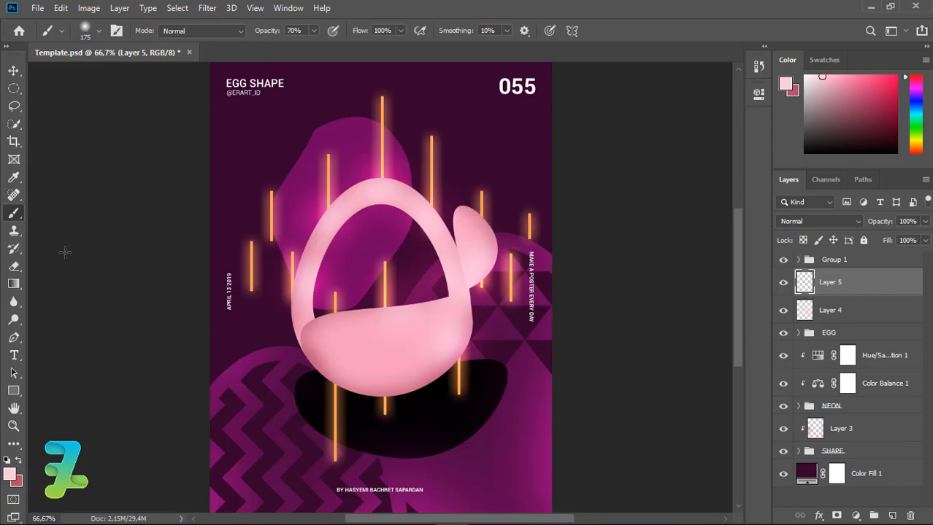
{"action": "left_click", "coordinate": [97, 32]}
{"action": "left_click_drag", "start_coordinate": [78, 106], "coordinate": [190, 108]}
{"action": "left_click", "coordinate": [103, 36]}
{"action": "left_click", "coordinate": [251, 131]}
{"action": "key", "text": "ctrl+z"}
Set the foreground color to pure white.
{"action": "left_click", "coordinate": [8, 473]}
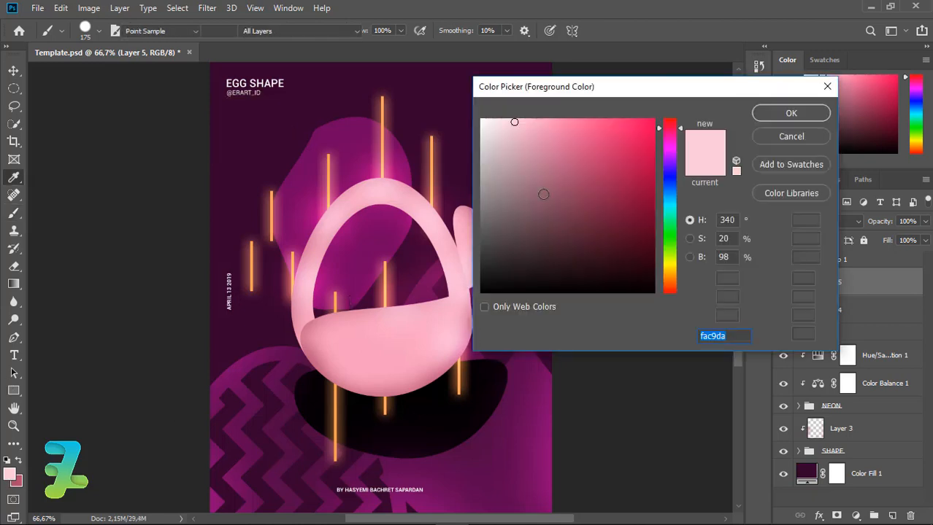
{"action": "left_click_drag", "start_coordinate": [544, 193], "coordinate": [479, 116]}
{"action": "left_click", "coordinate": [760, 112]}
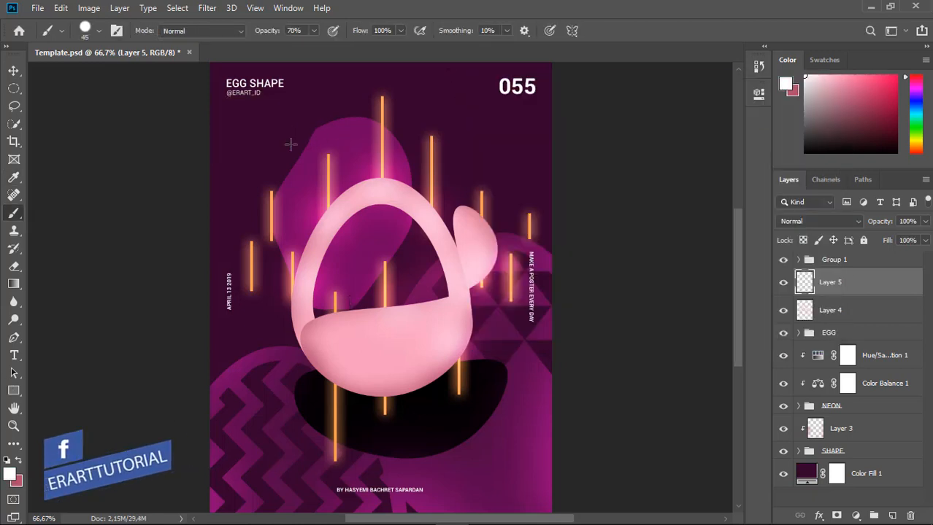
Shrink the brush to about 10 px and paint two small white dots on Layer 5 beneath the EGG SHAPE title.
{"action": "key", "text": "bracketleft"}
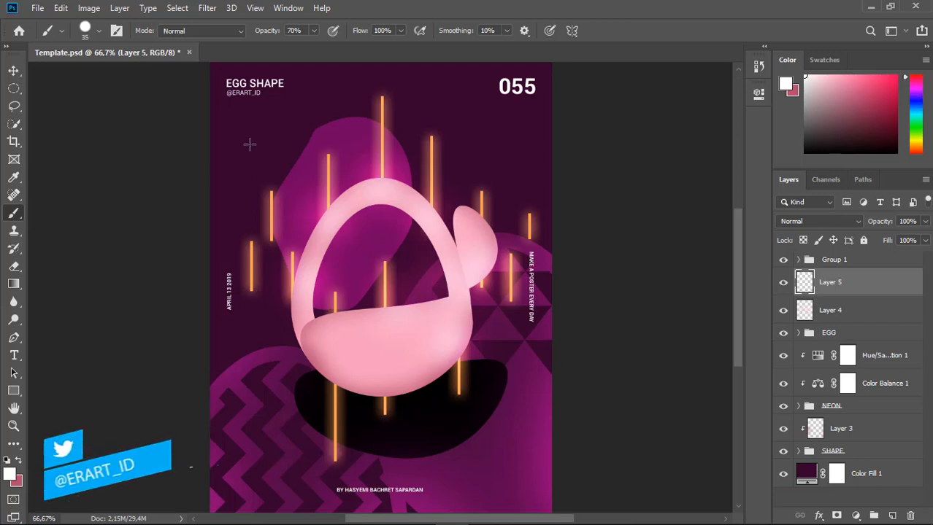
{"action": "key", "text": "bracketleft"}
{"action": "key", "text": "bracketleft"}
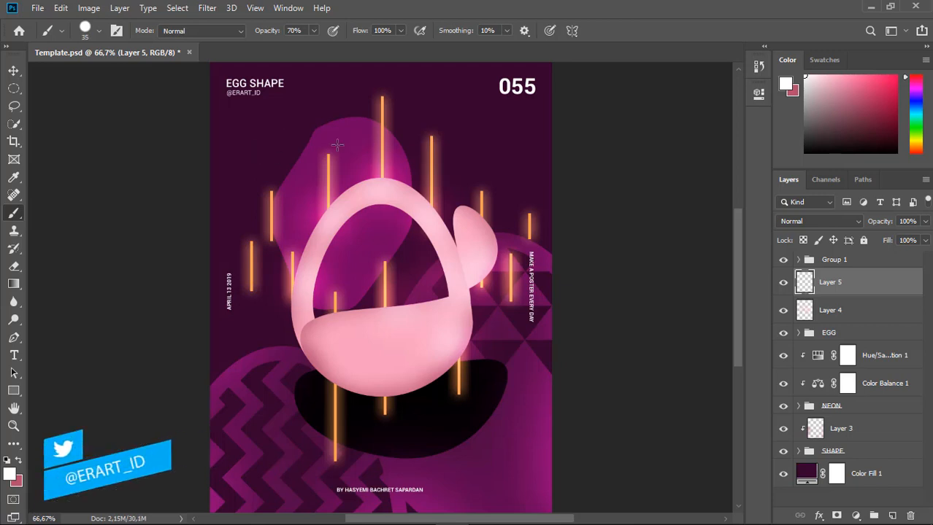
{"action": "key", "text": "bracketleft"}
{"action": "key", "text": "bracketleft"}
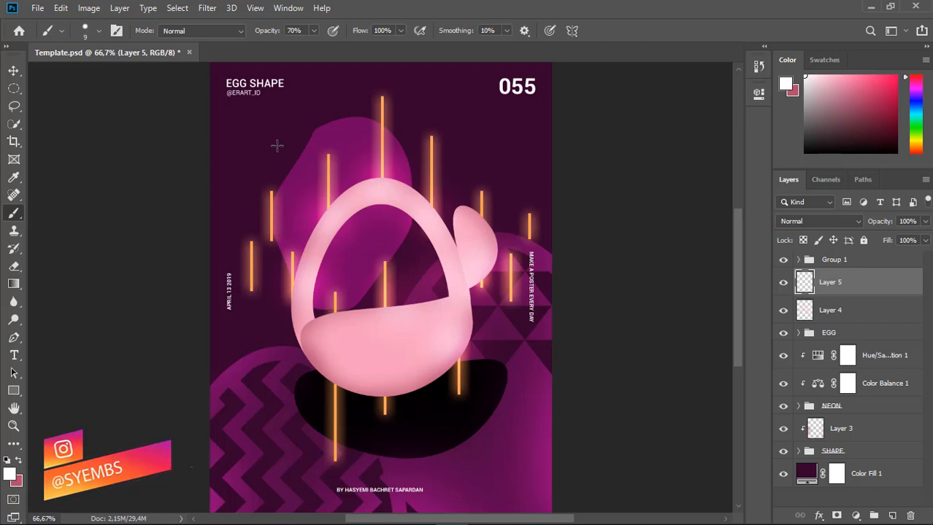
{"action": "left_click", "coordinate": [260, 144]}
{"action": "left_click", "coordinate": [297, 115]}
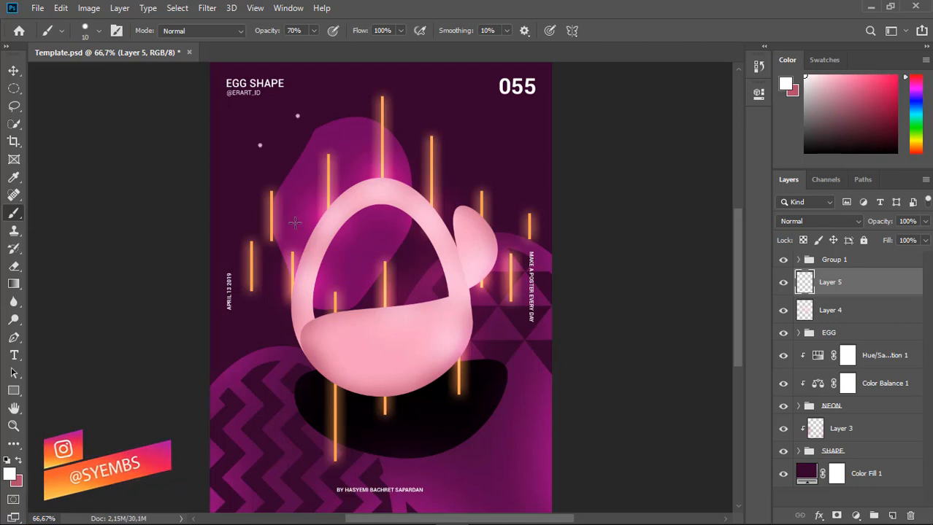
Scatter more white dots across the poster background on Layer 5, varying the brush size up to 30 px.
{"action": "key", "text": "bracketright"}
{"action": "key", "text": "bracketright"}
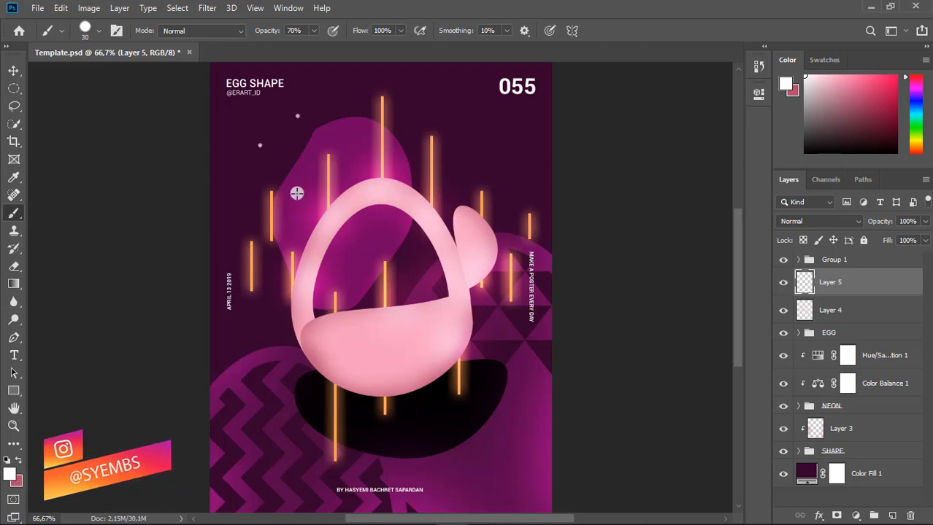
{"action": "key", "text": "bracketleft"}
{"action": "key", "text": "bracketleft"}
{"action": "key", "text": "bracketleft"}
{"action": "key", "text": "bracketleft"}
{"action": "key", "text": "bracketleft"}
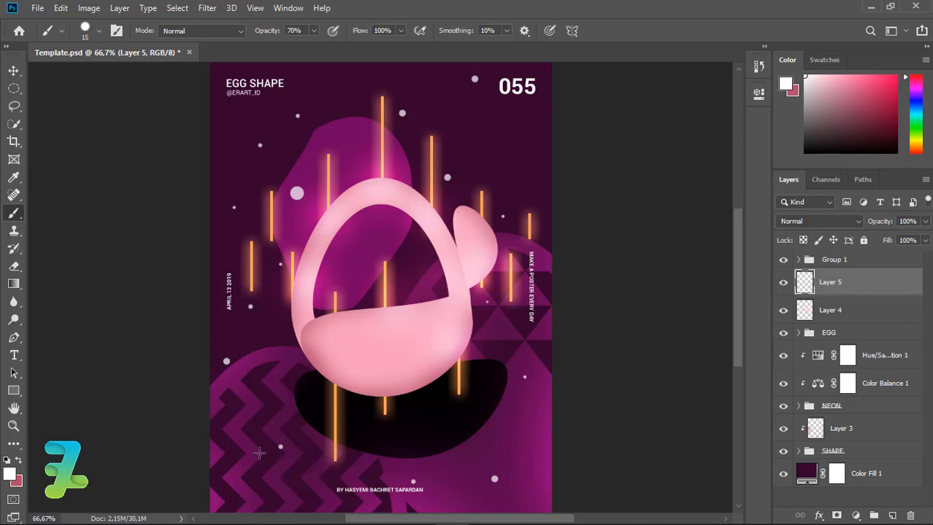
{"action": "key", "text": "ctrl+minus"}
{"action": "key", "text": "ctrl+minus"}
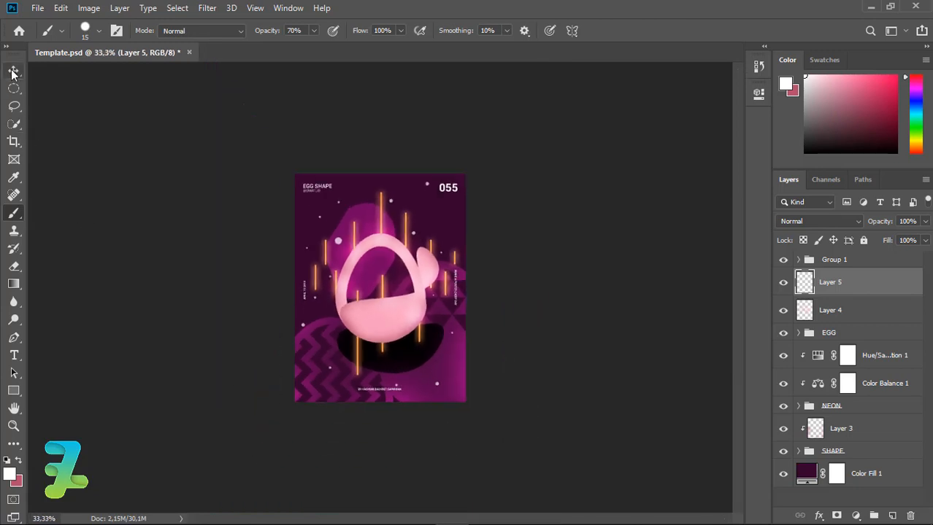
{"action": "left_click", "coordinate": [13, 71]}
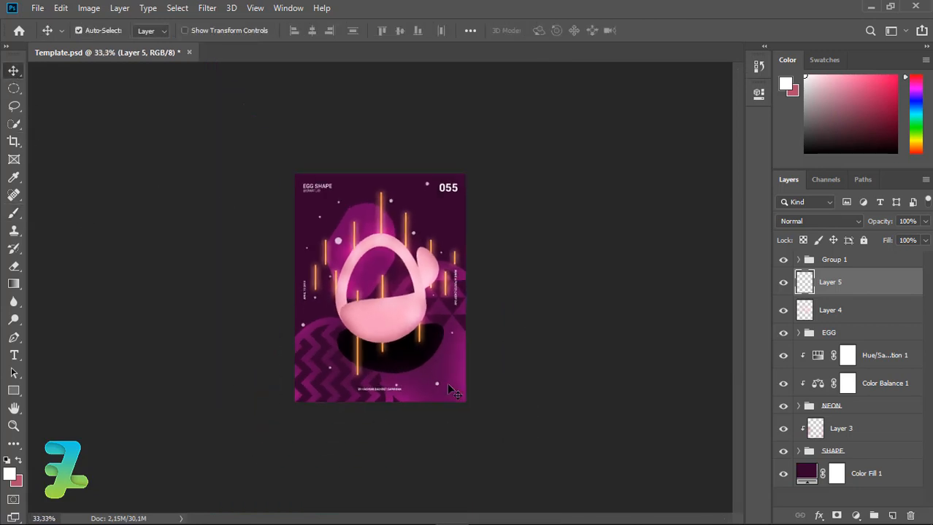